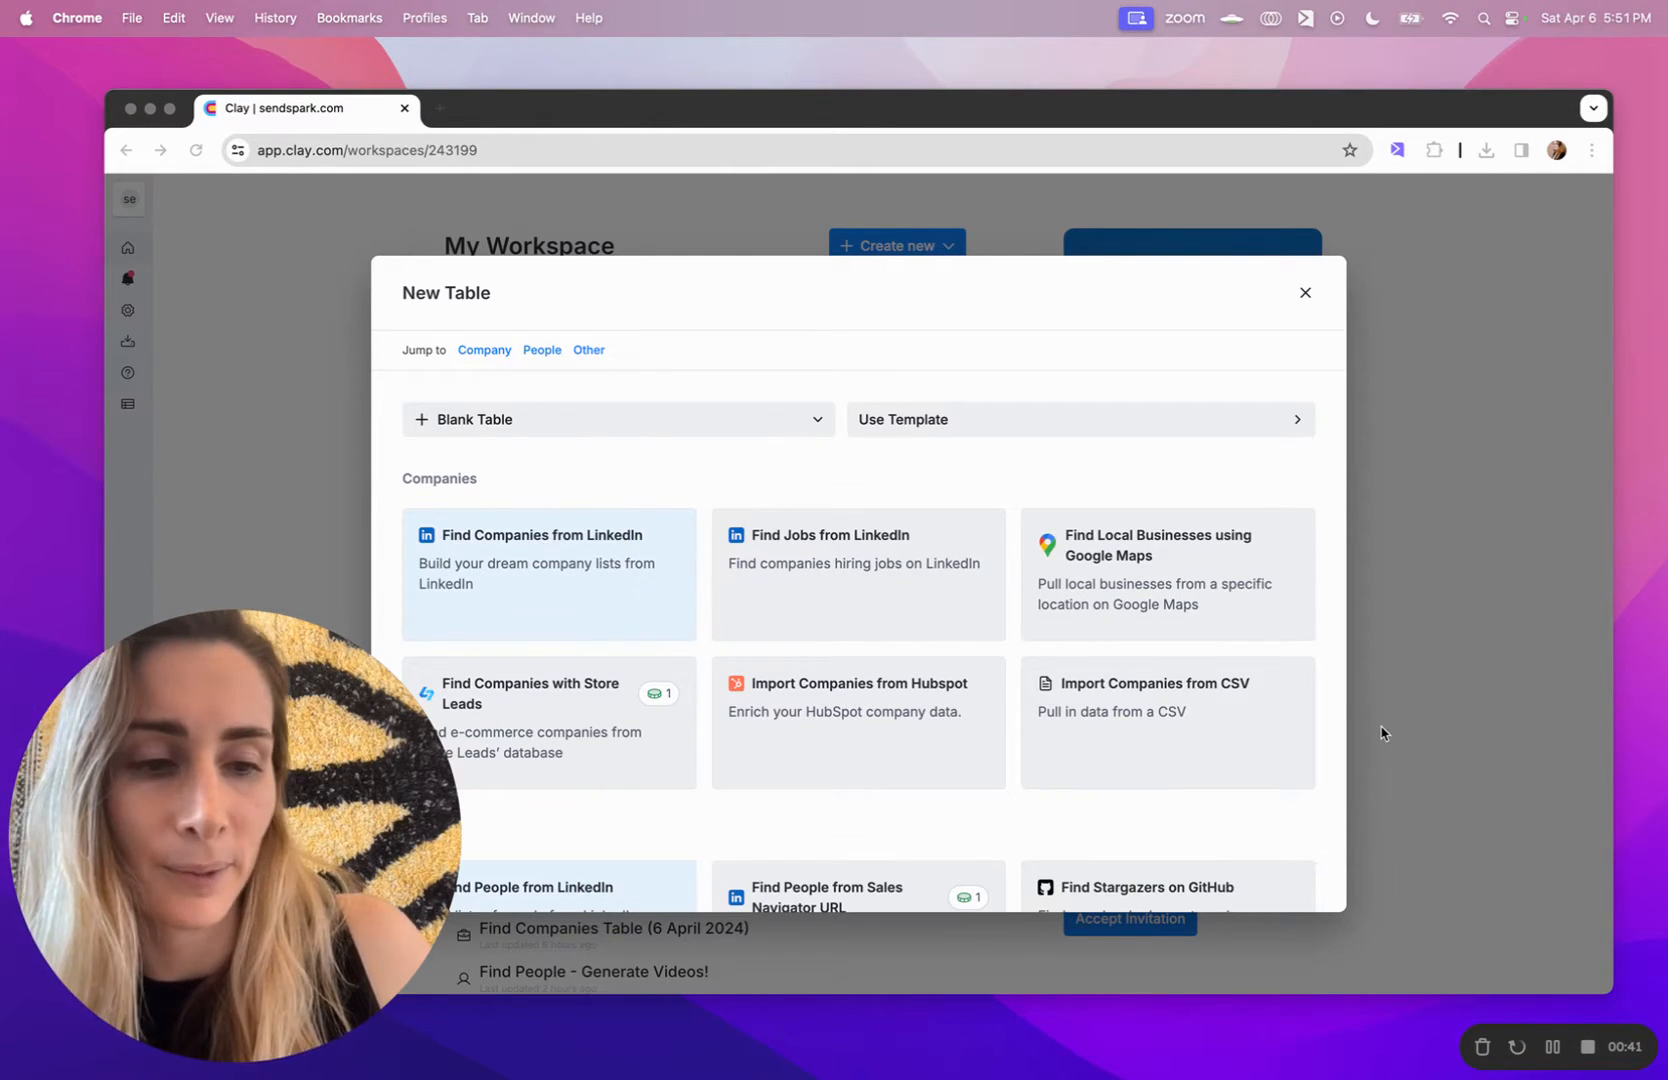
Start a new table from the Find Companies from LinkedIn source and go to its company filters.
click(596, 562)
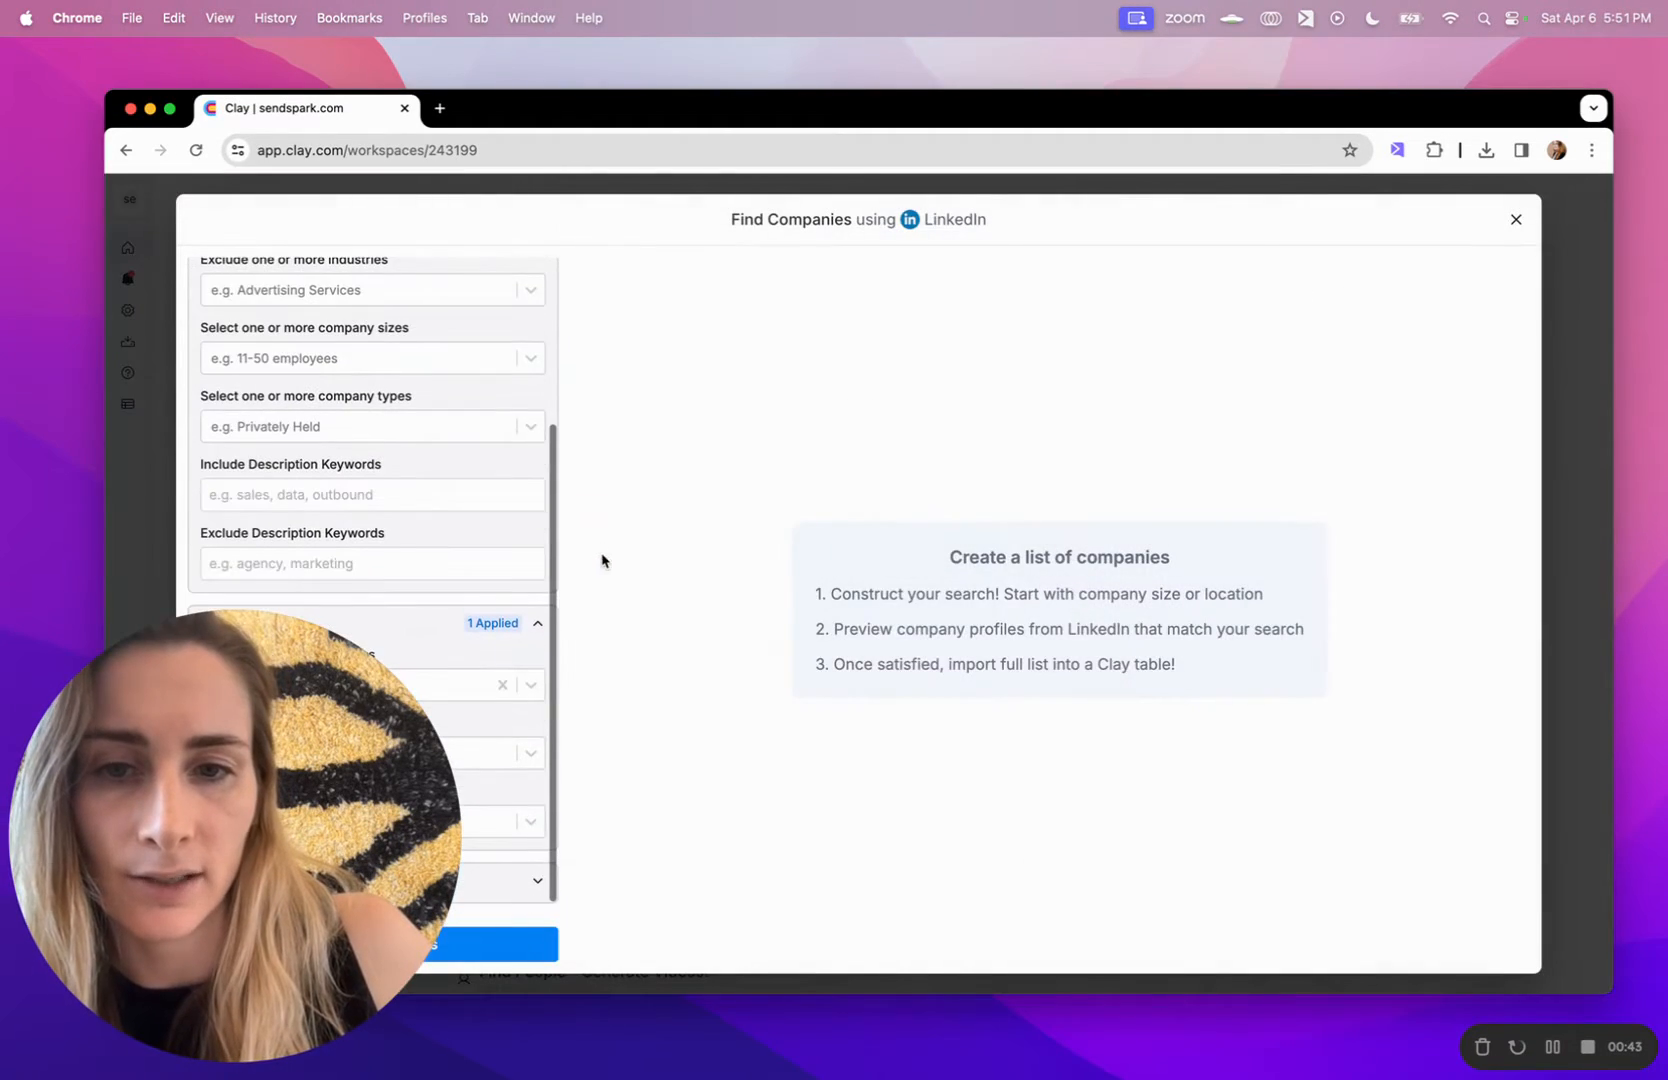
click(266, 1019)
scroll(349, 524, up, 2)
scroll(349, 524, up, 2)
Add Technology, Information and Internet to the industries included in the company search.
click(357, 445)
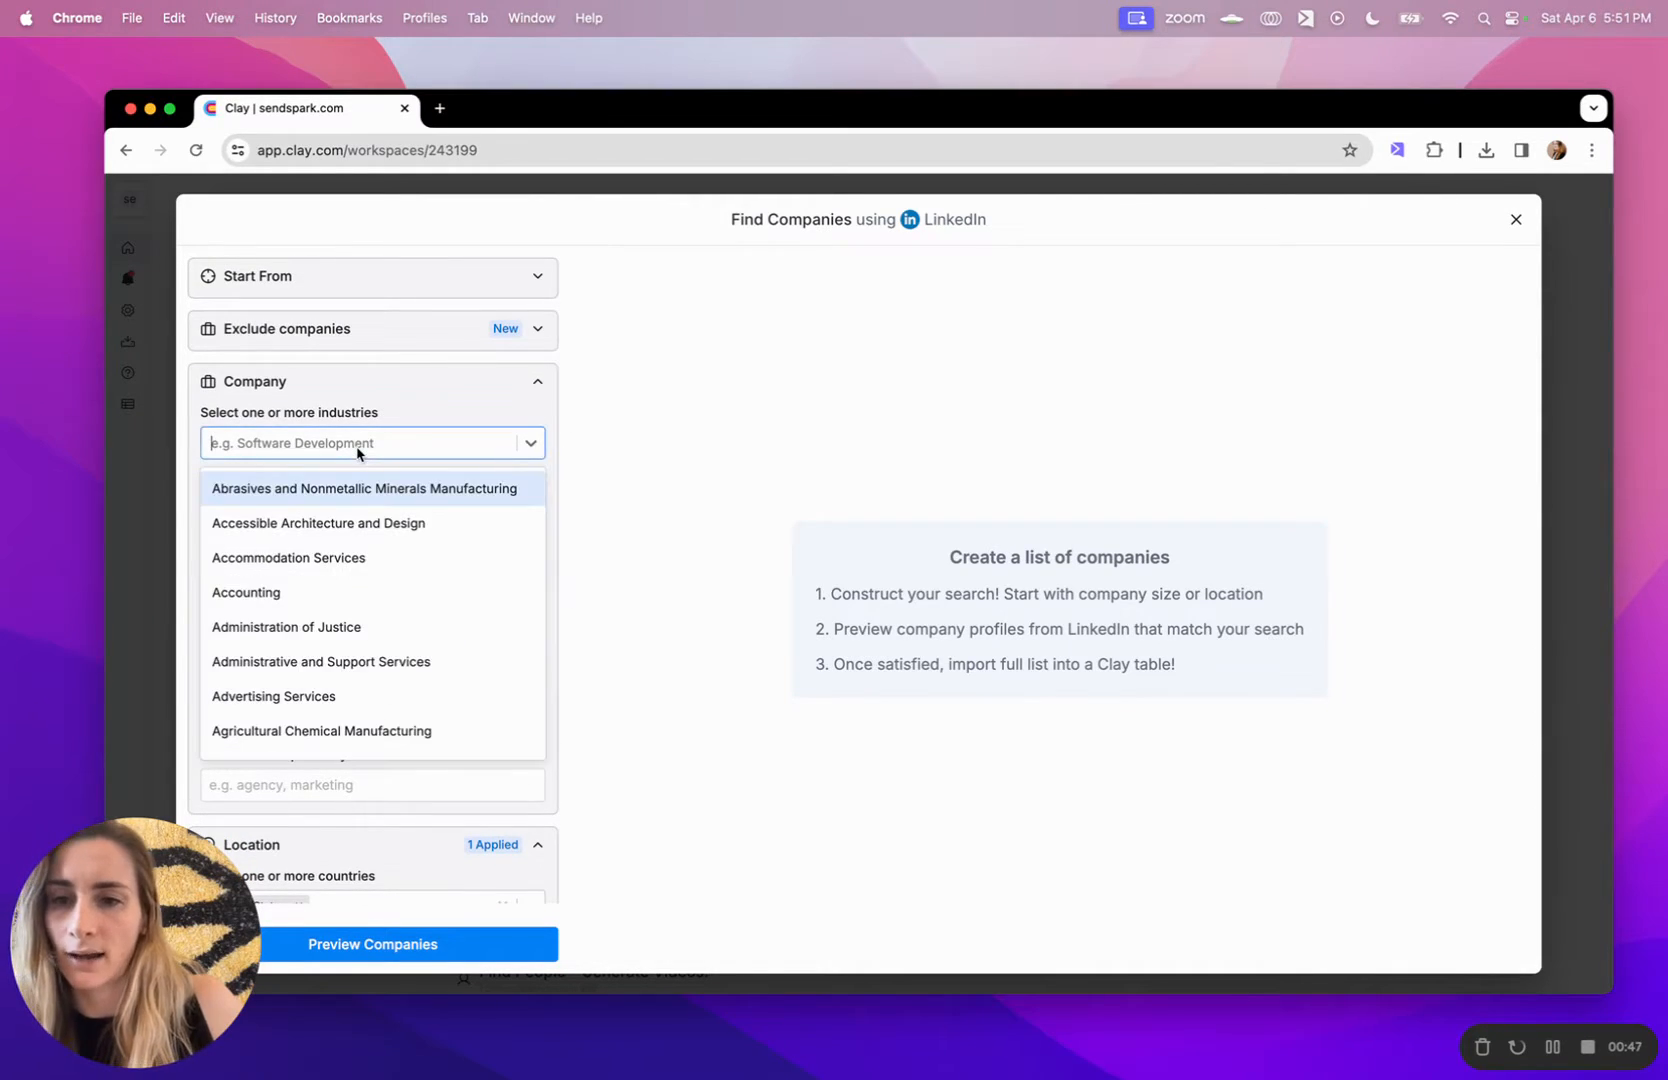
text(industry)
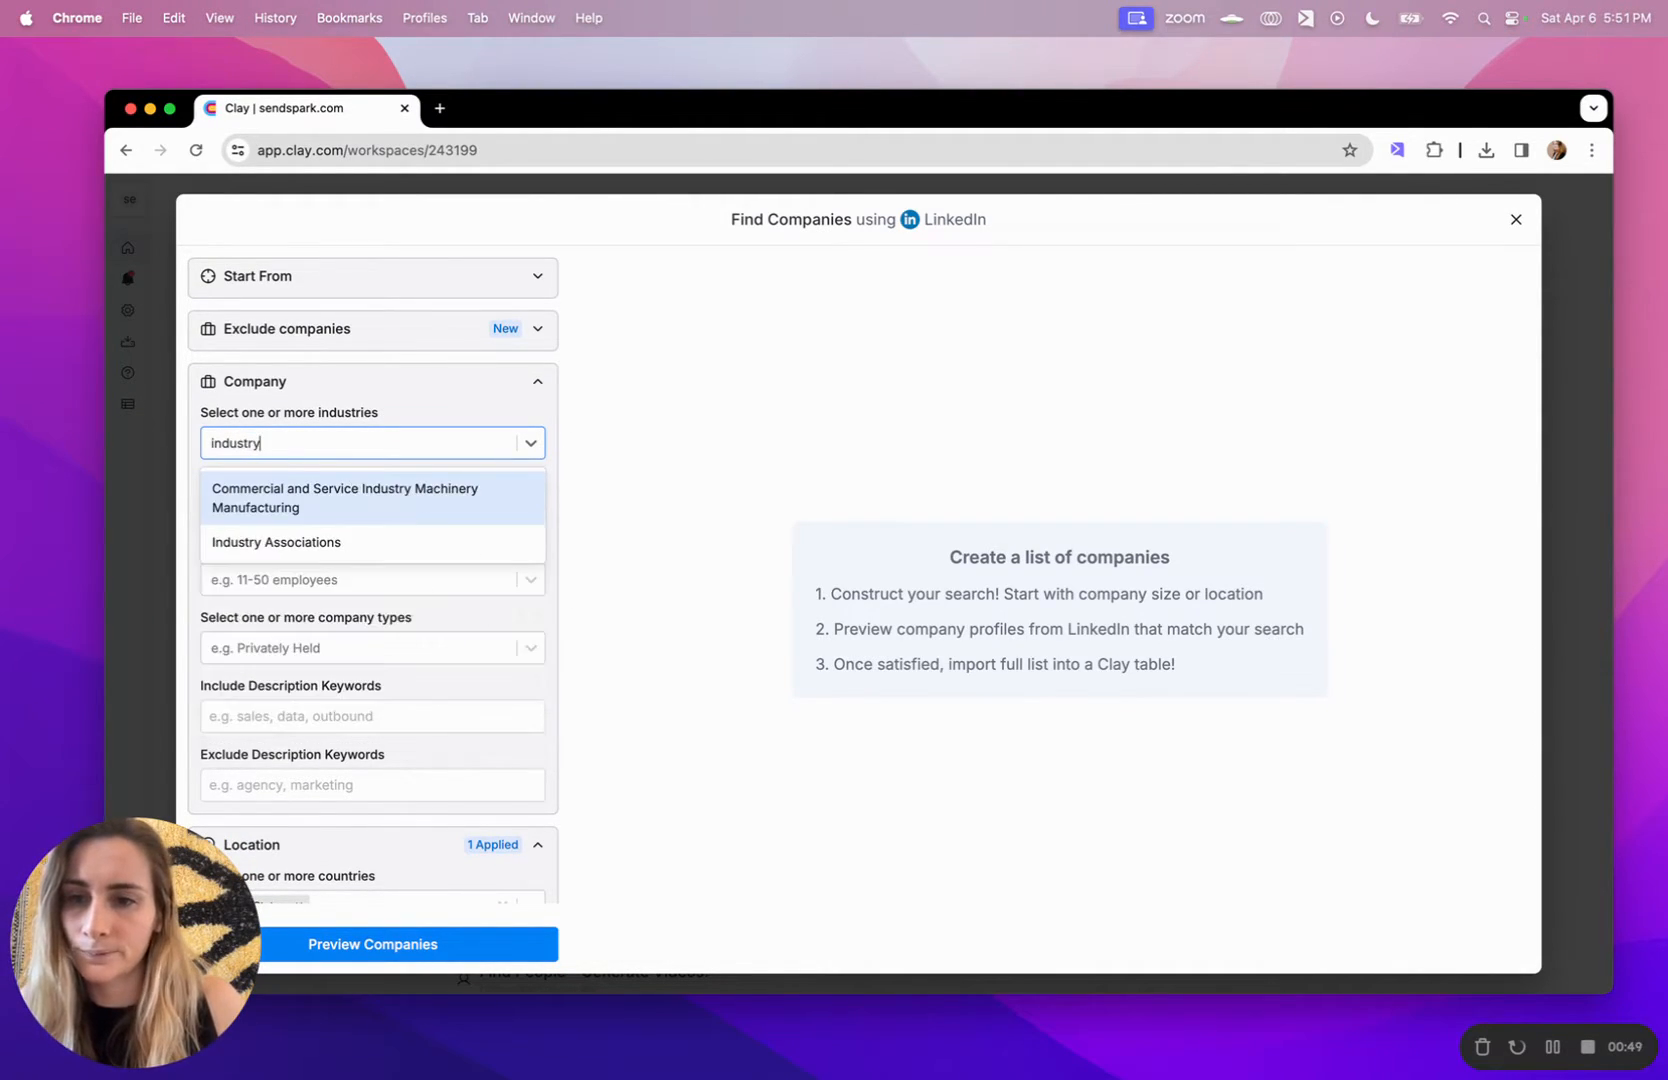
click(351, 446)
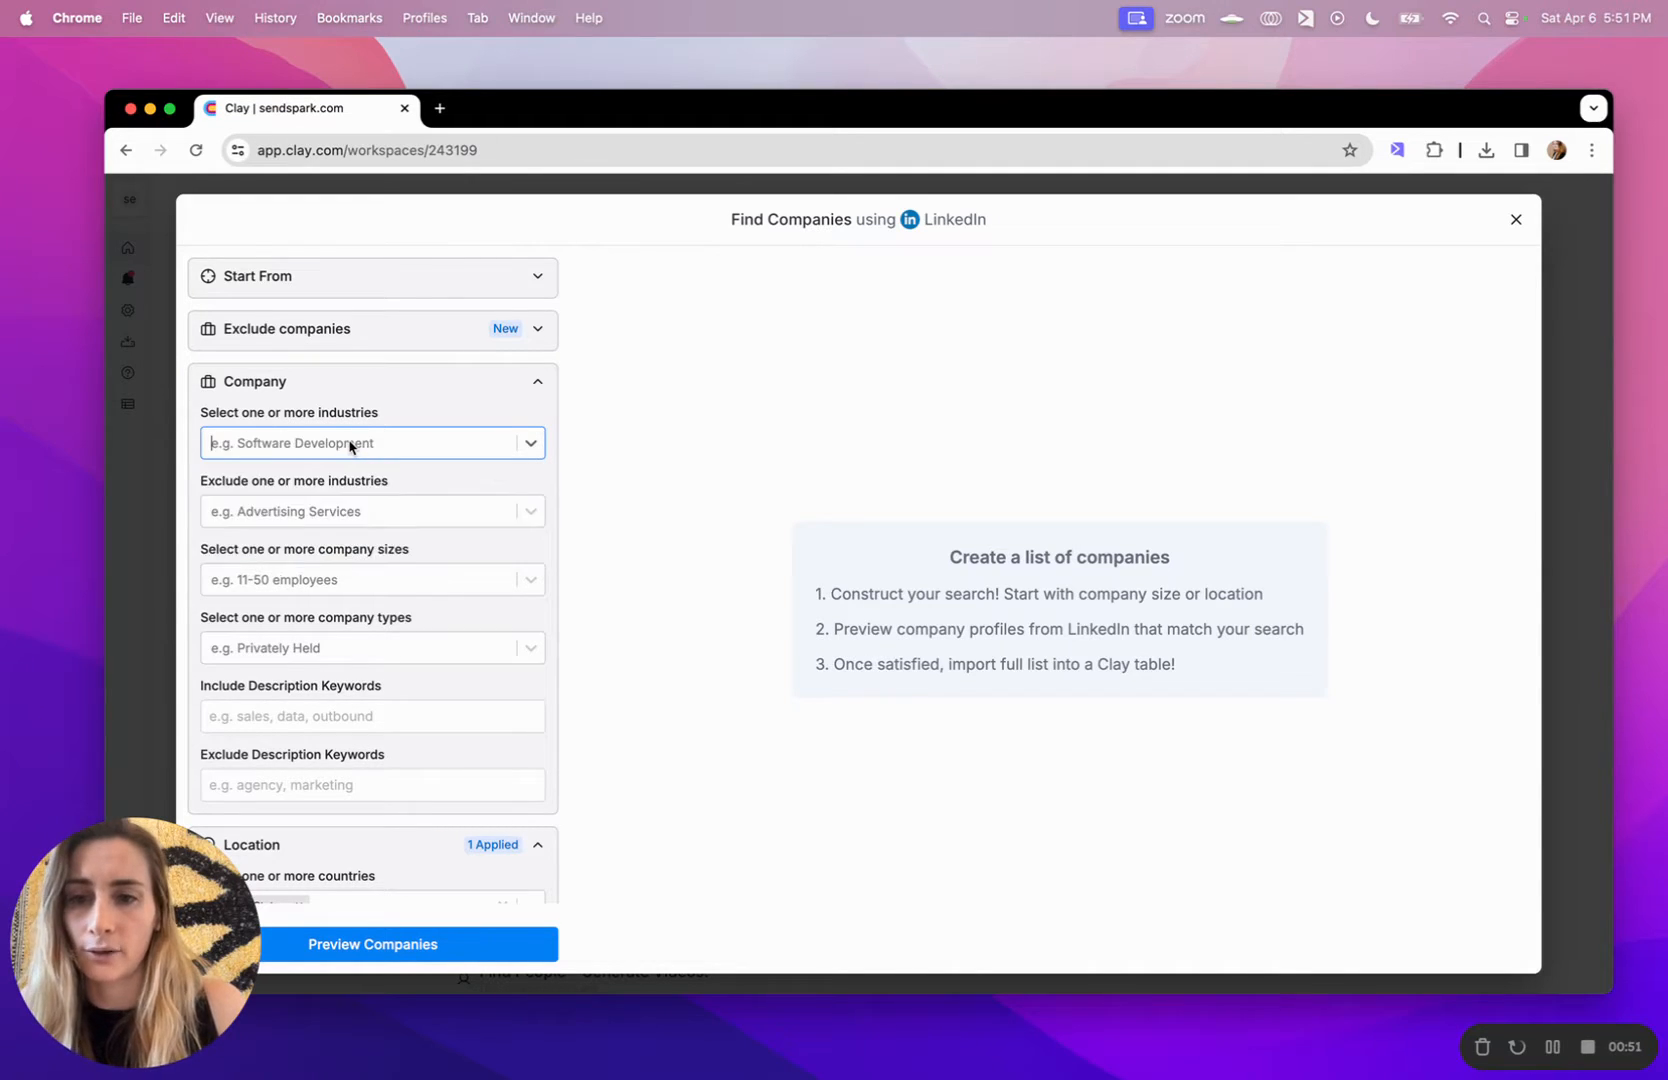
text(t4edch)
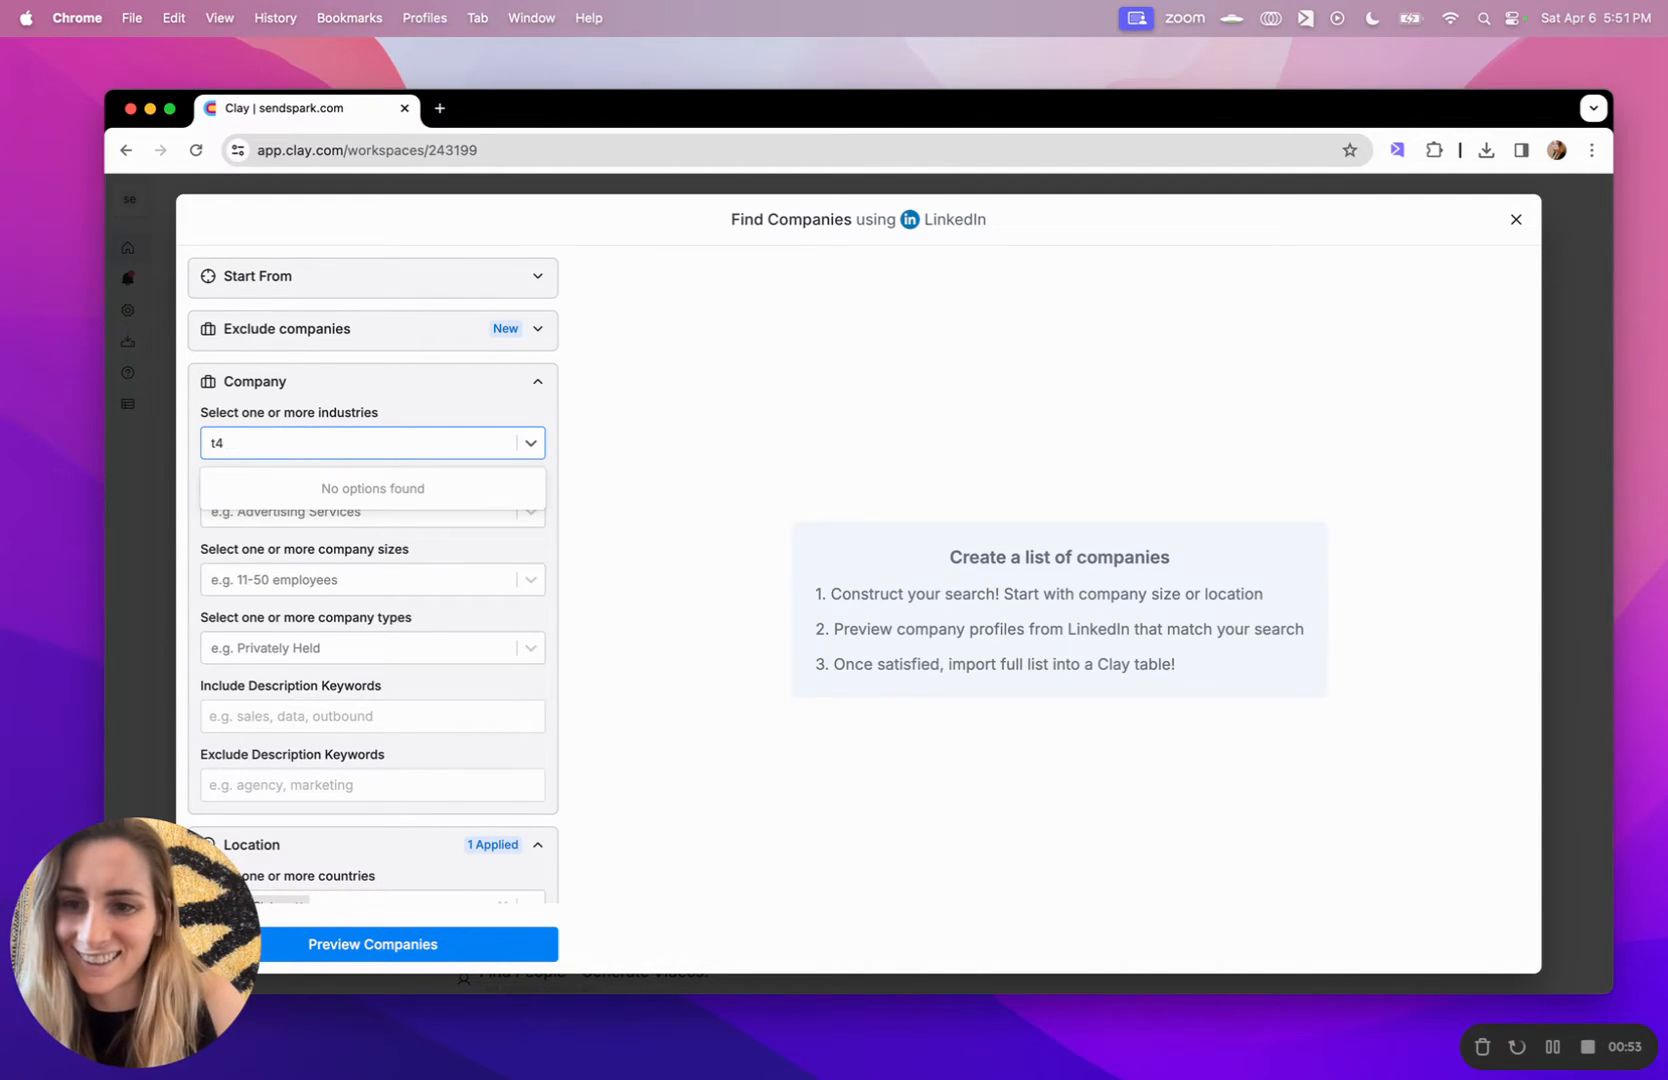
key(BackSpace)
text(echnology)
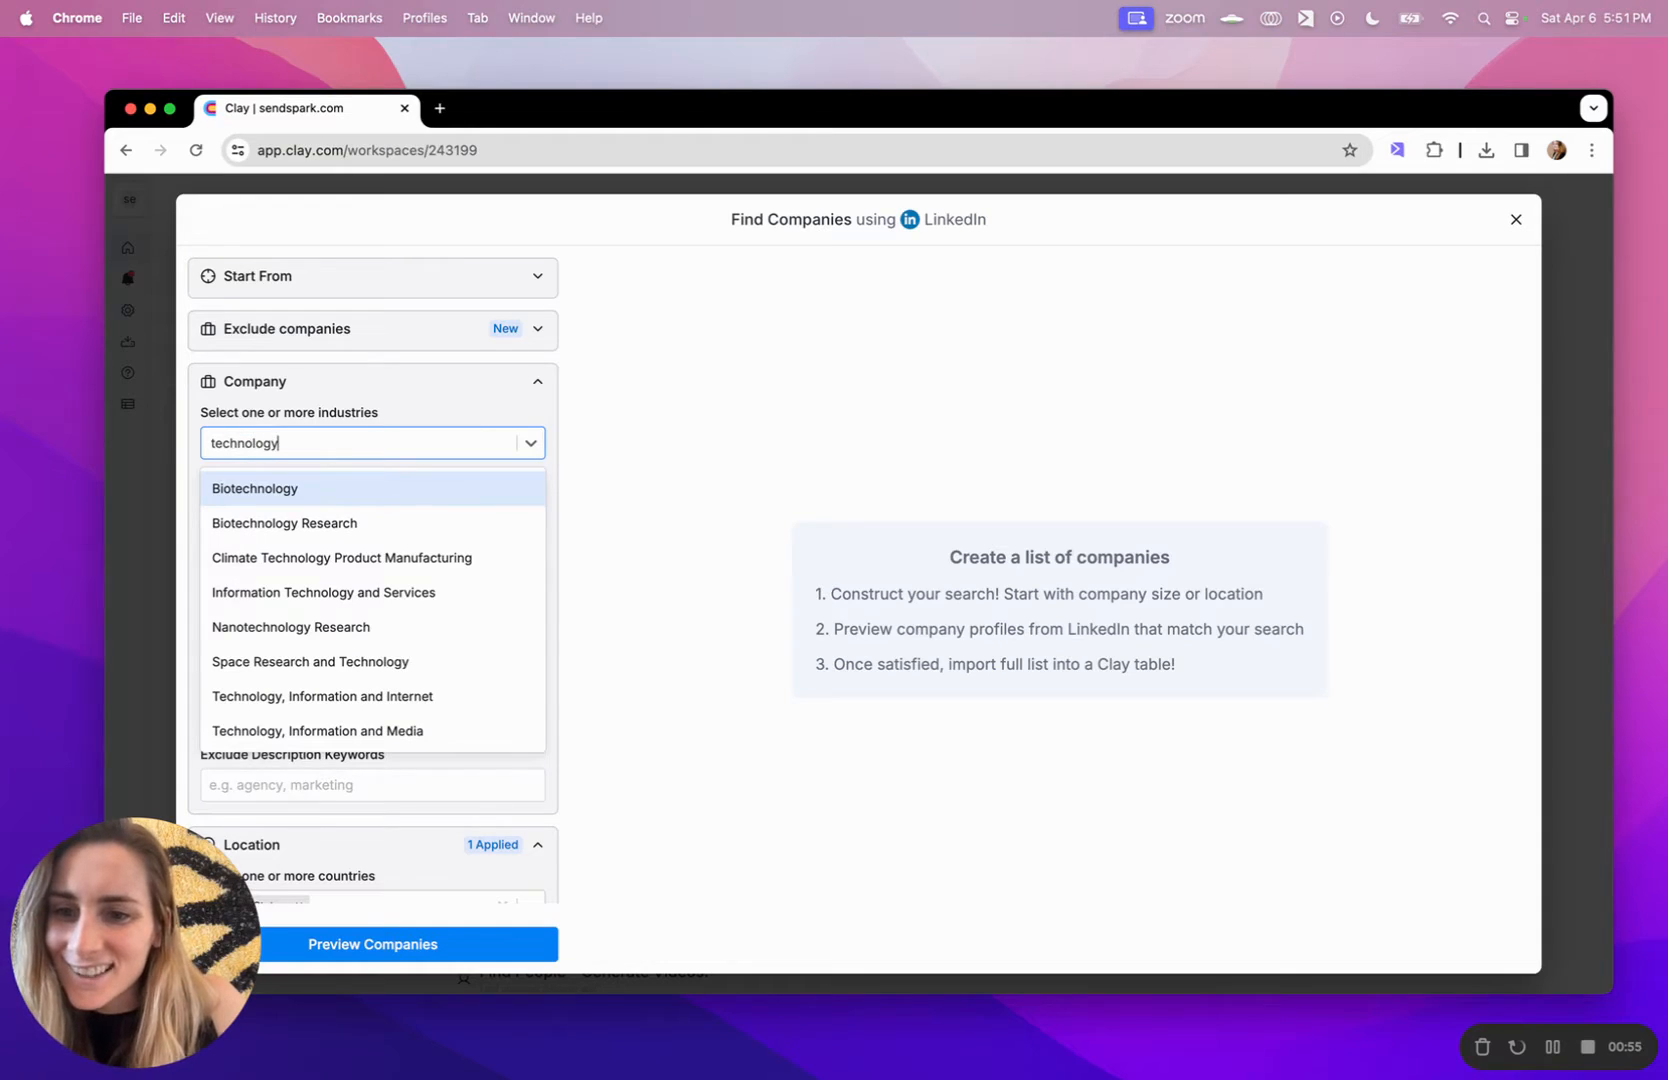
click(383, 694)
Add Technology, Information and Media plus Information Technology and Services to the included industries.
text(me)
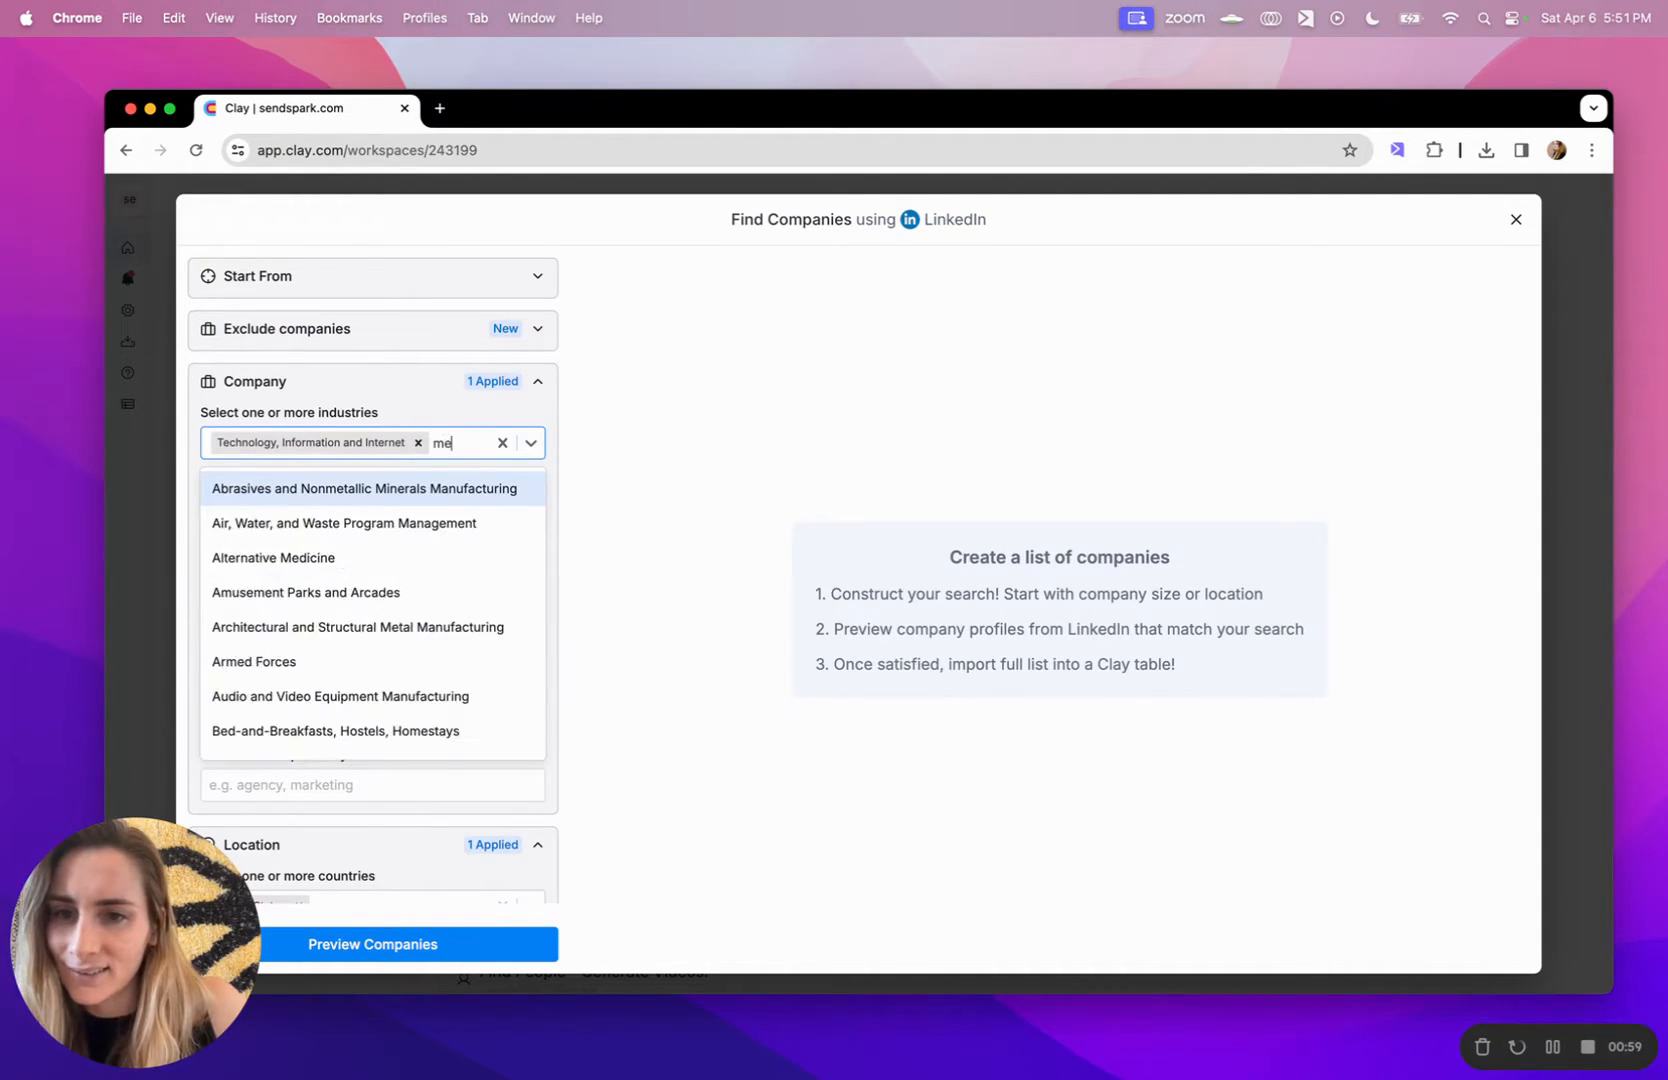
text(dia)
click(397, 703)
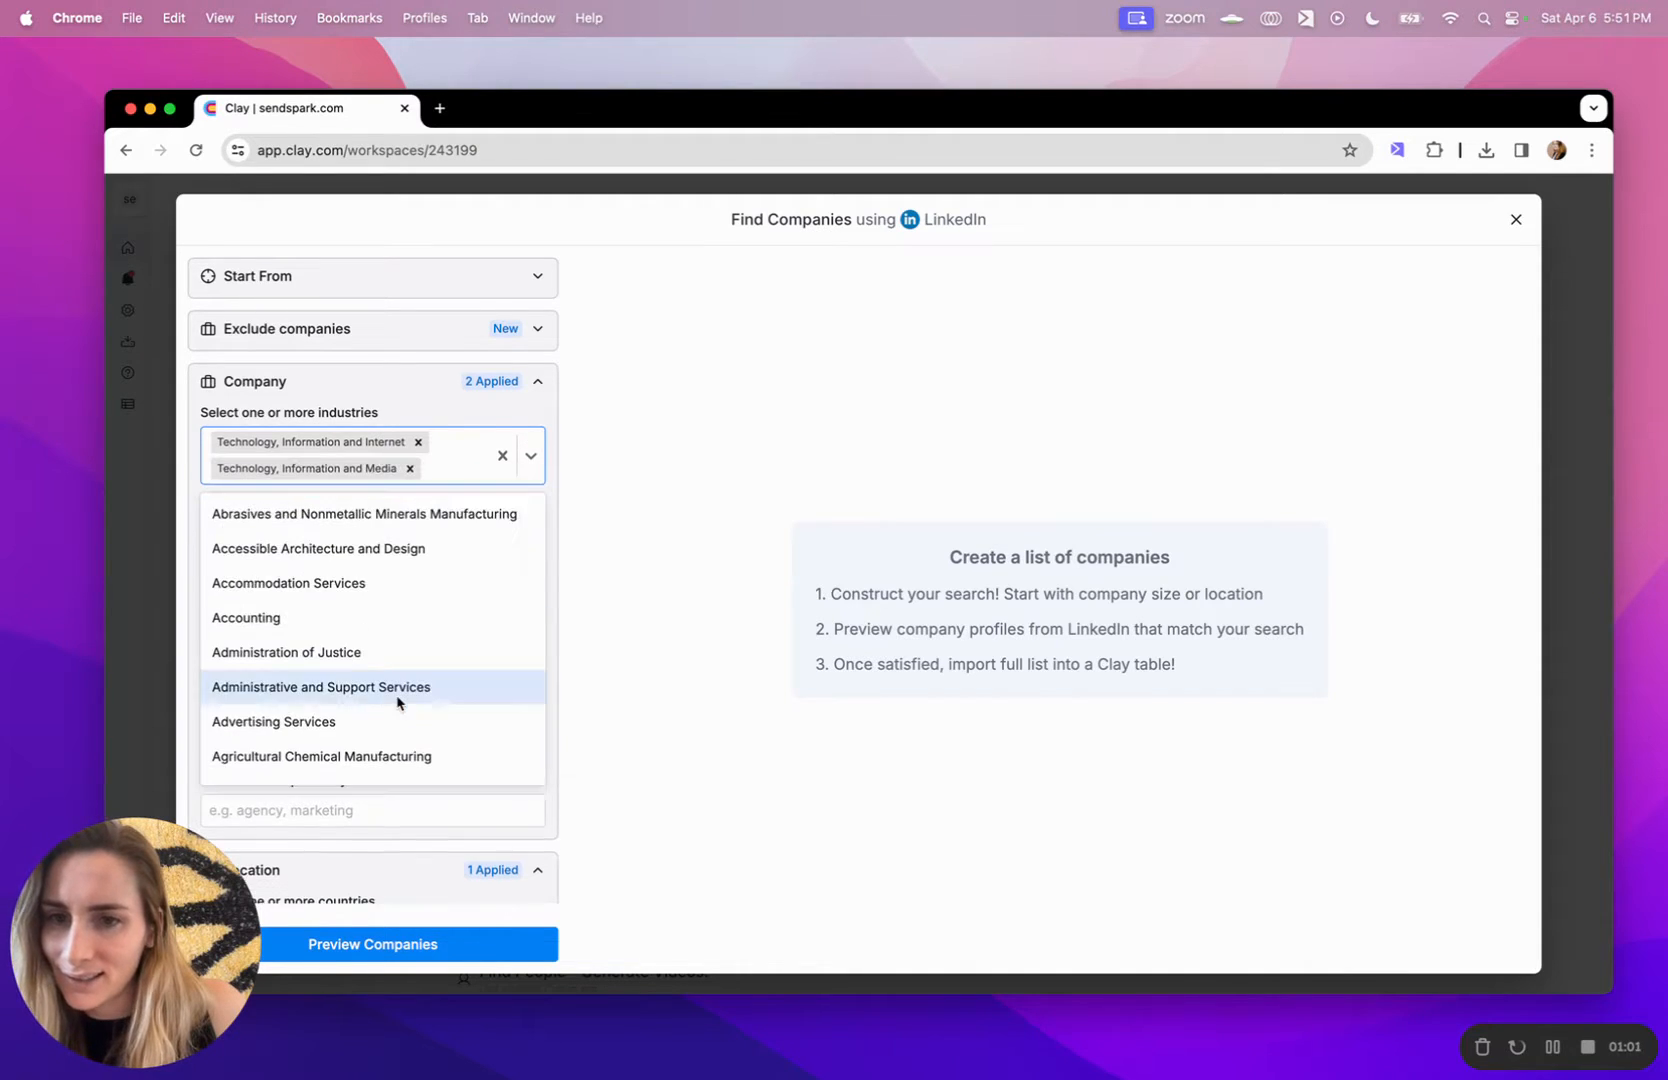
text(techni)
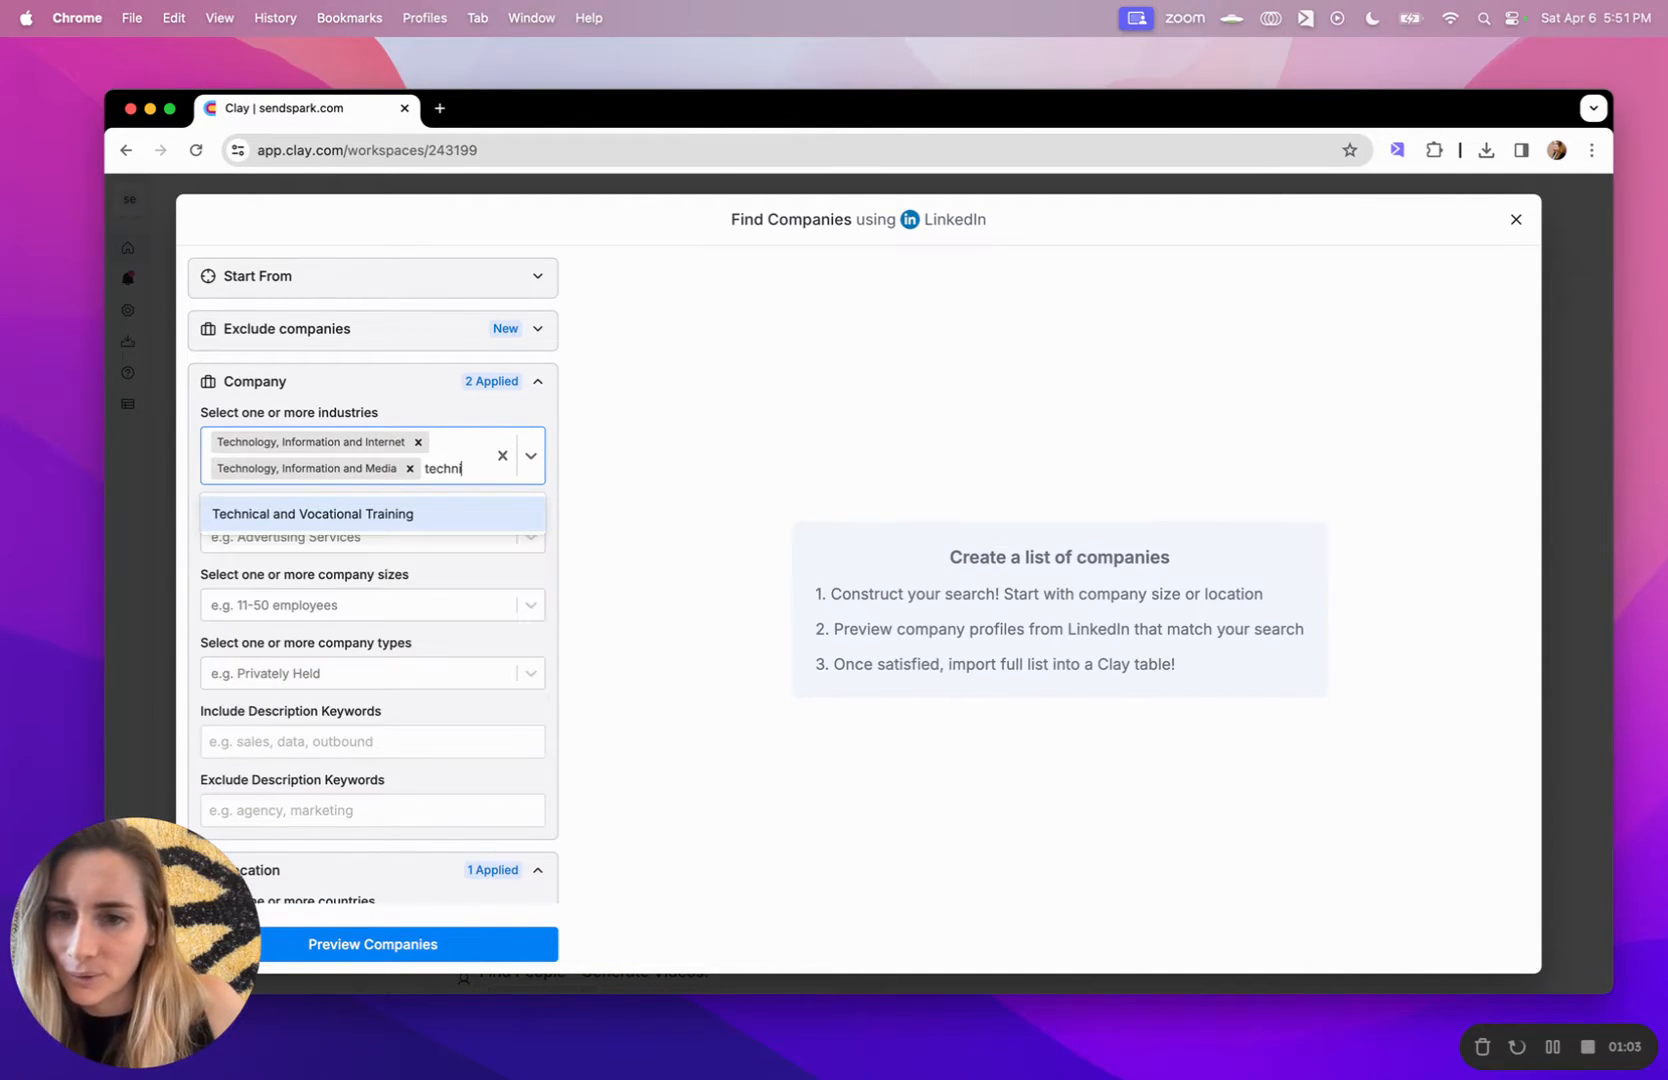
key(BackSpace)
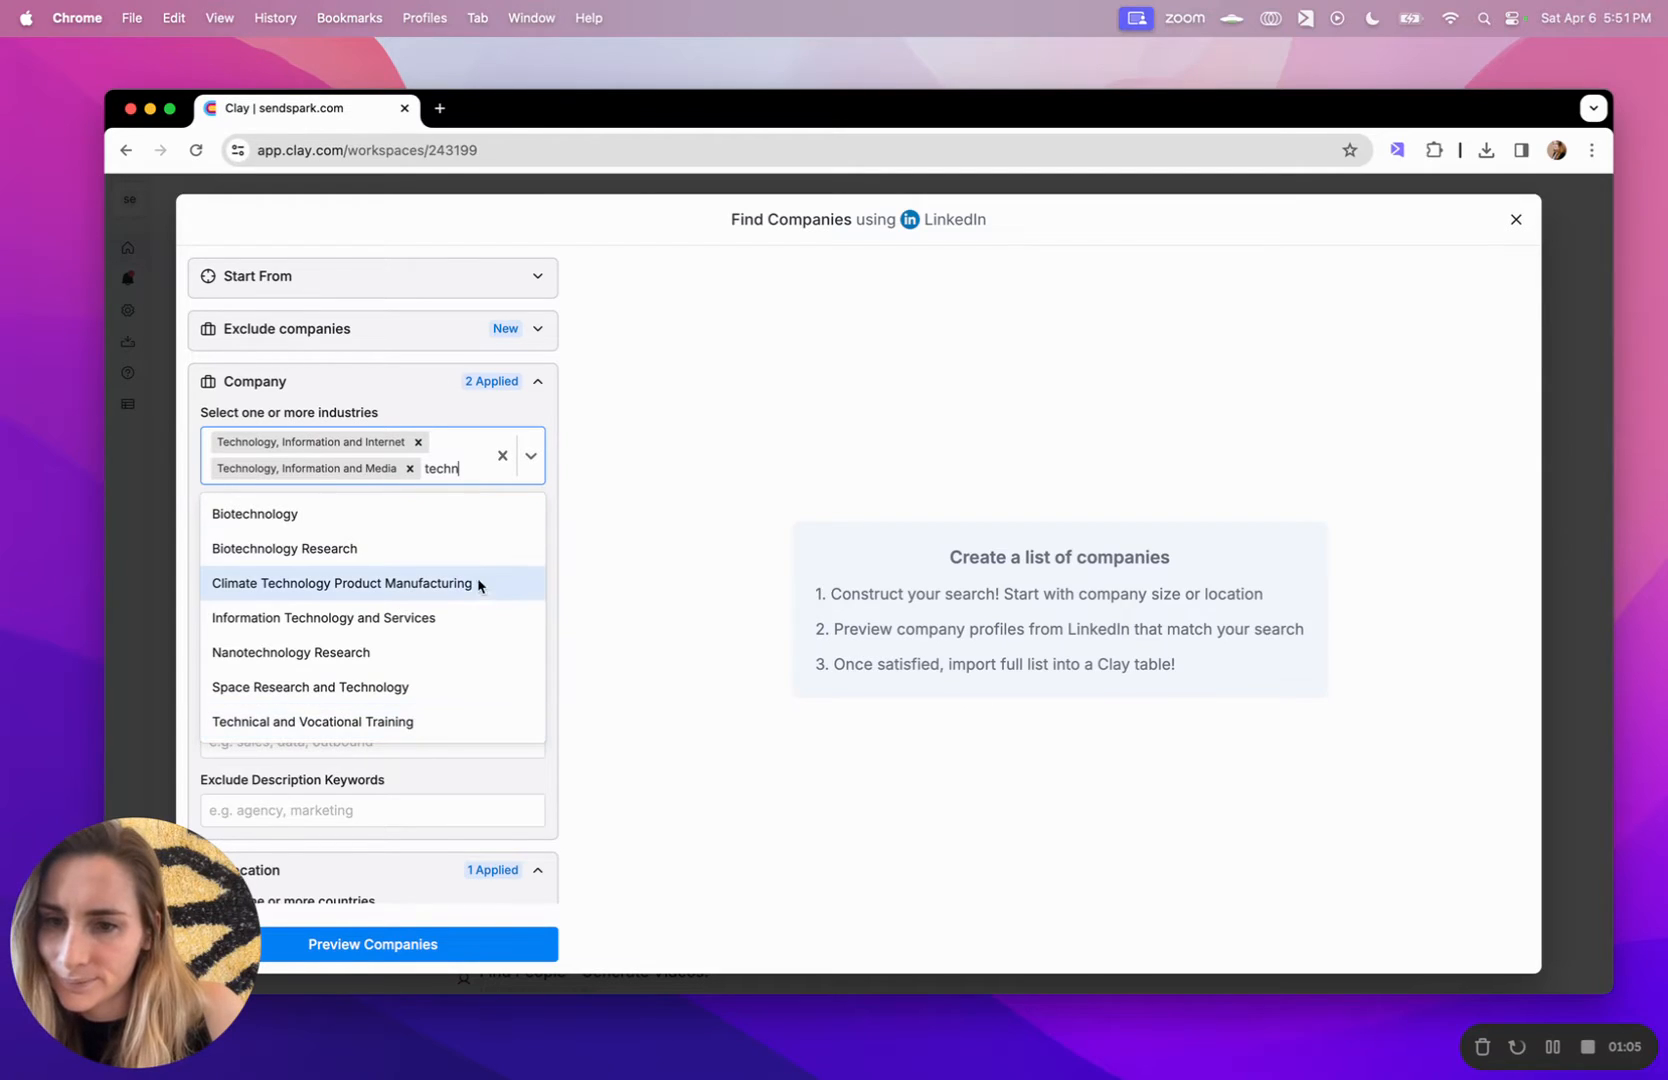
click(465, 618)
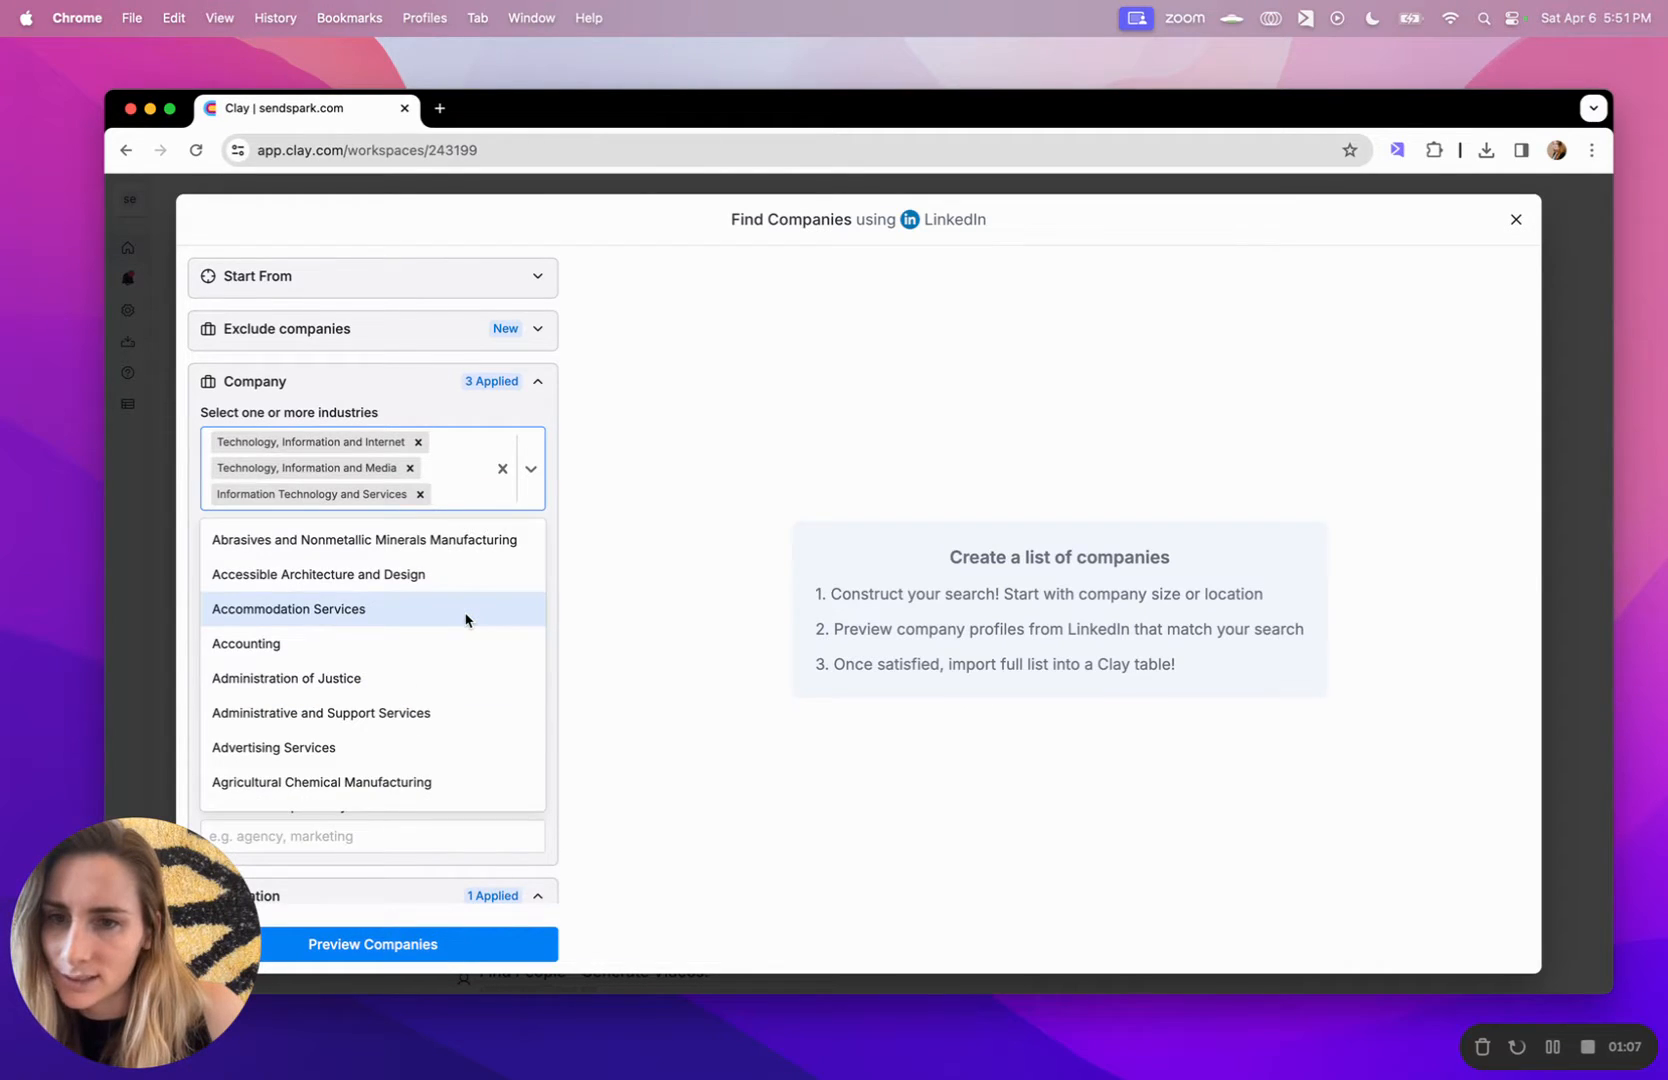
click(557, 648)
Set the company sizes to 11-50 employees and 51-200 employees, and preview the matching companies.
scroll(424, 549, down, 1)
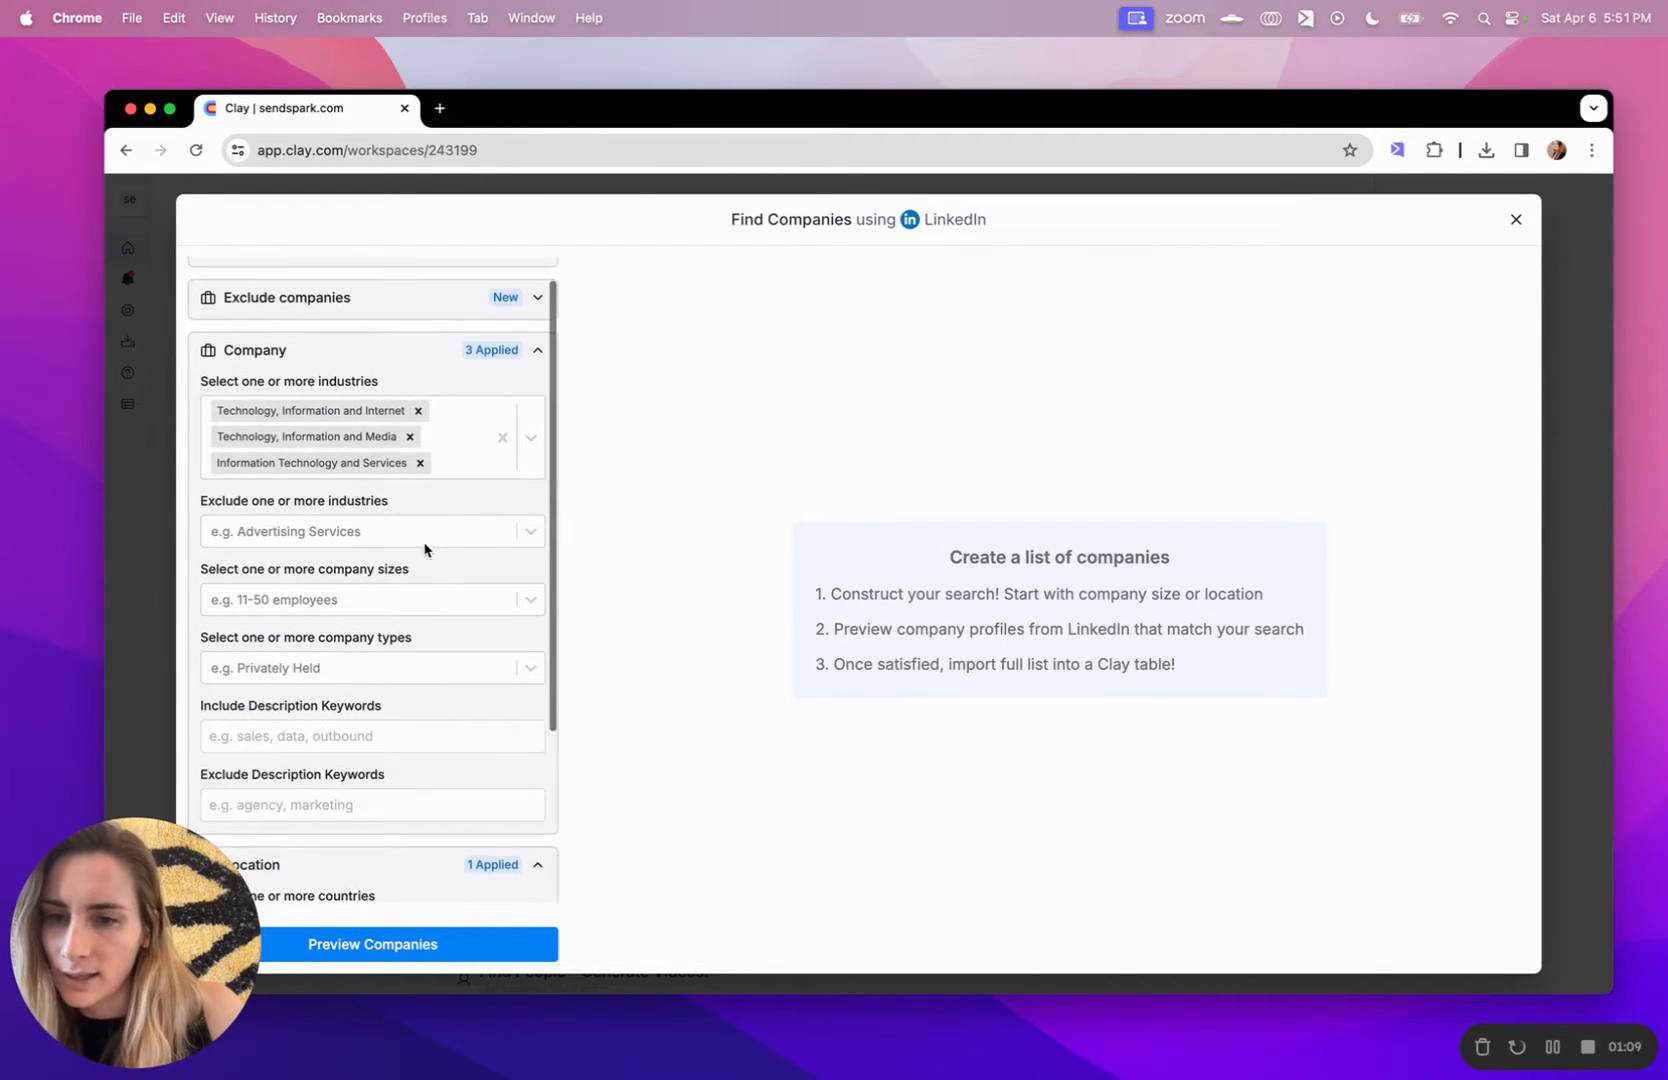
click(412, 598)
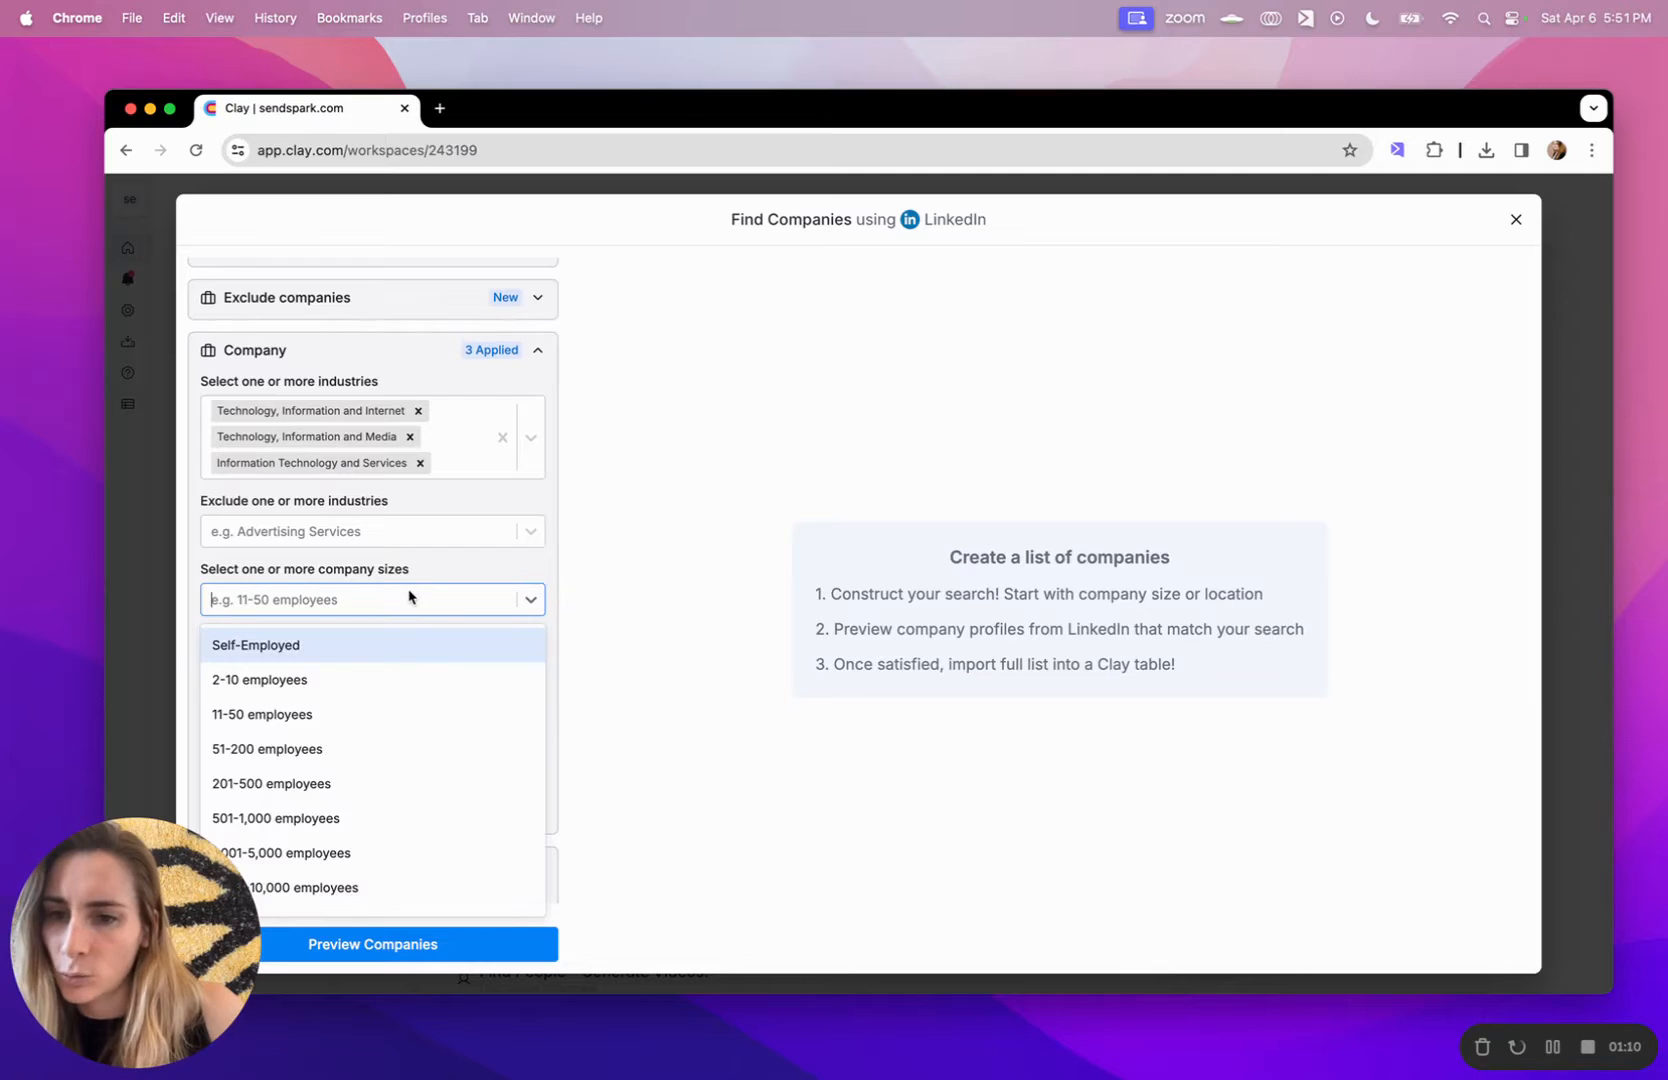
click(384, 716)
click(358, 714)
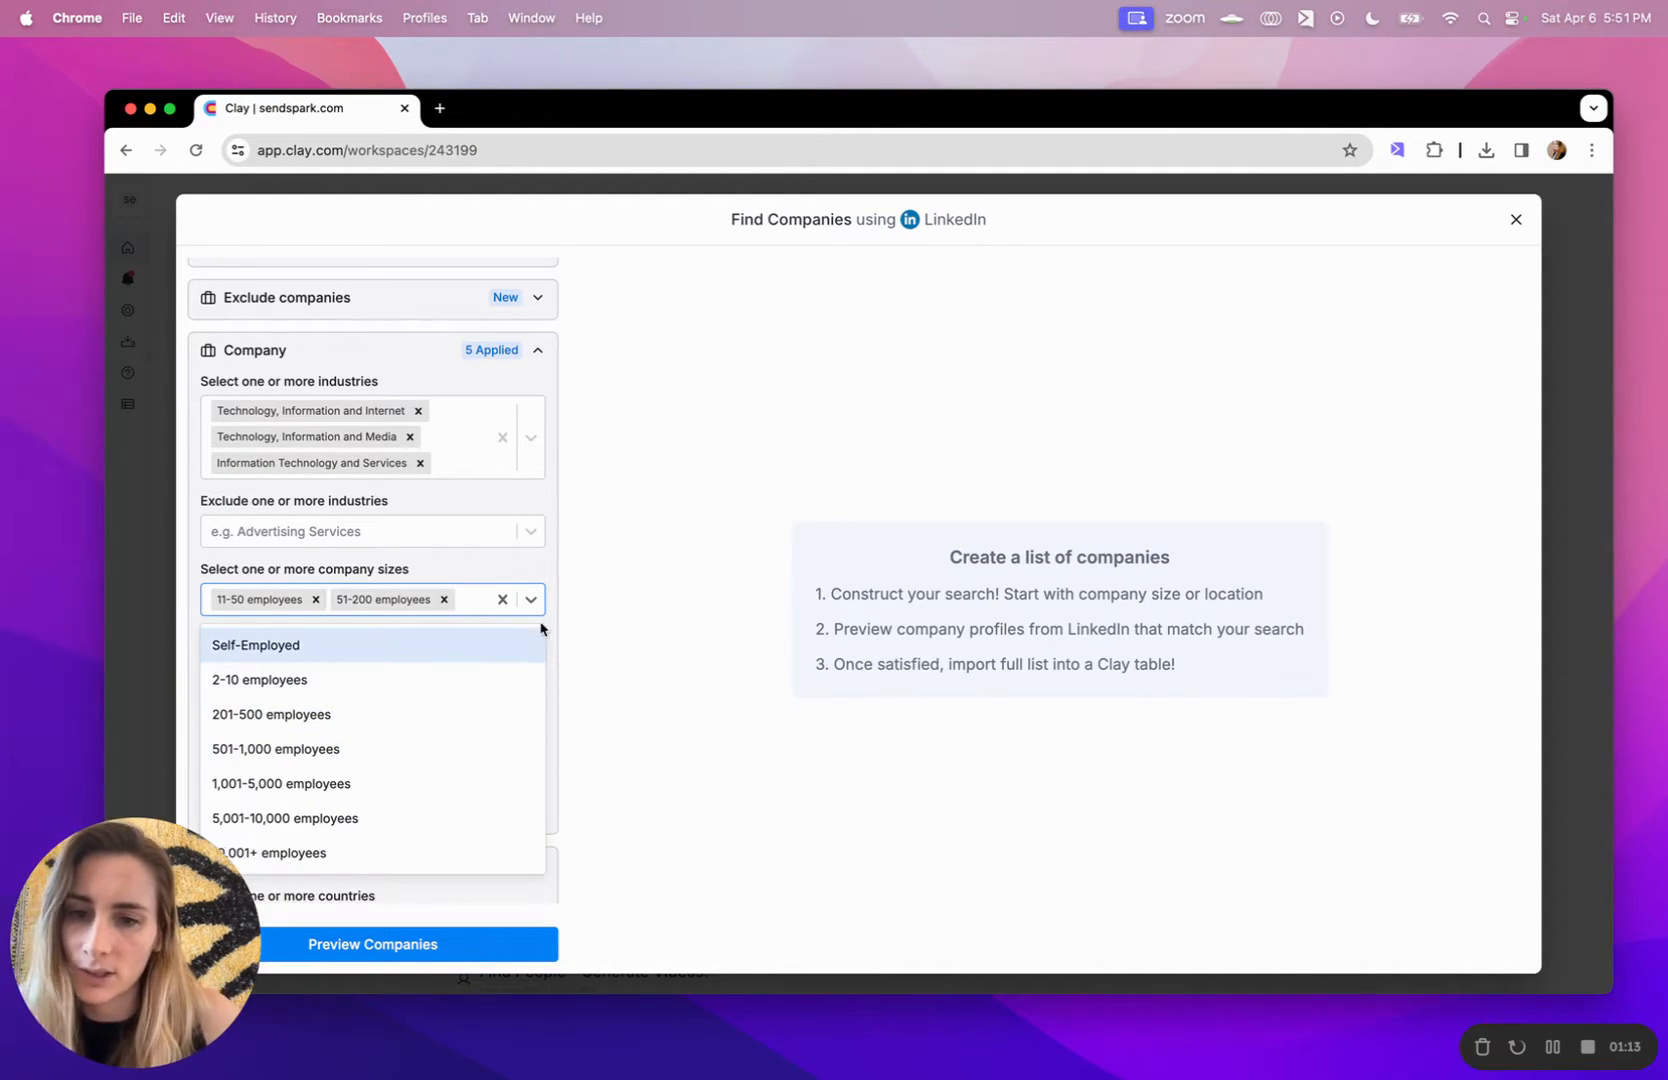
click(564, 592)
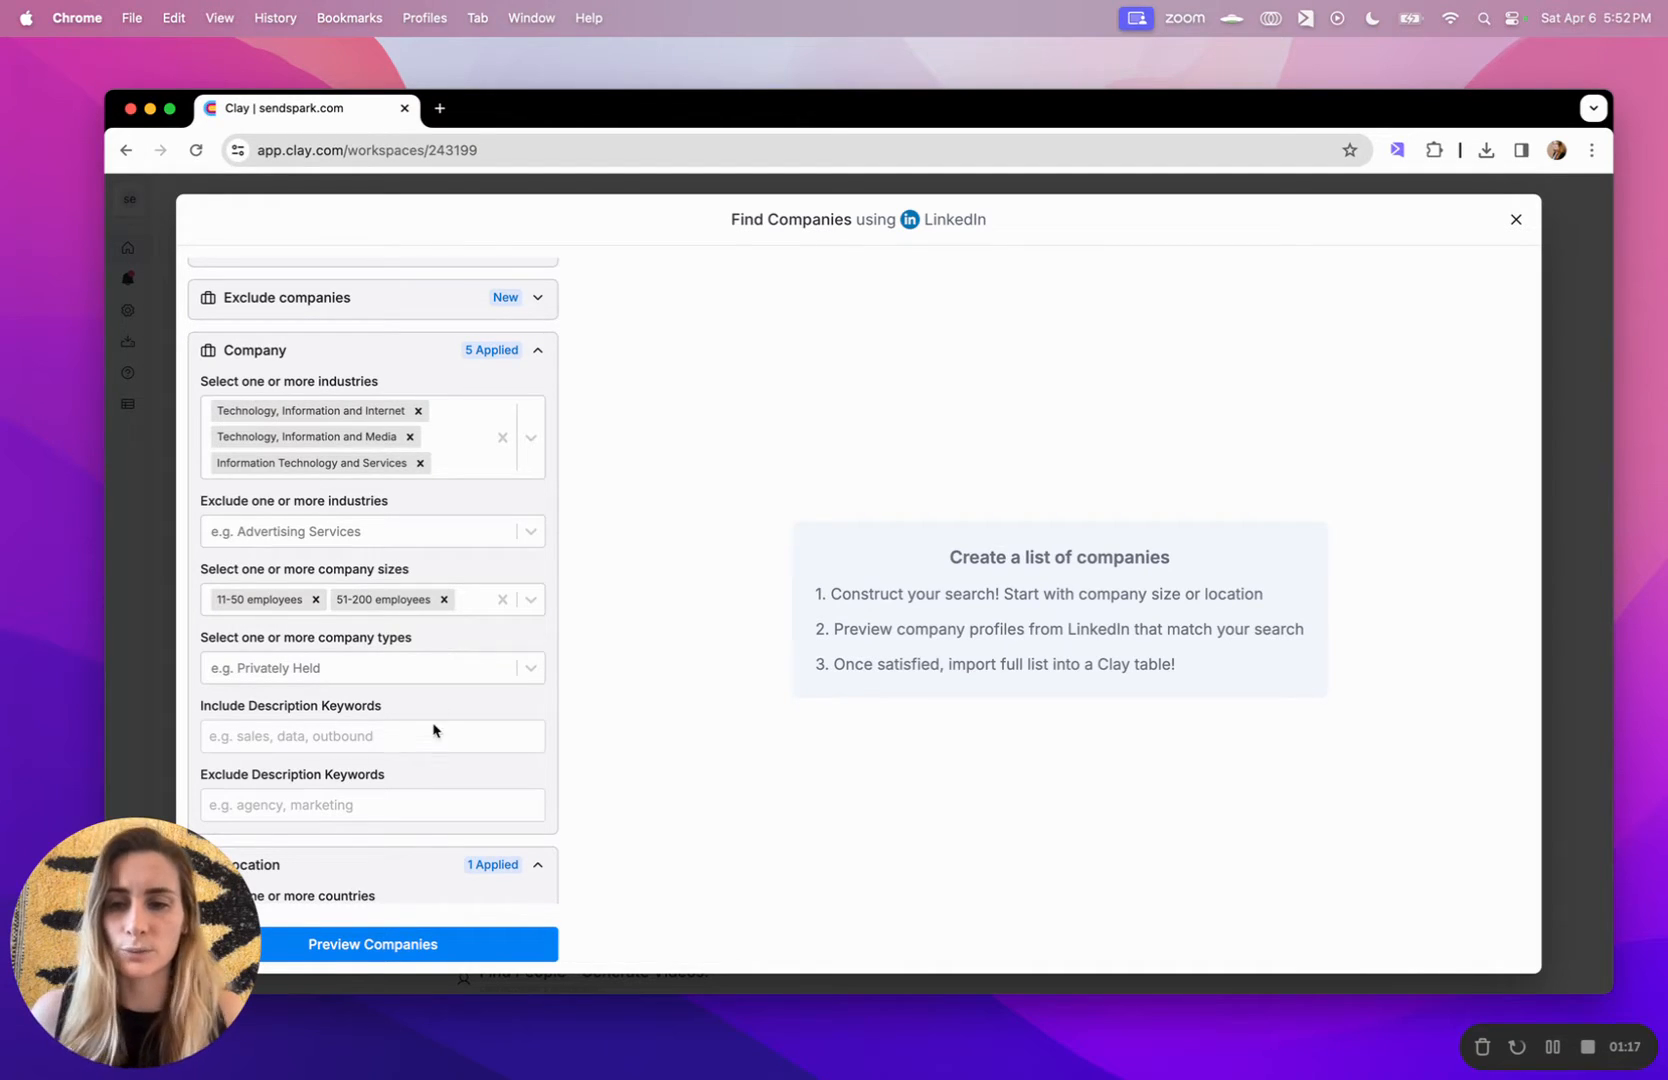
scroll(428, 731, down, 2)
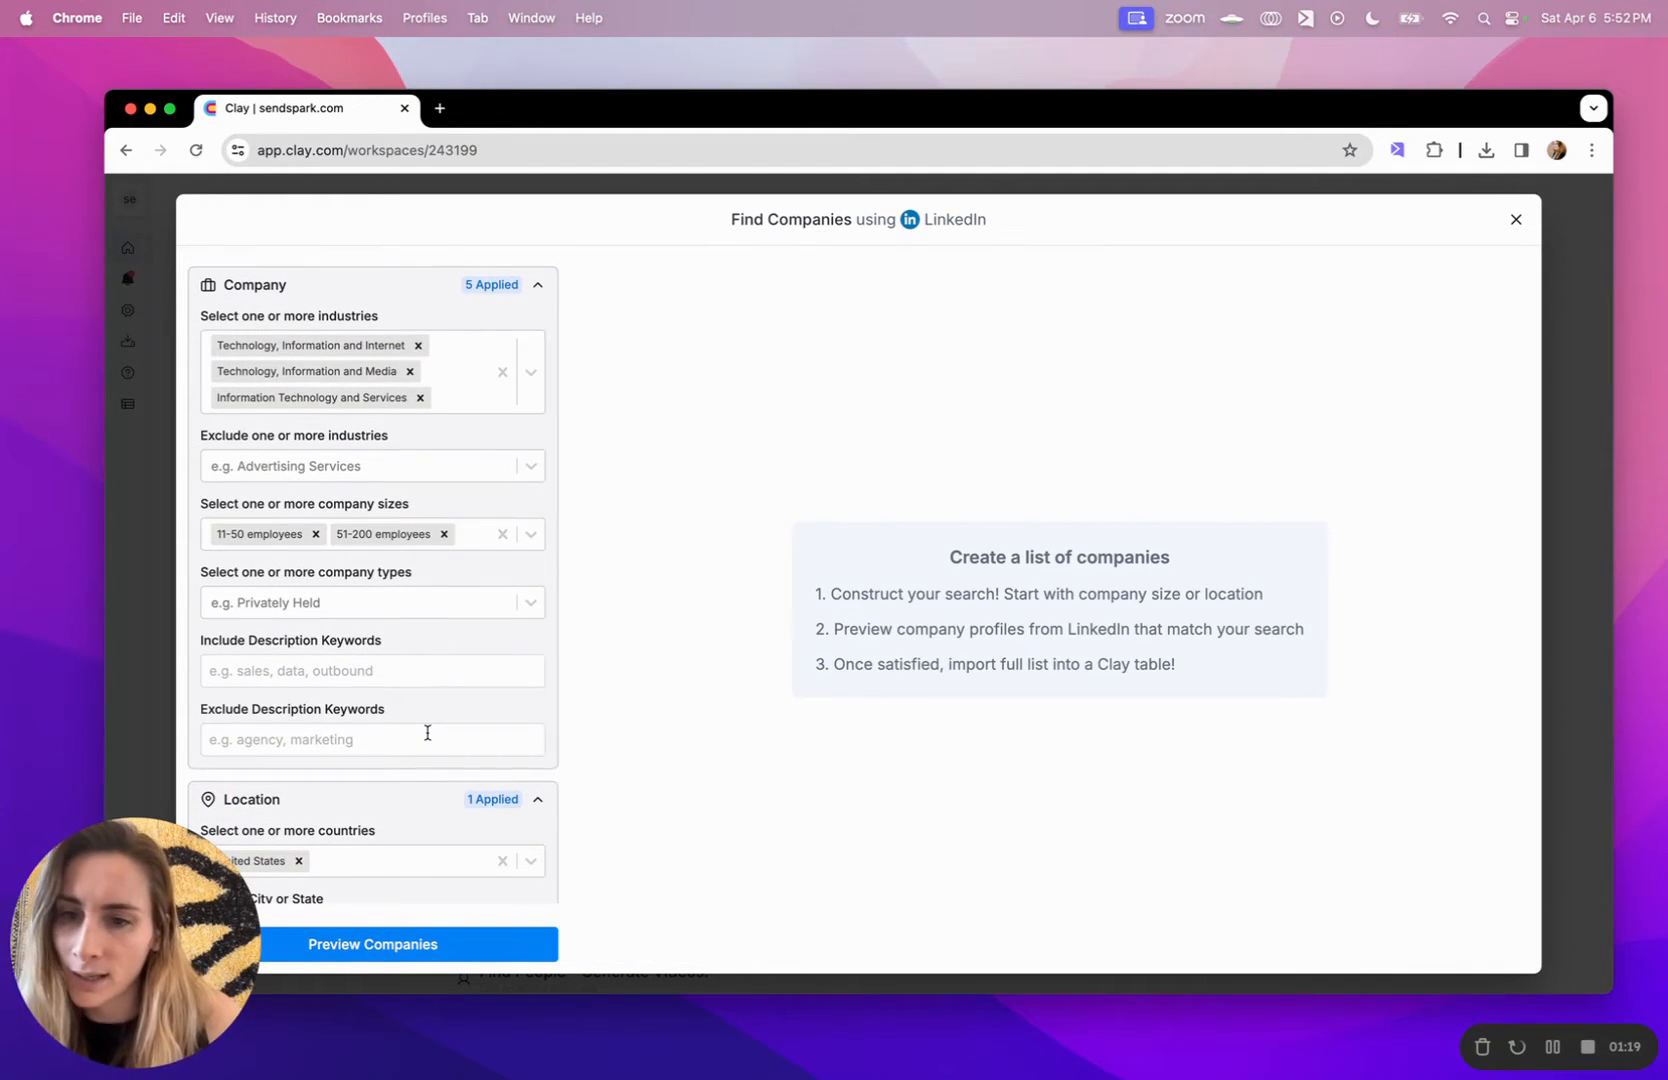
click(425, 932)
Remove United States from the country filter of the company search.
scroll(429, 655, down, 4)
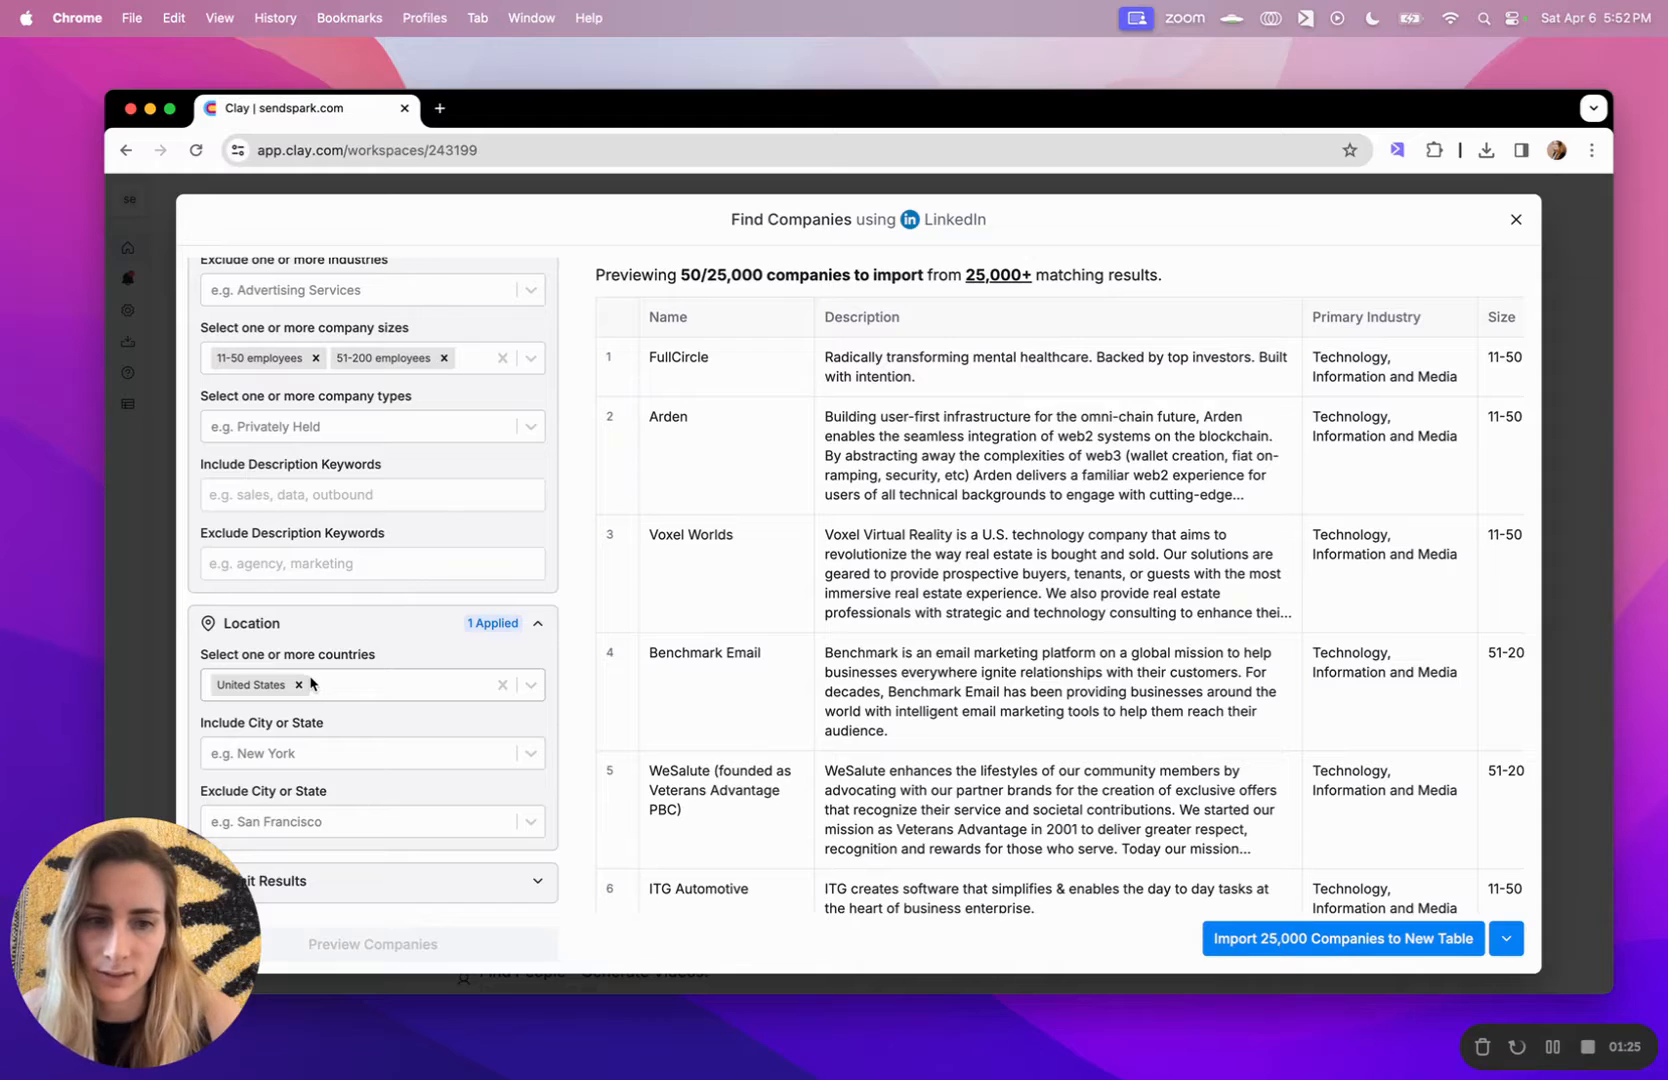
click(299, 684)
text(texas)
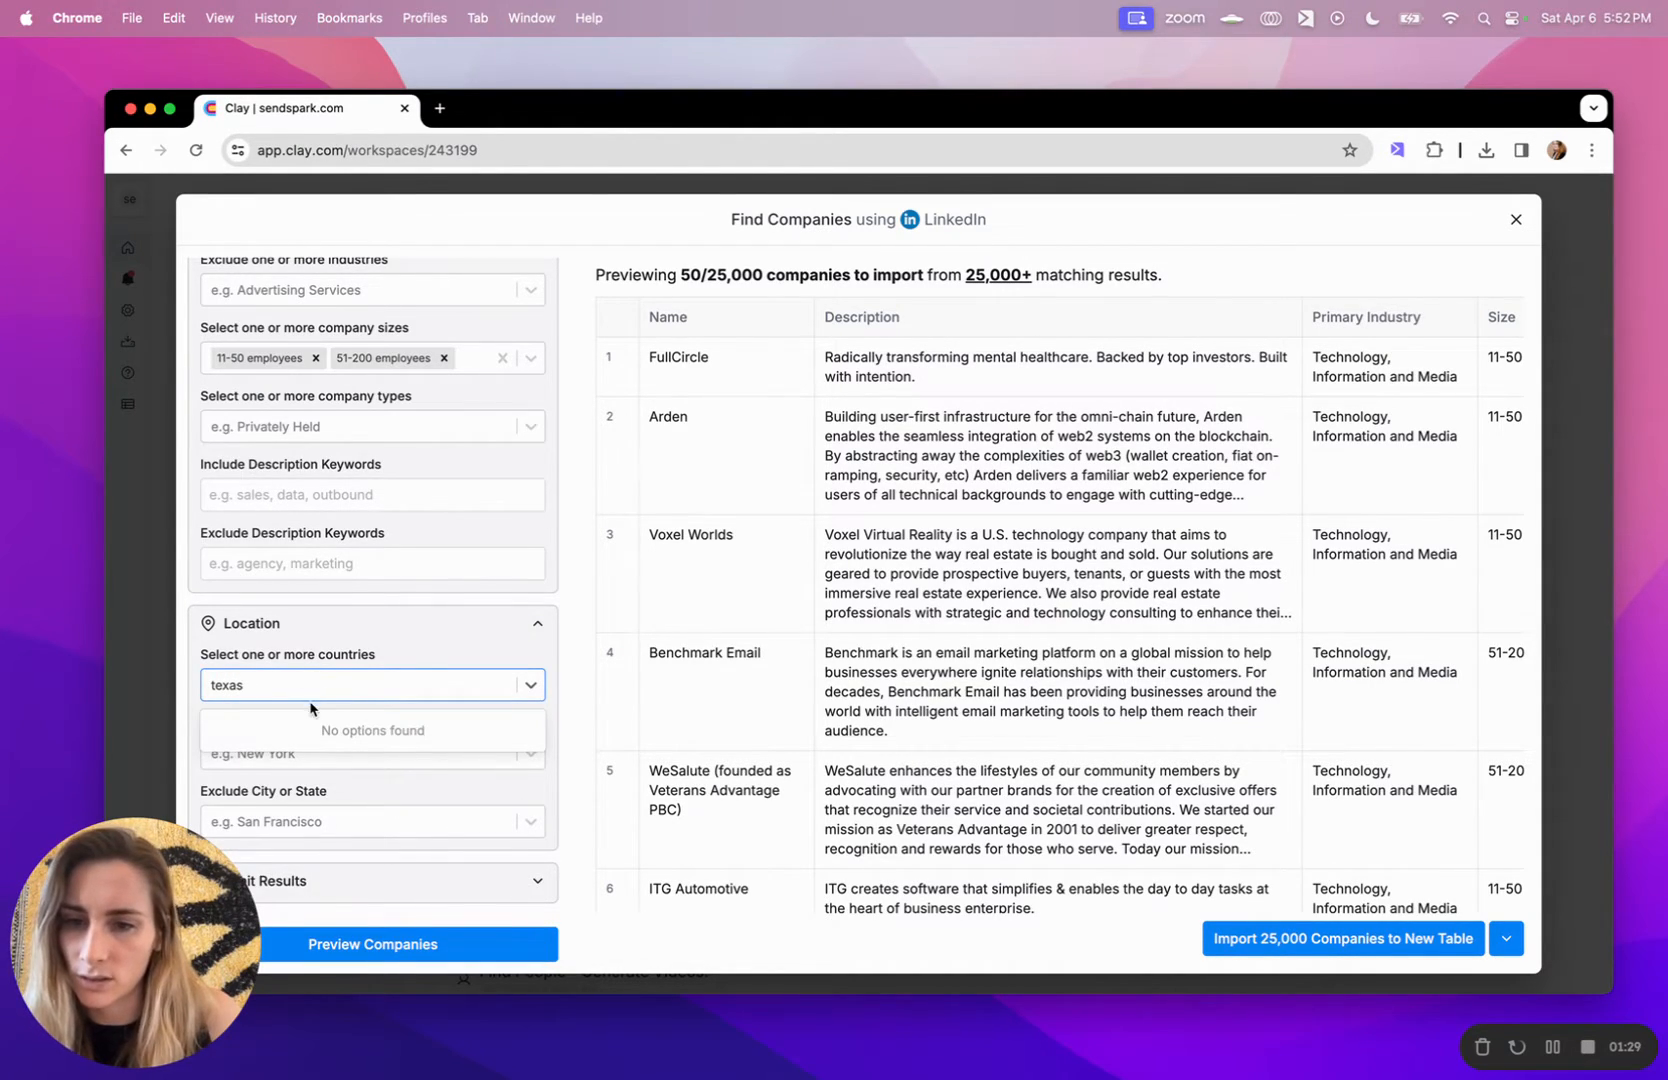
click(404, 693)
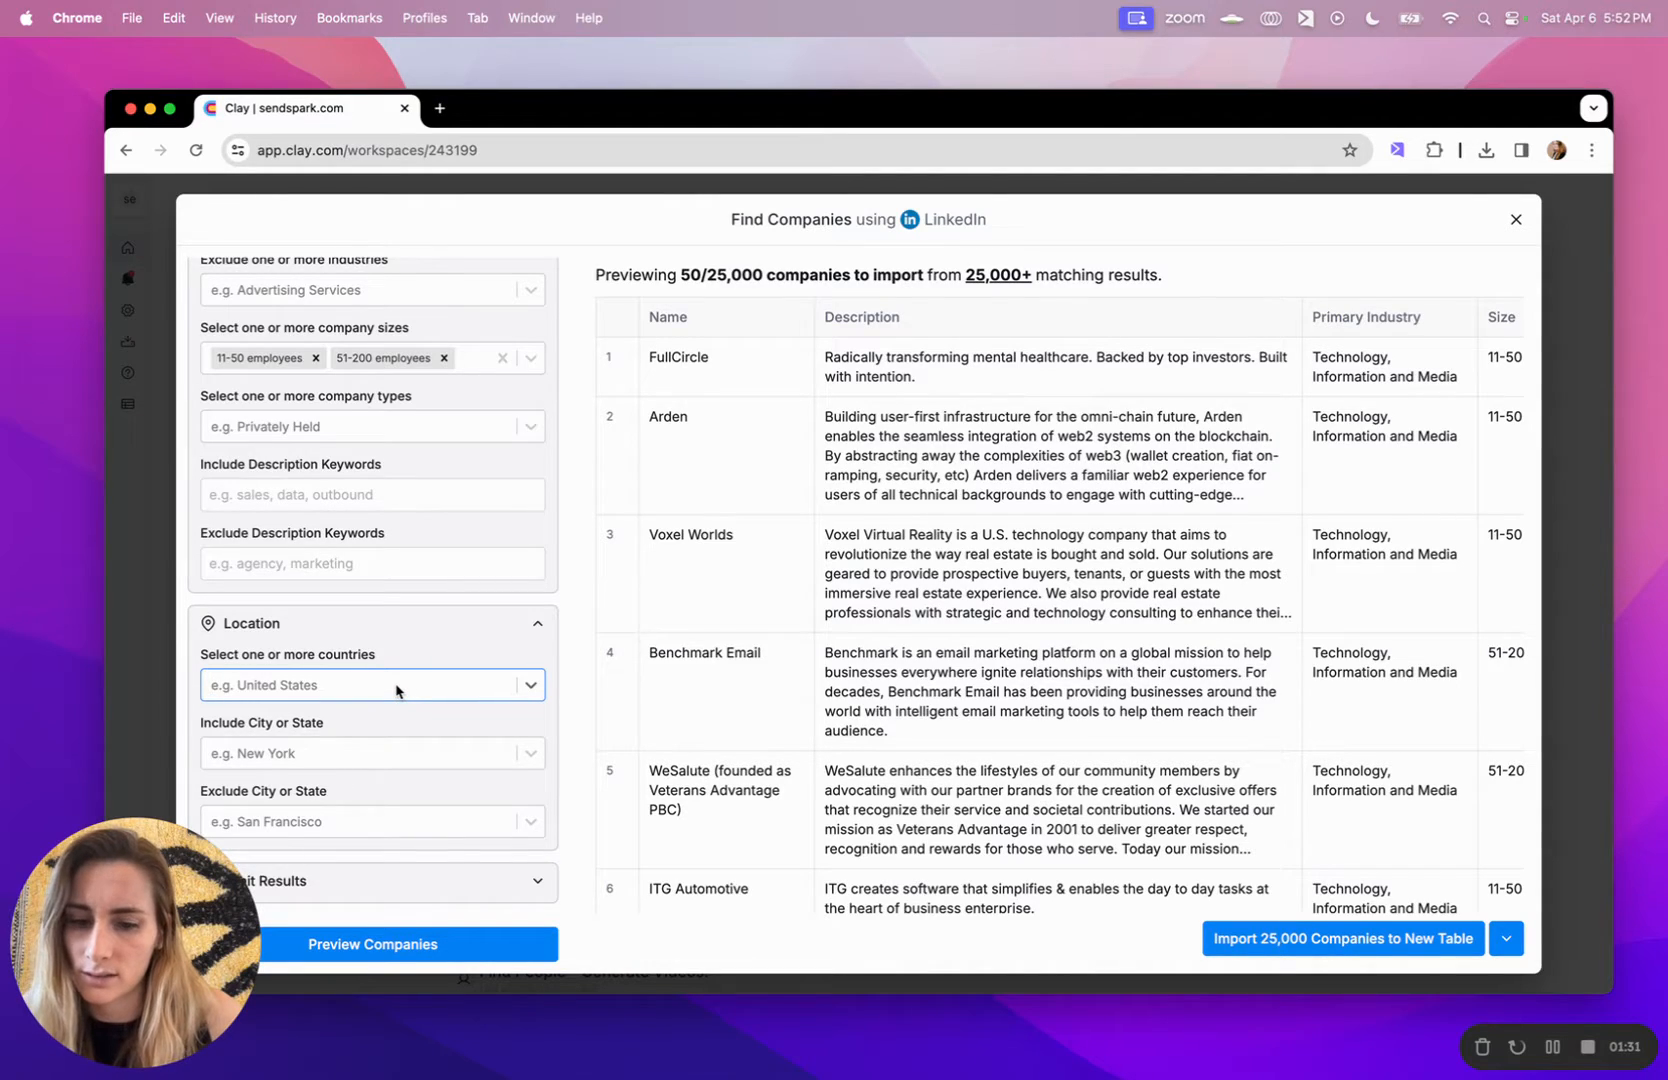
text(Tex)
key(BackSpace)
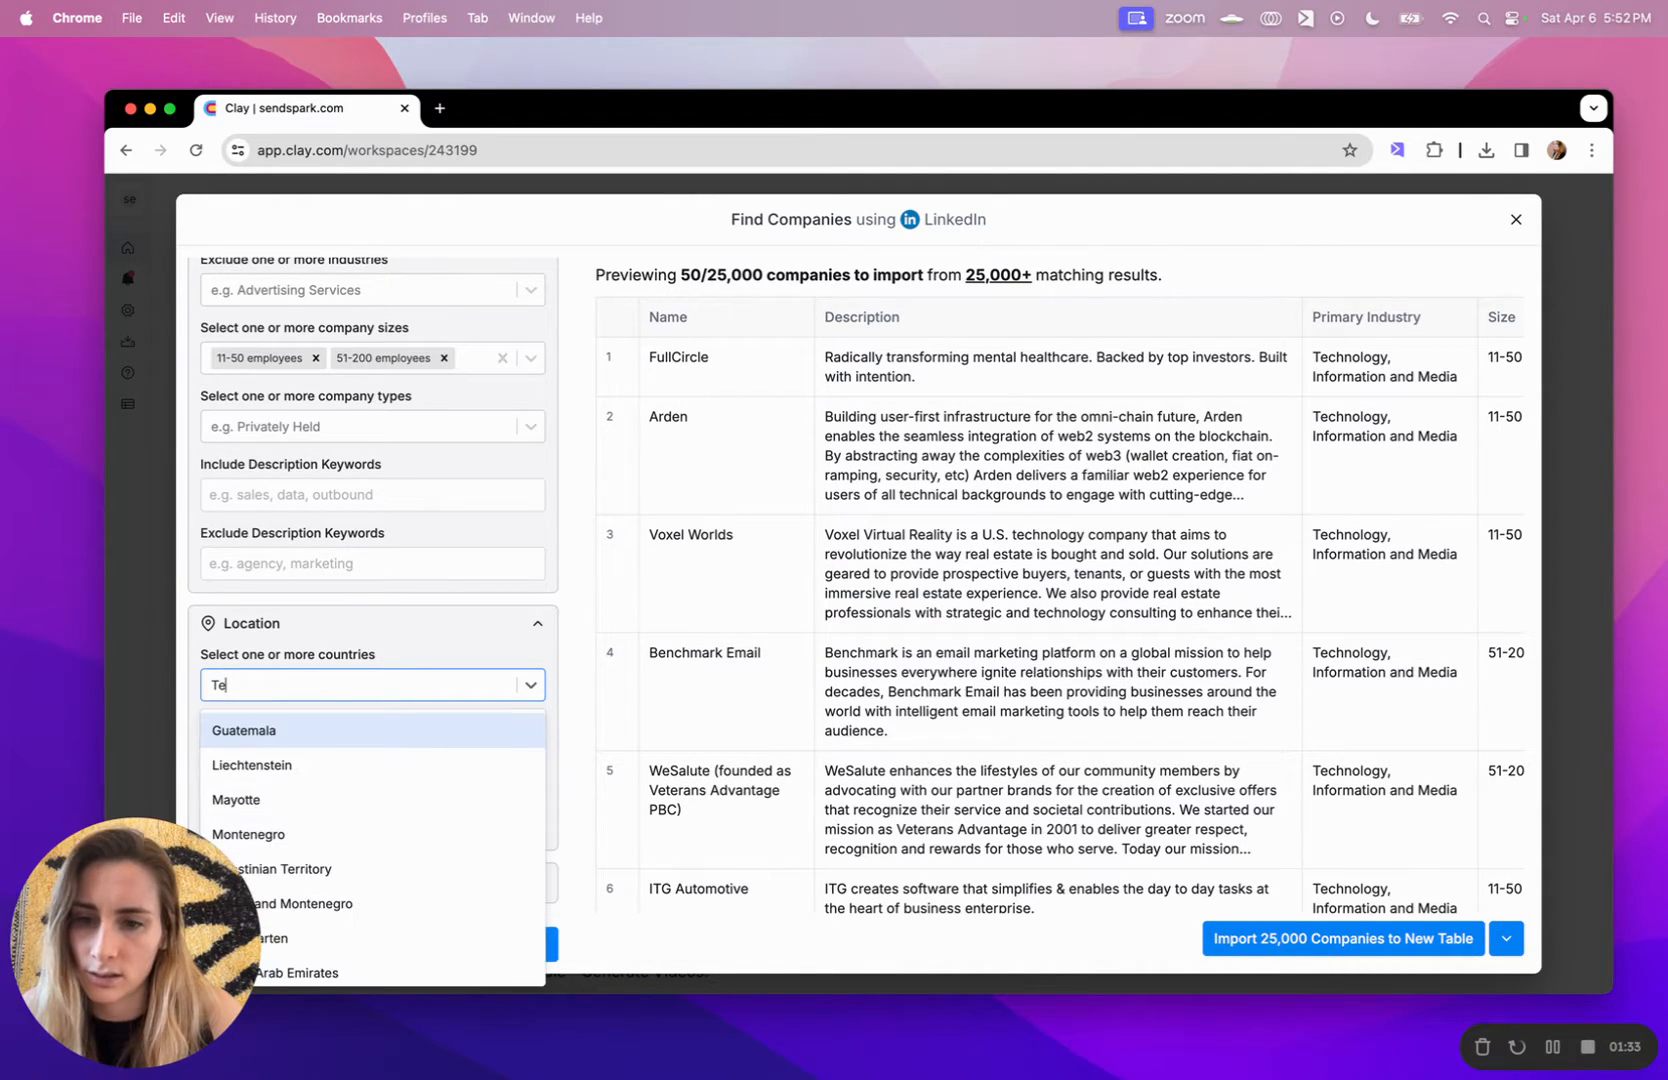
key(BackSpace)
key(BackSpace)
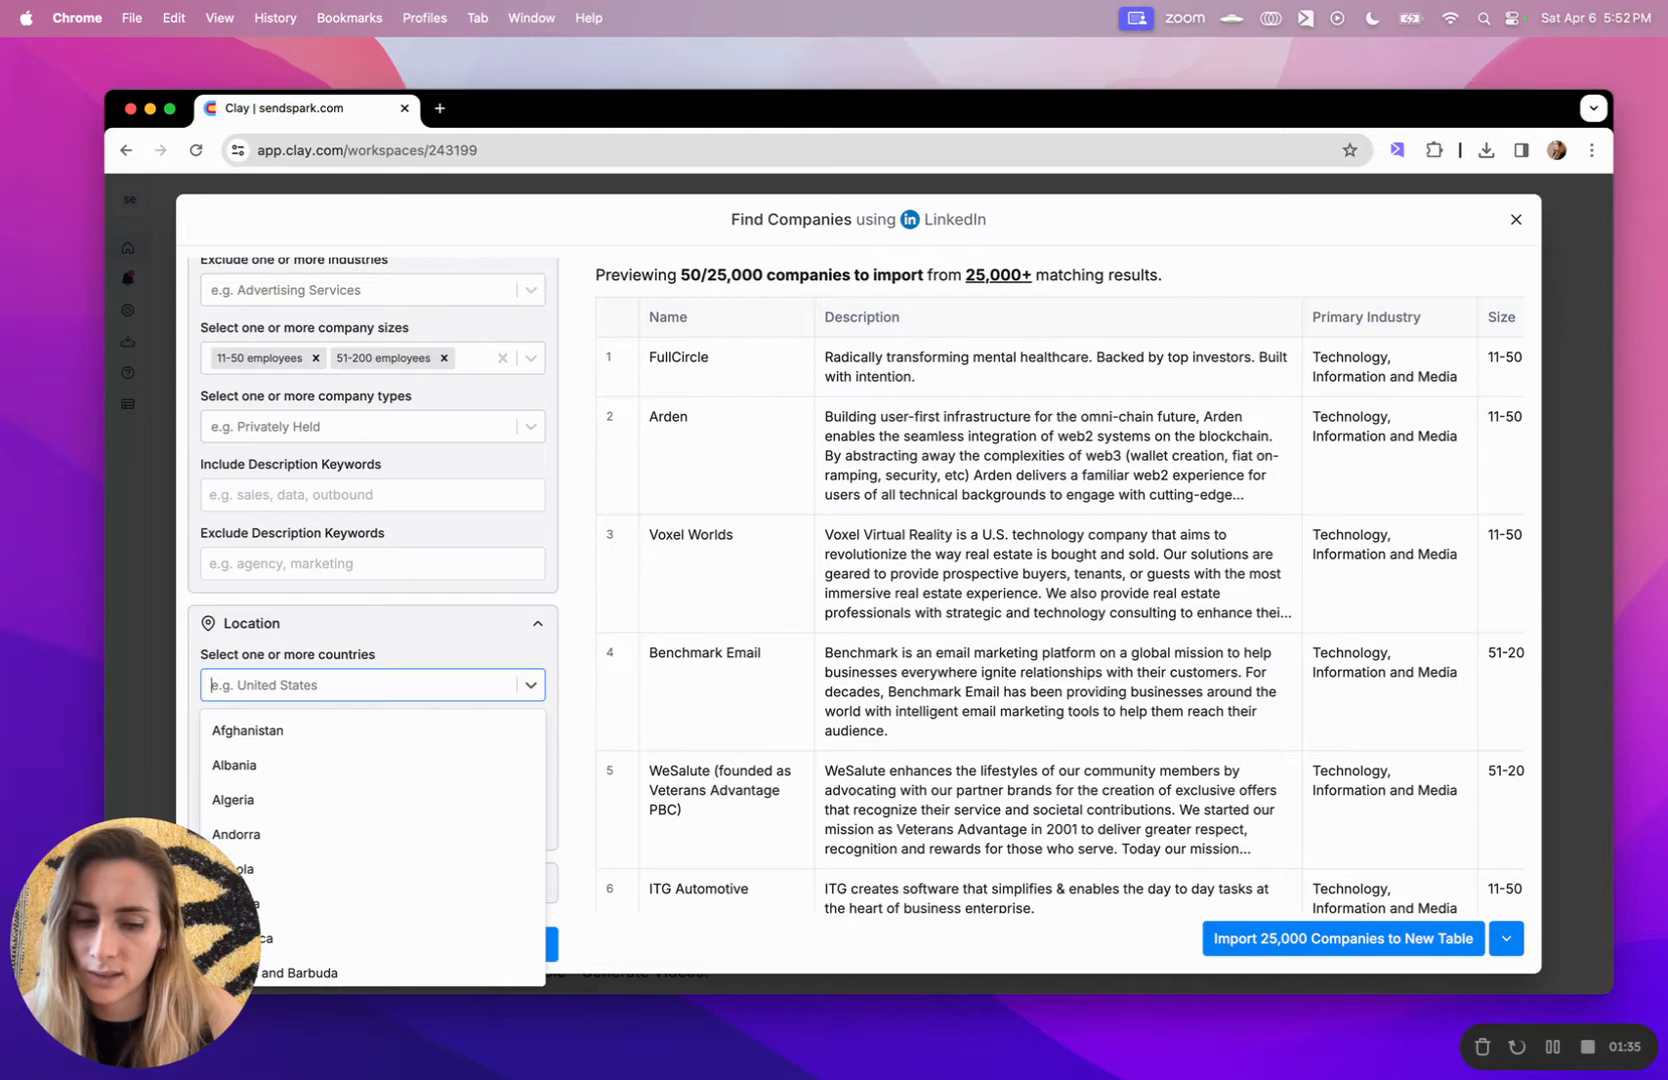
text(New)
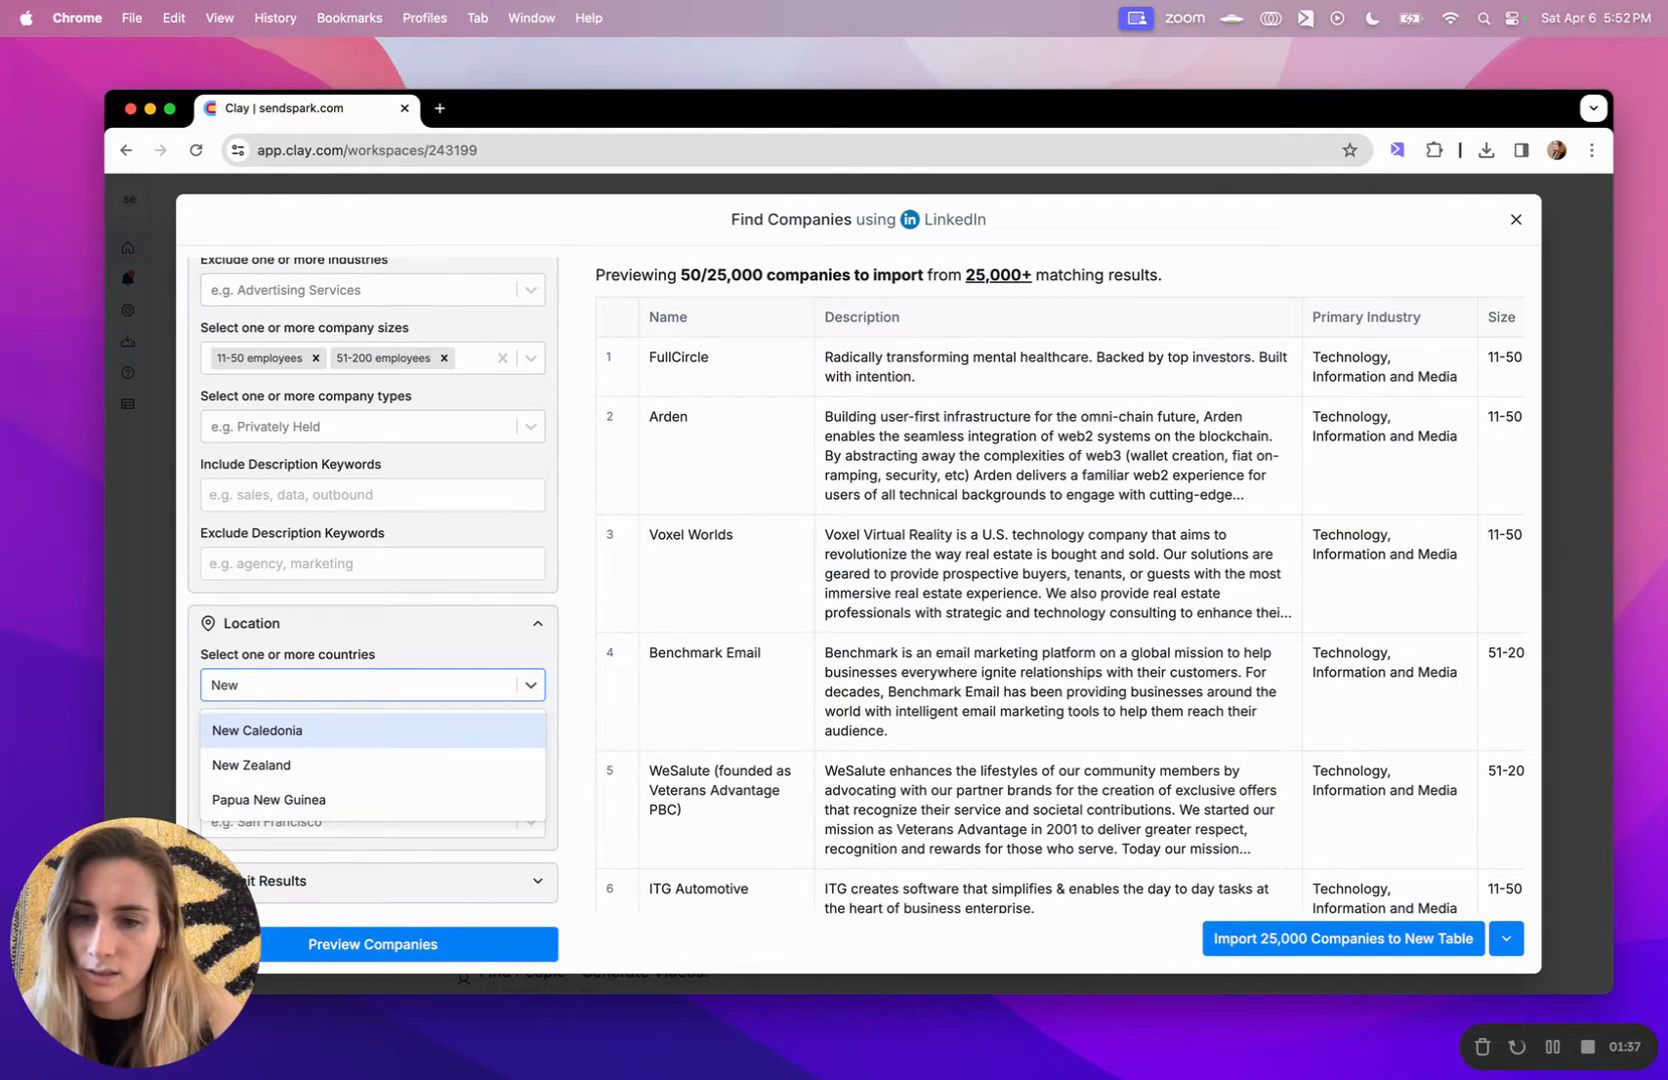
key(BackSpace)
key(BackSpace)
key(BackSpace)
click(474, 664)
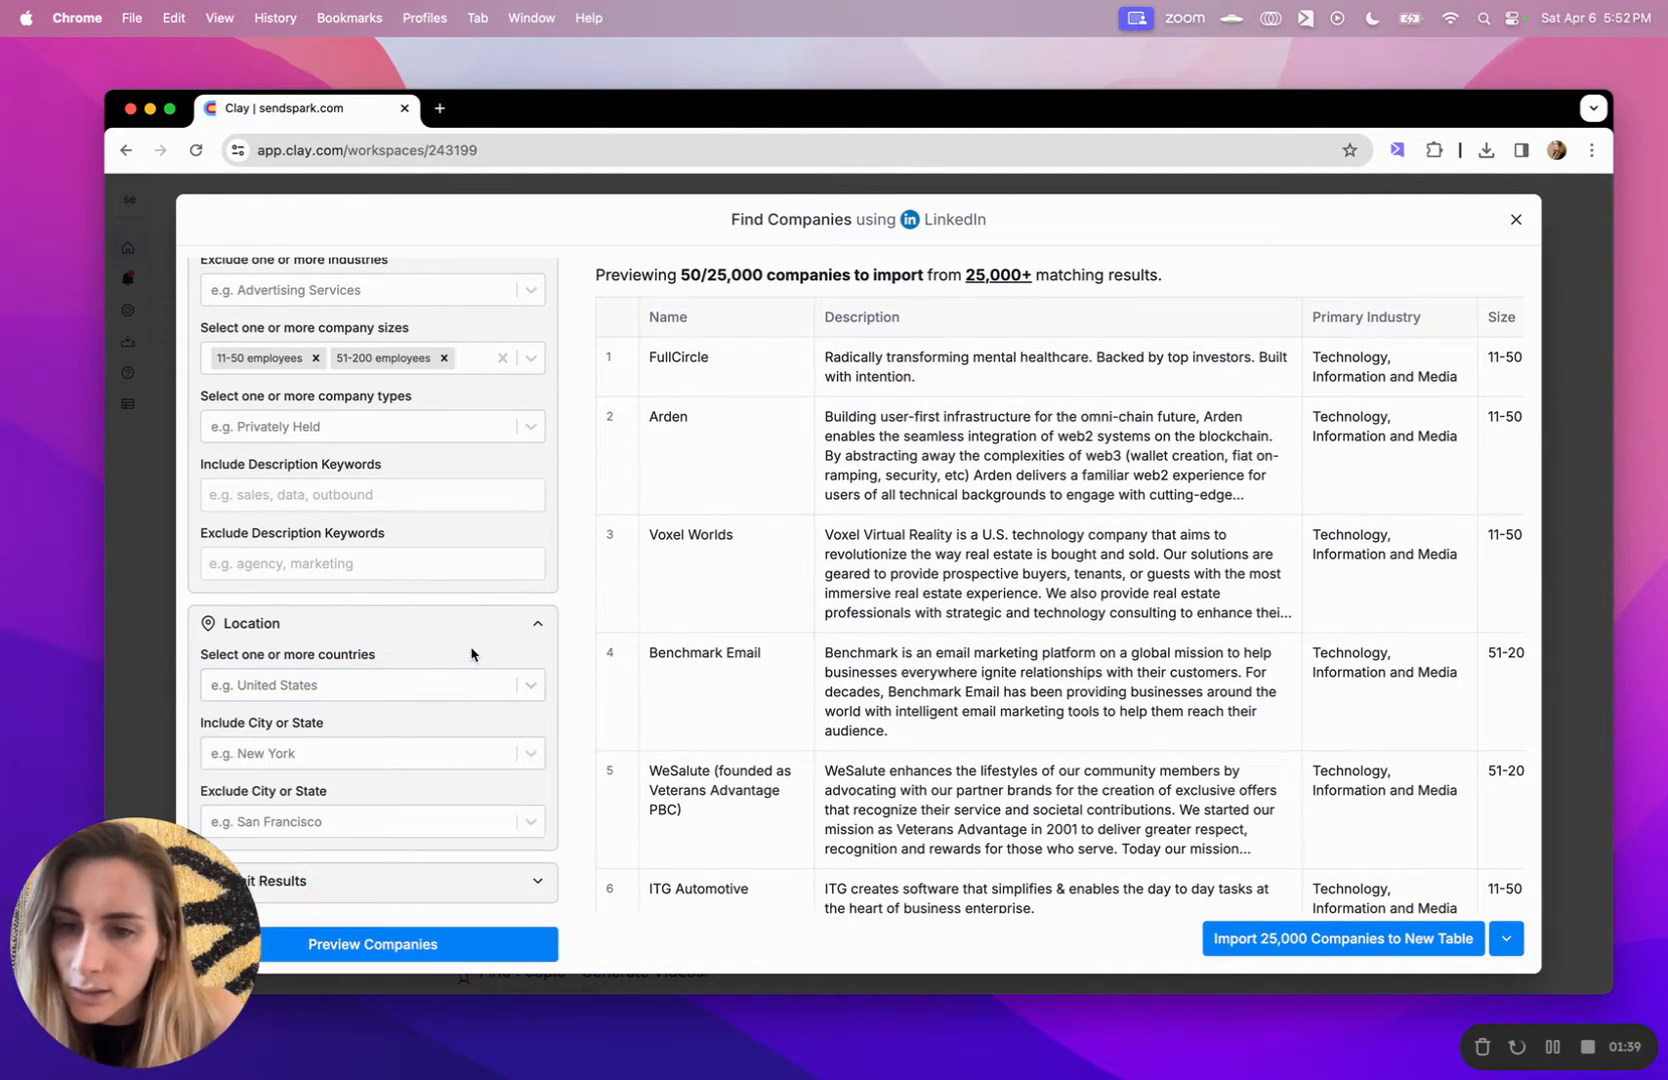
click(376, 752)
text(texas)
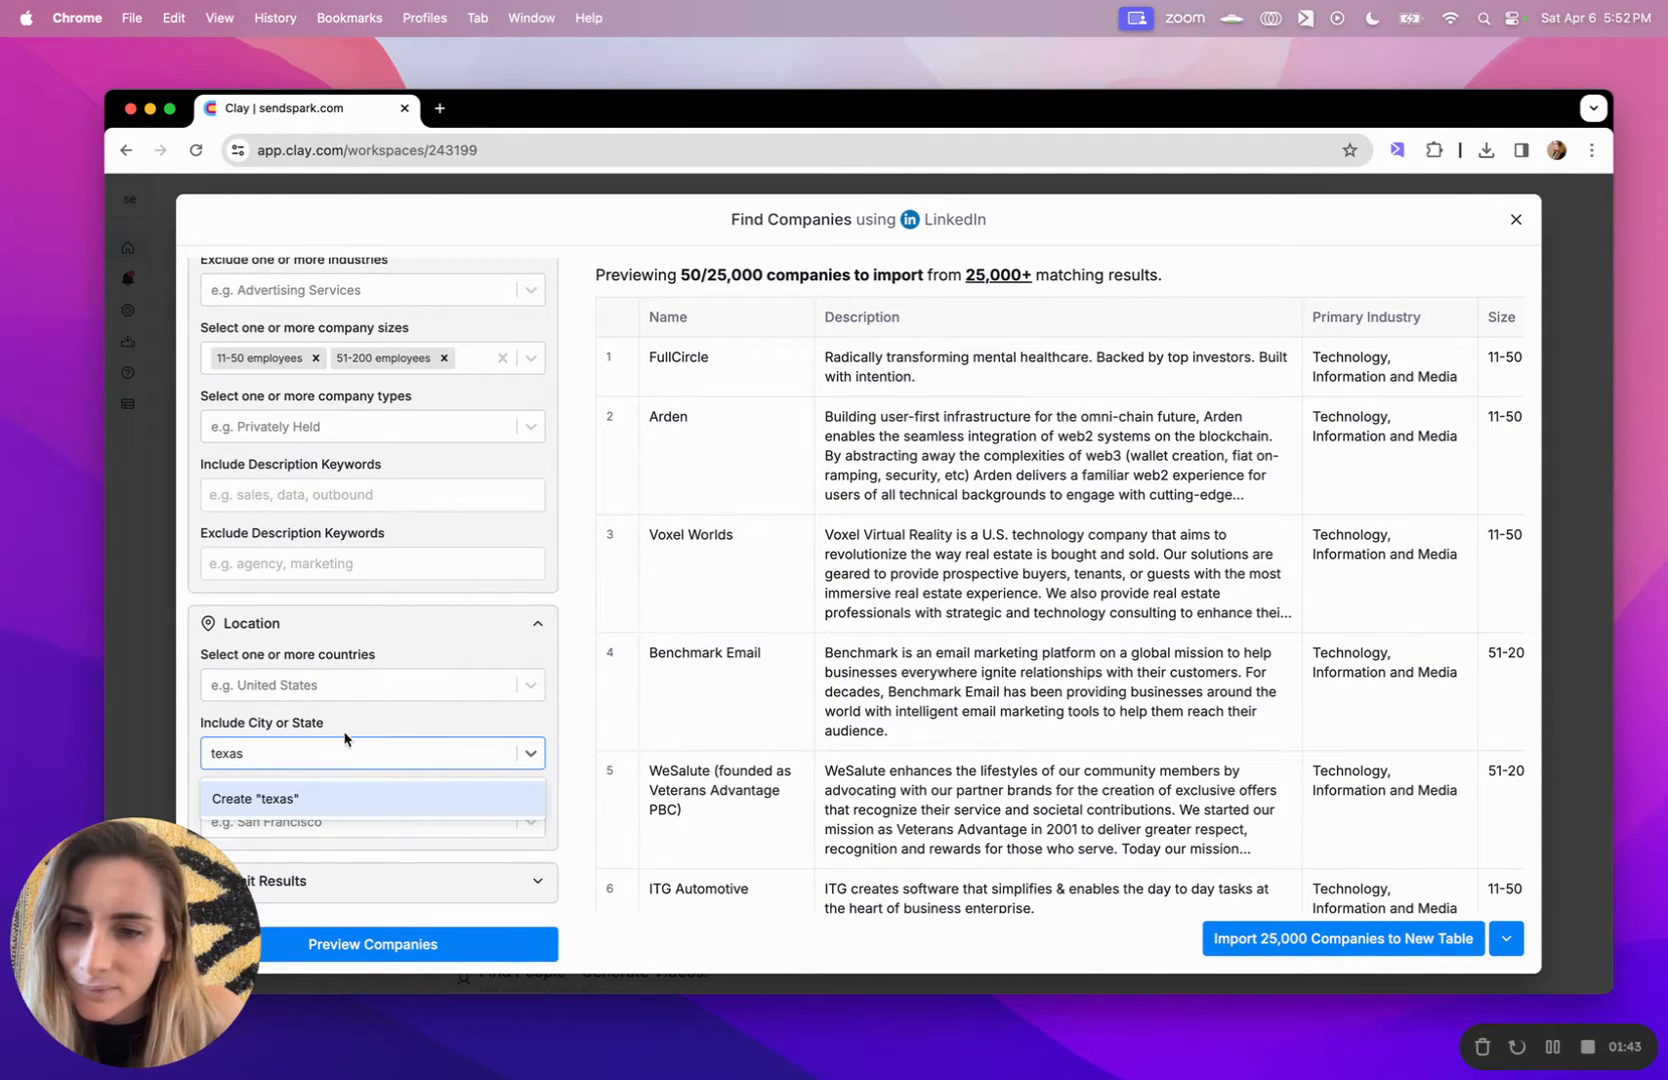
key(BackSpace)
key(BackSpace)
key(BackSpace)
key(BackSpace)
key(BackSpace)
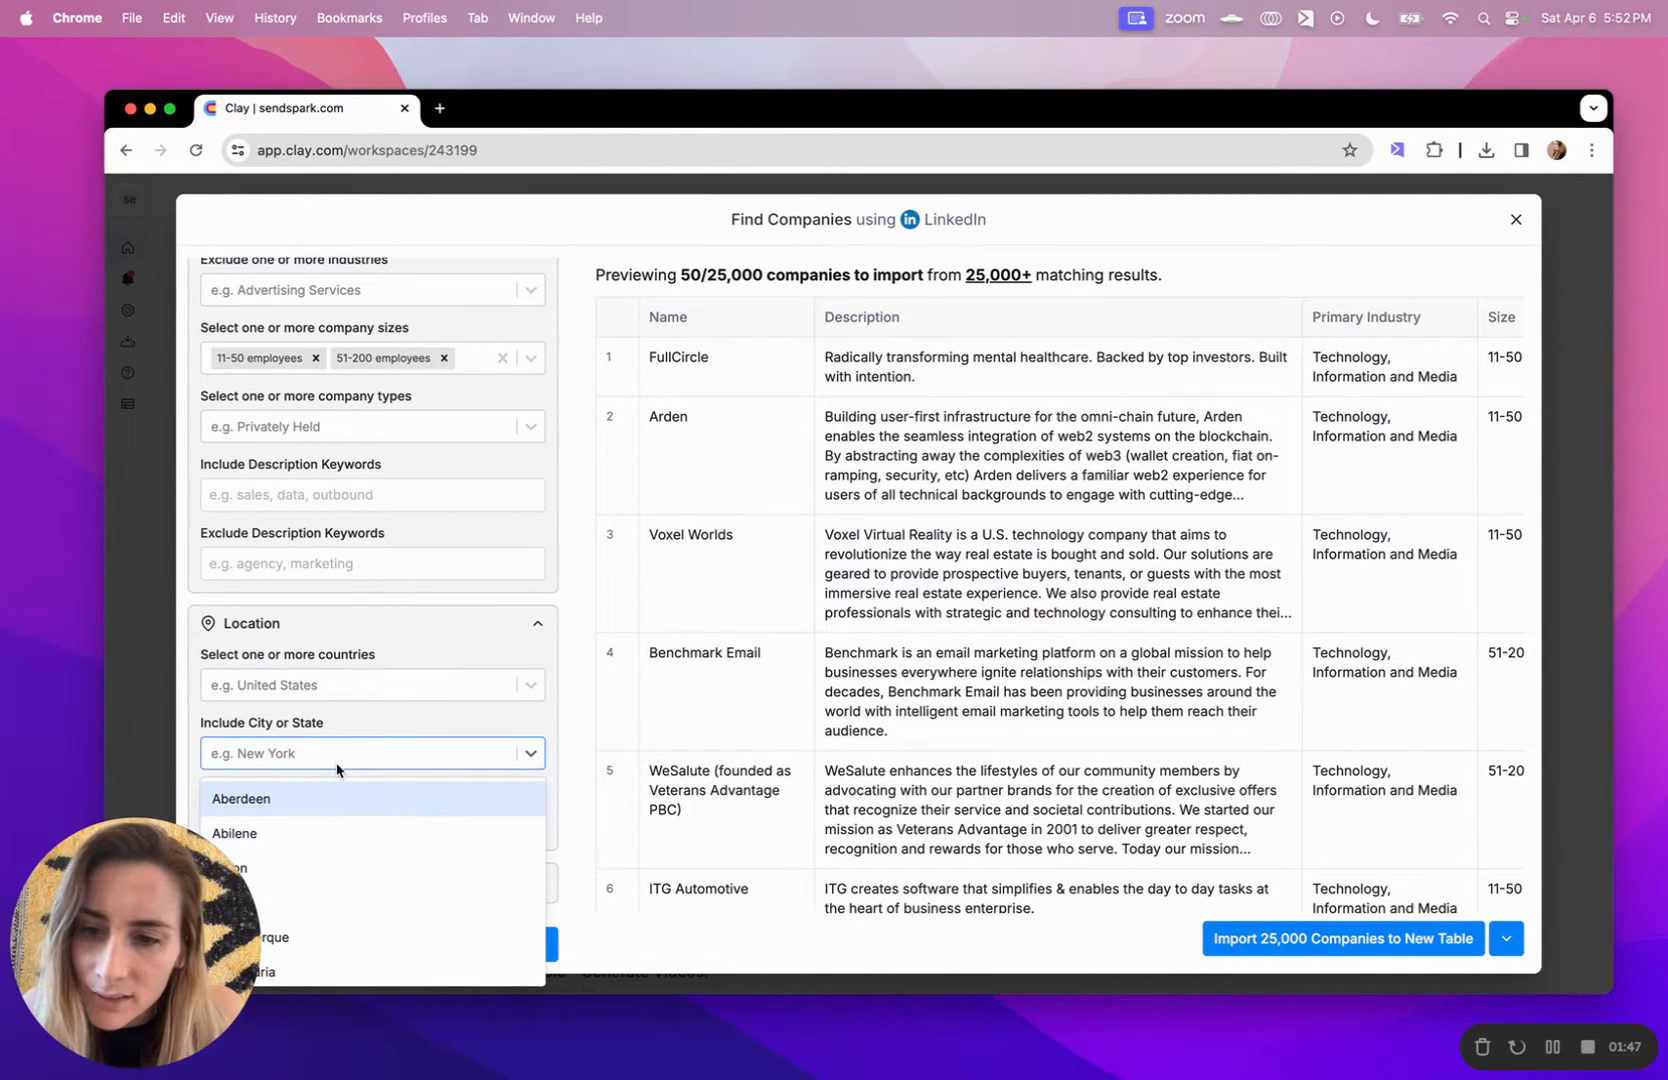
Include New York as the city or state in the location filter and preview the matching companies.
text(New York)
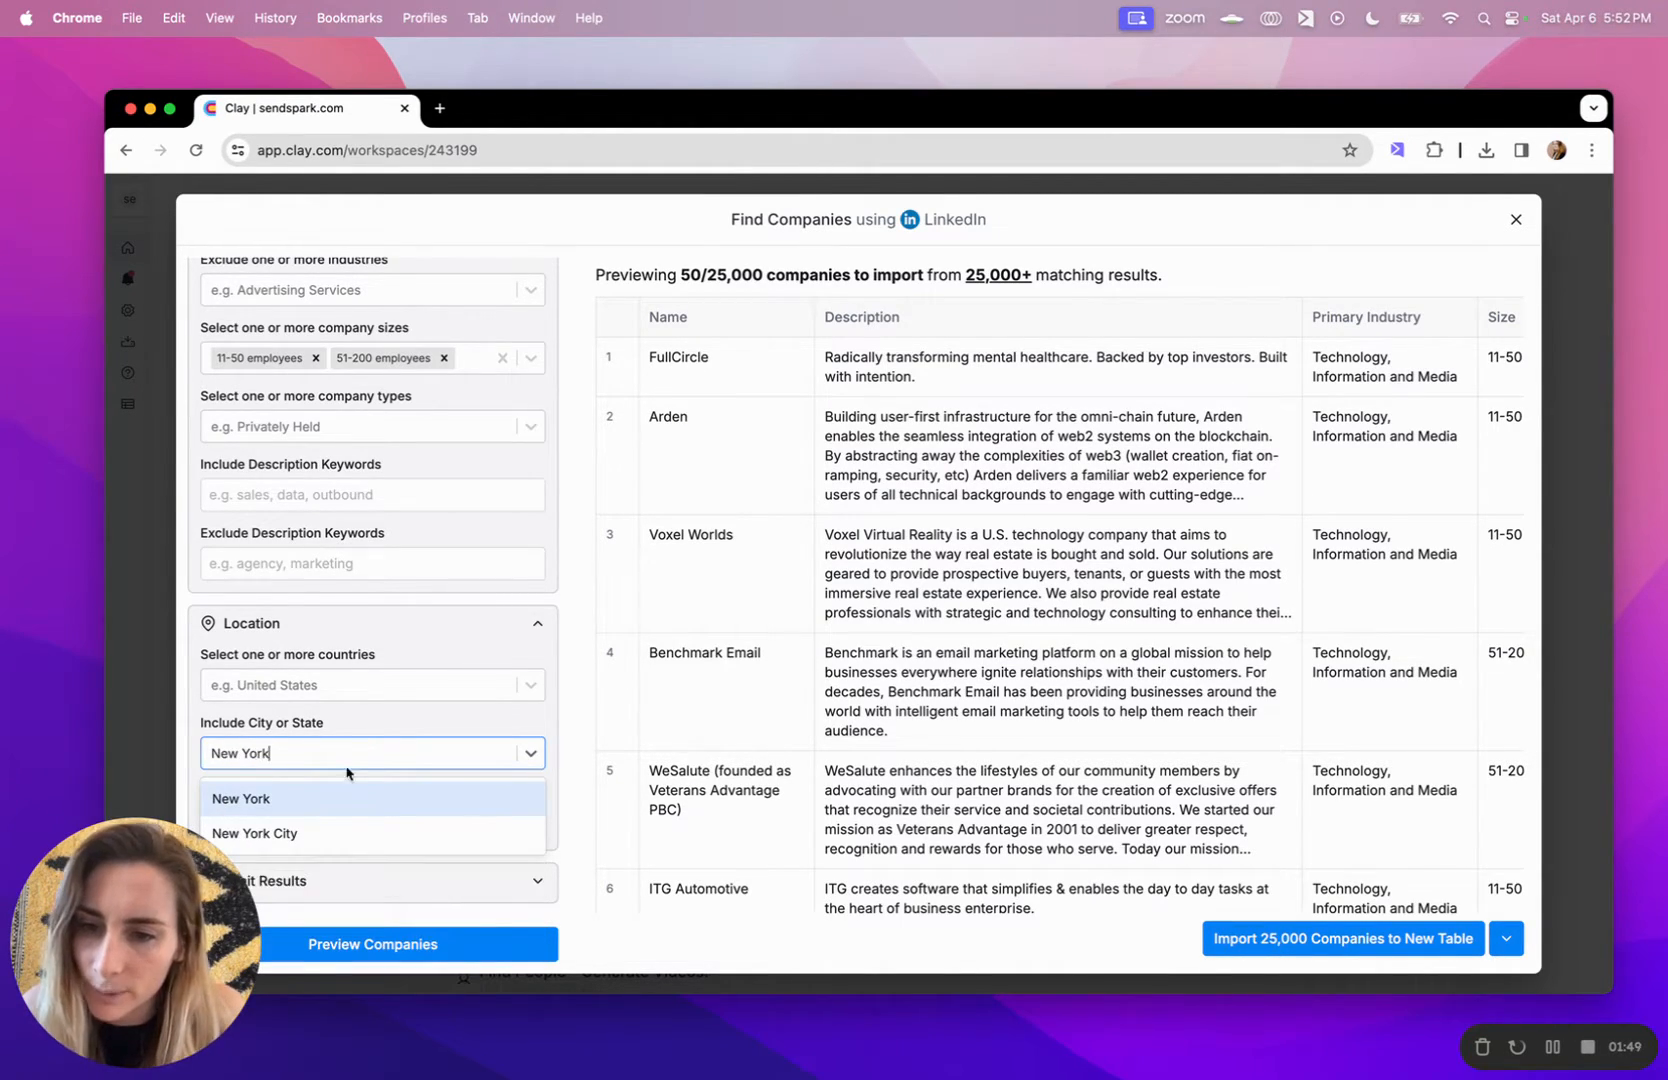
click(339, 797)
click(468, 726)
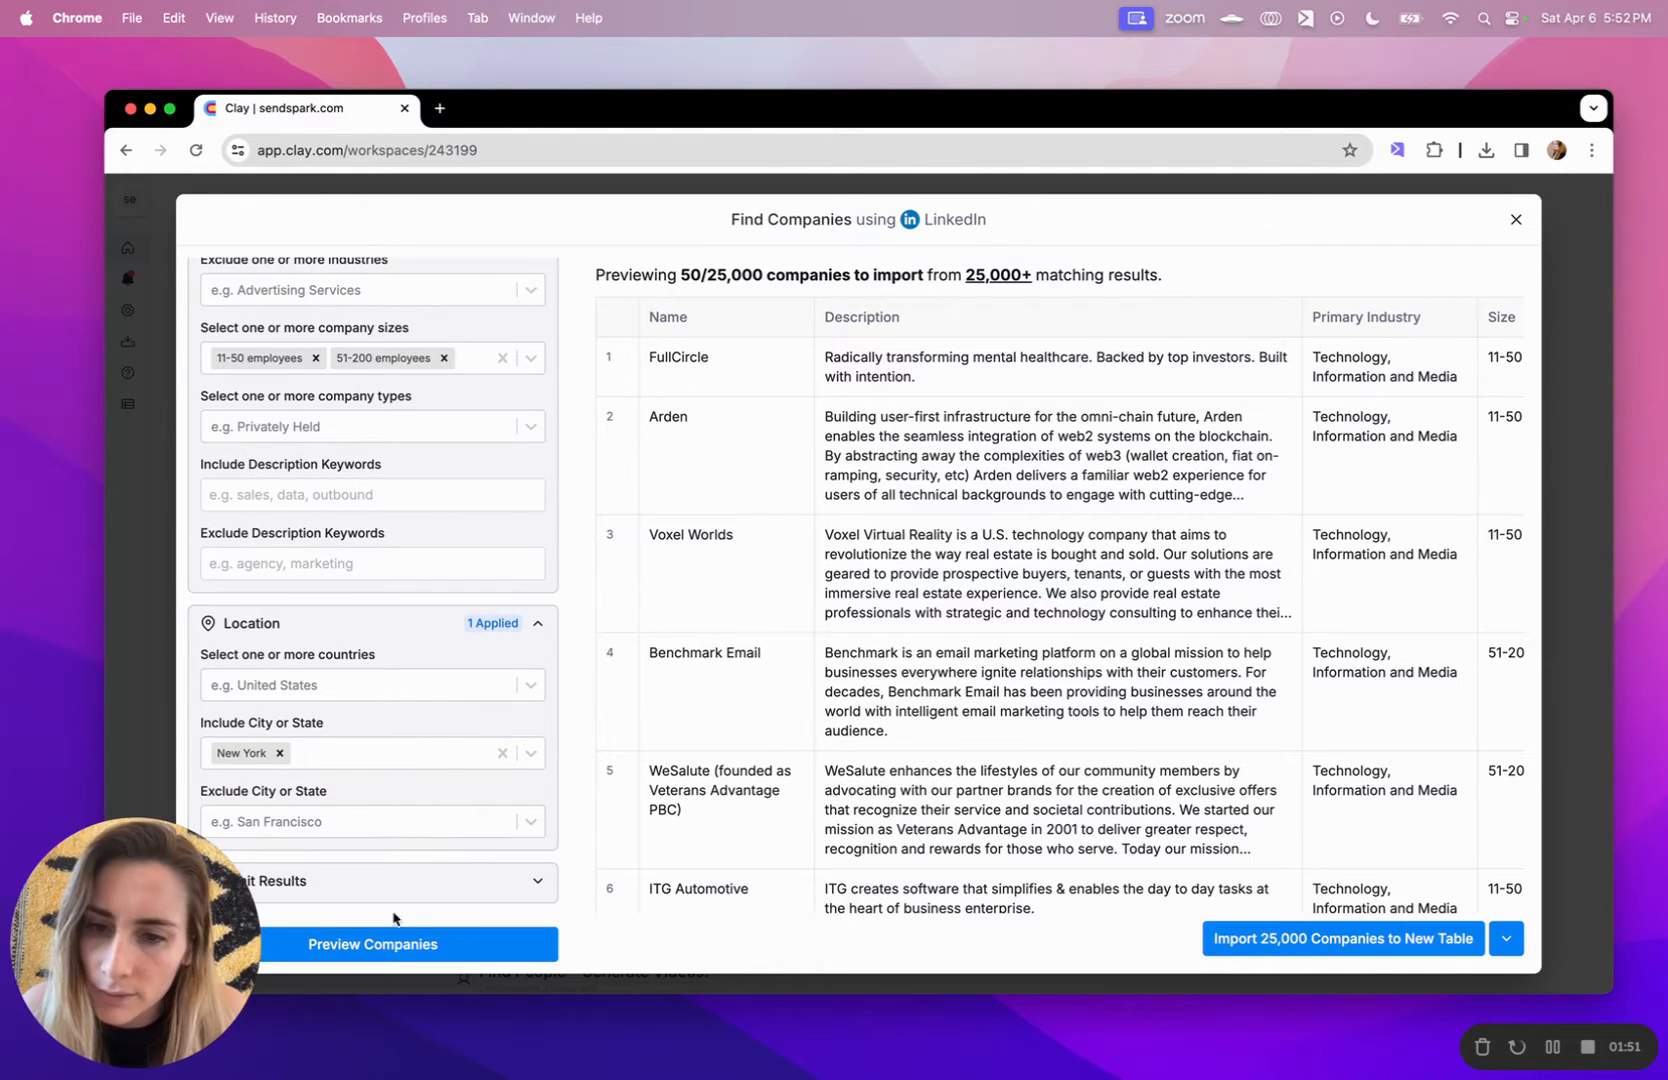
click(343, 945)
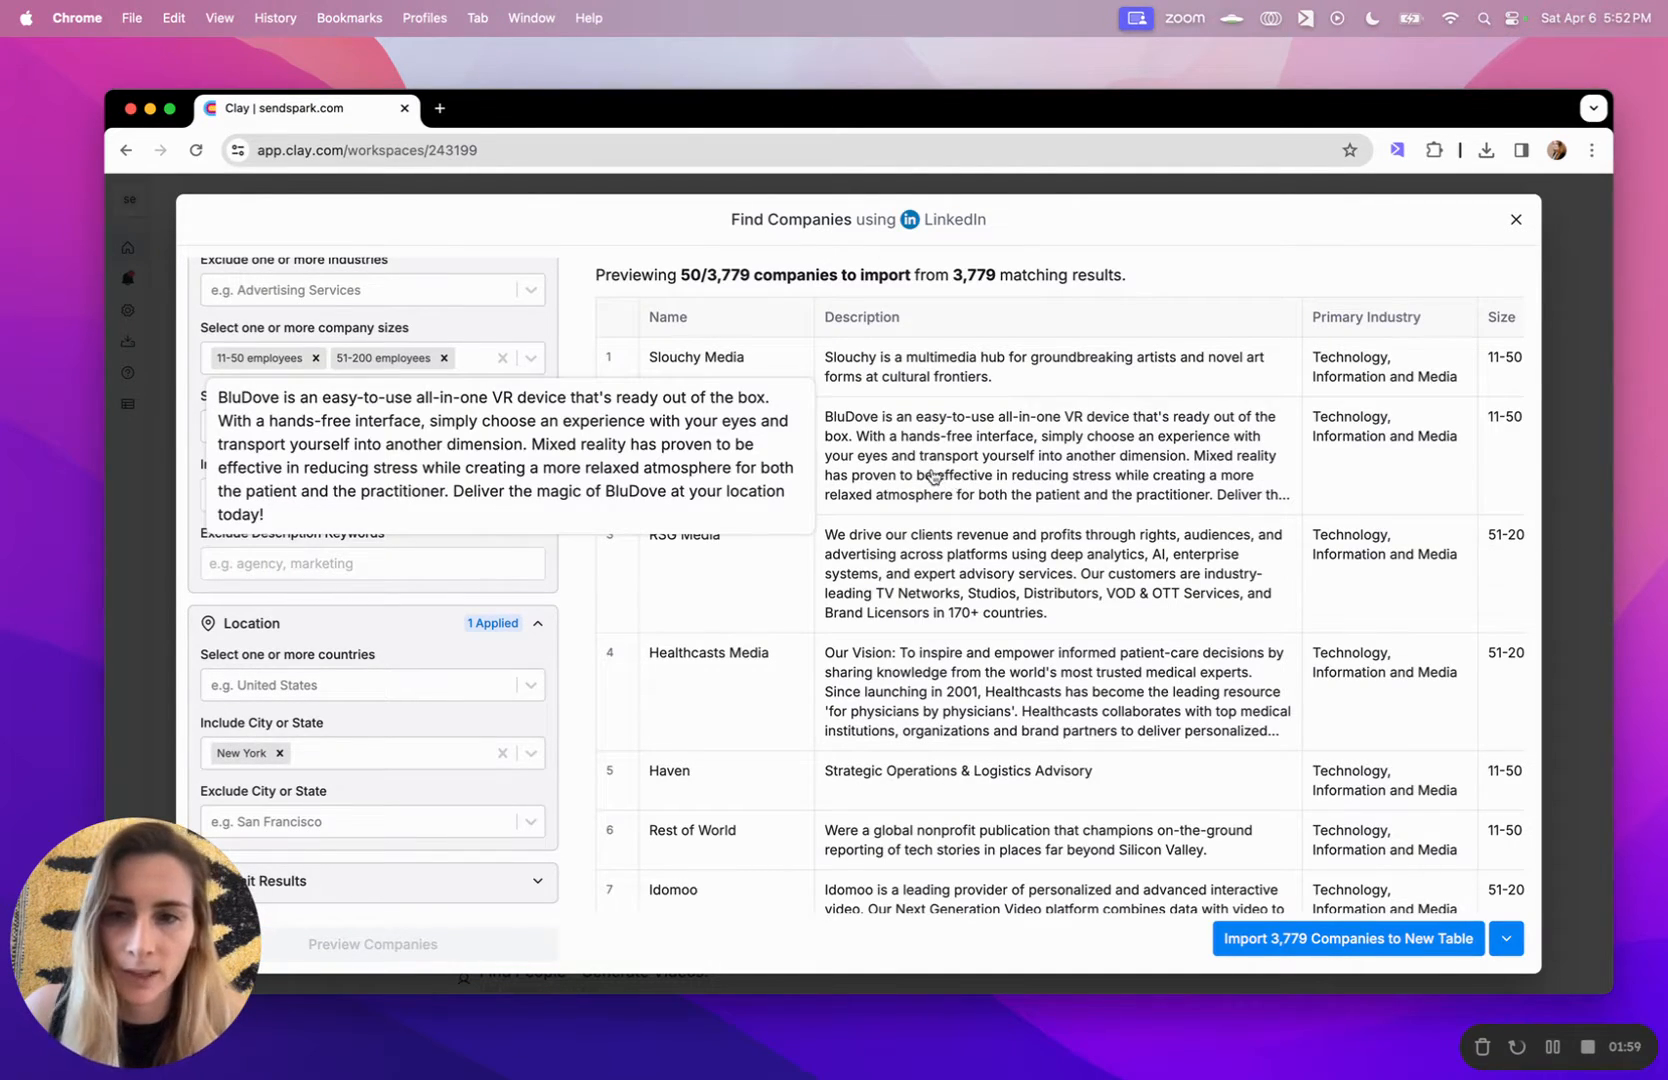
Leave the import options without importing, and narrow the previewed companies to the 51-200 employees size only.
click(1327, 955)
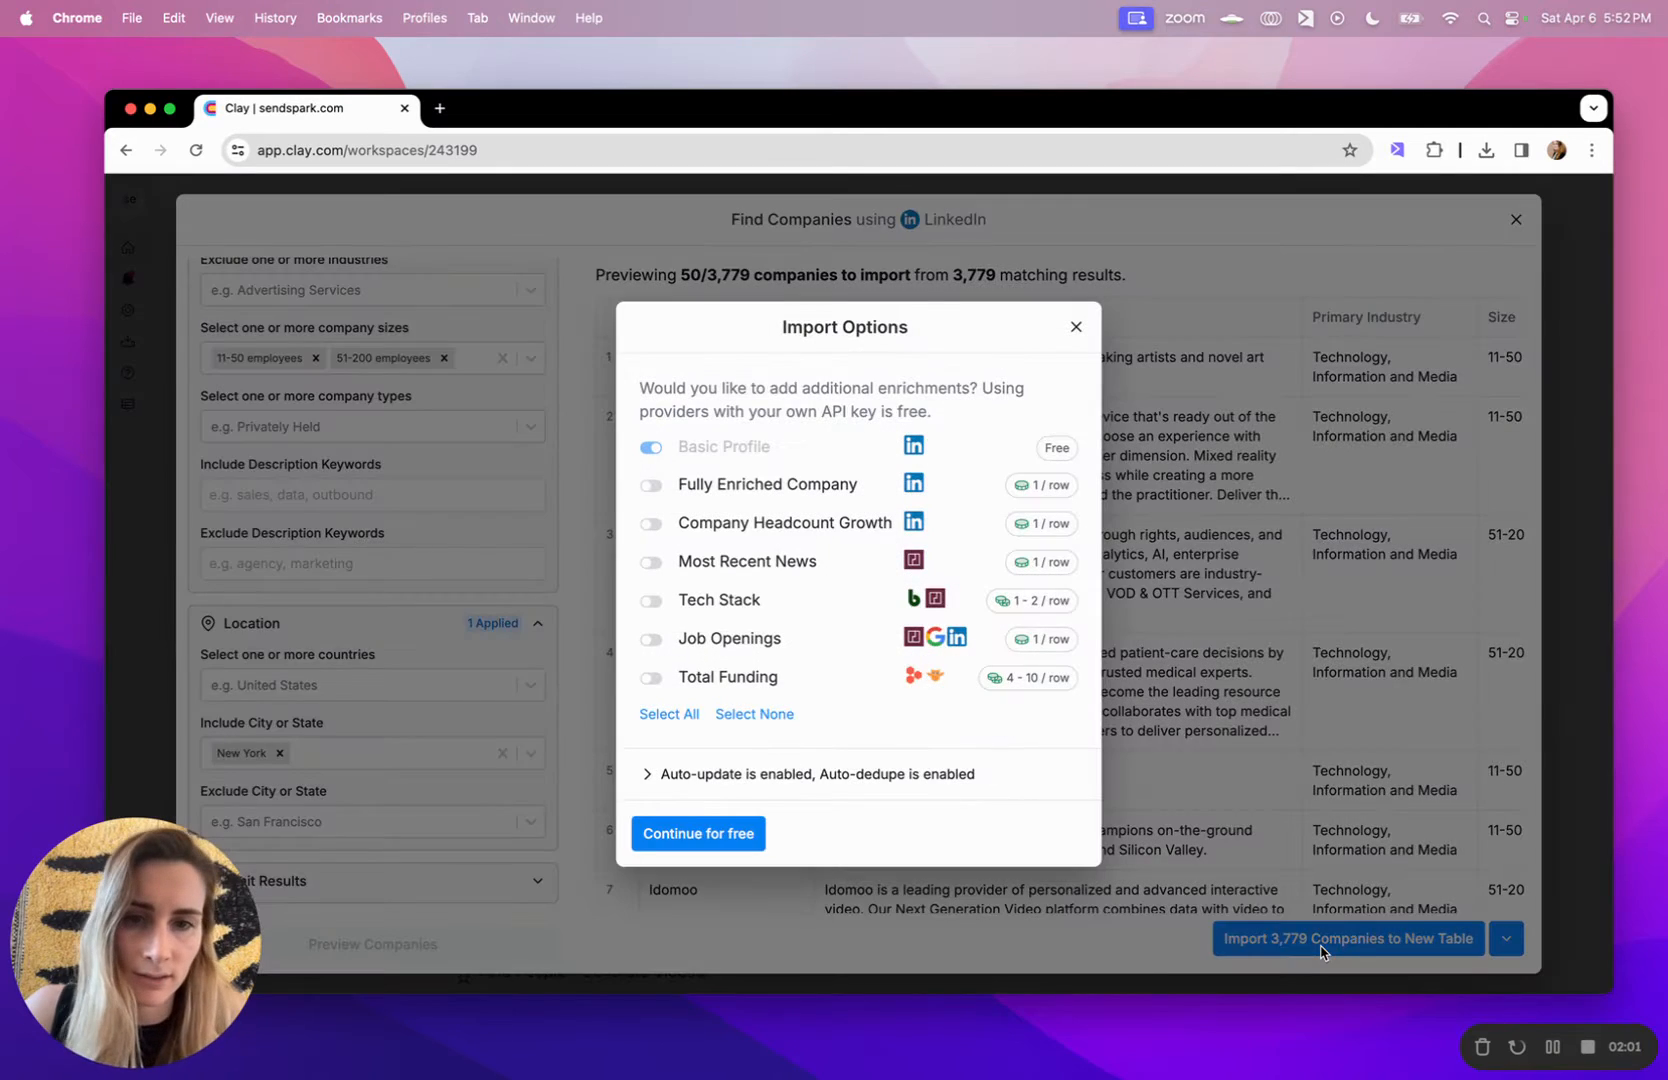
click(1076, 327)
scroll(460, 675, up, 3)
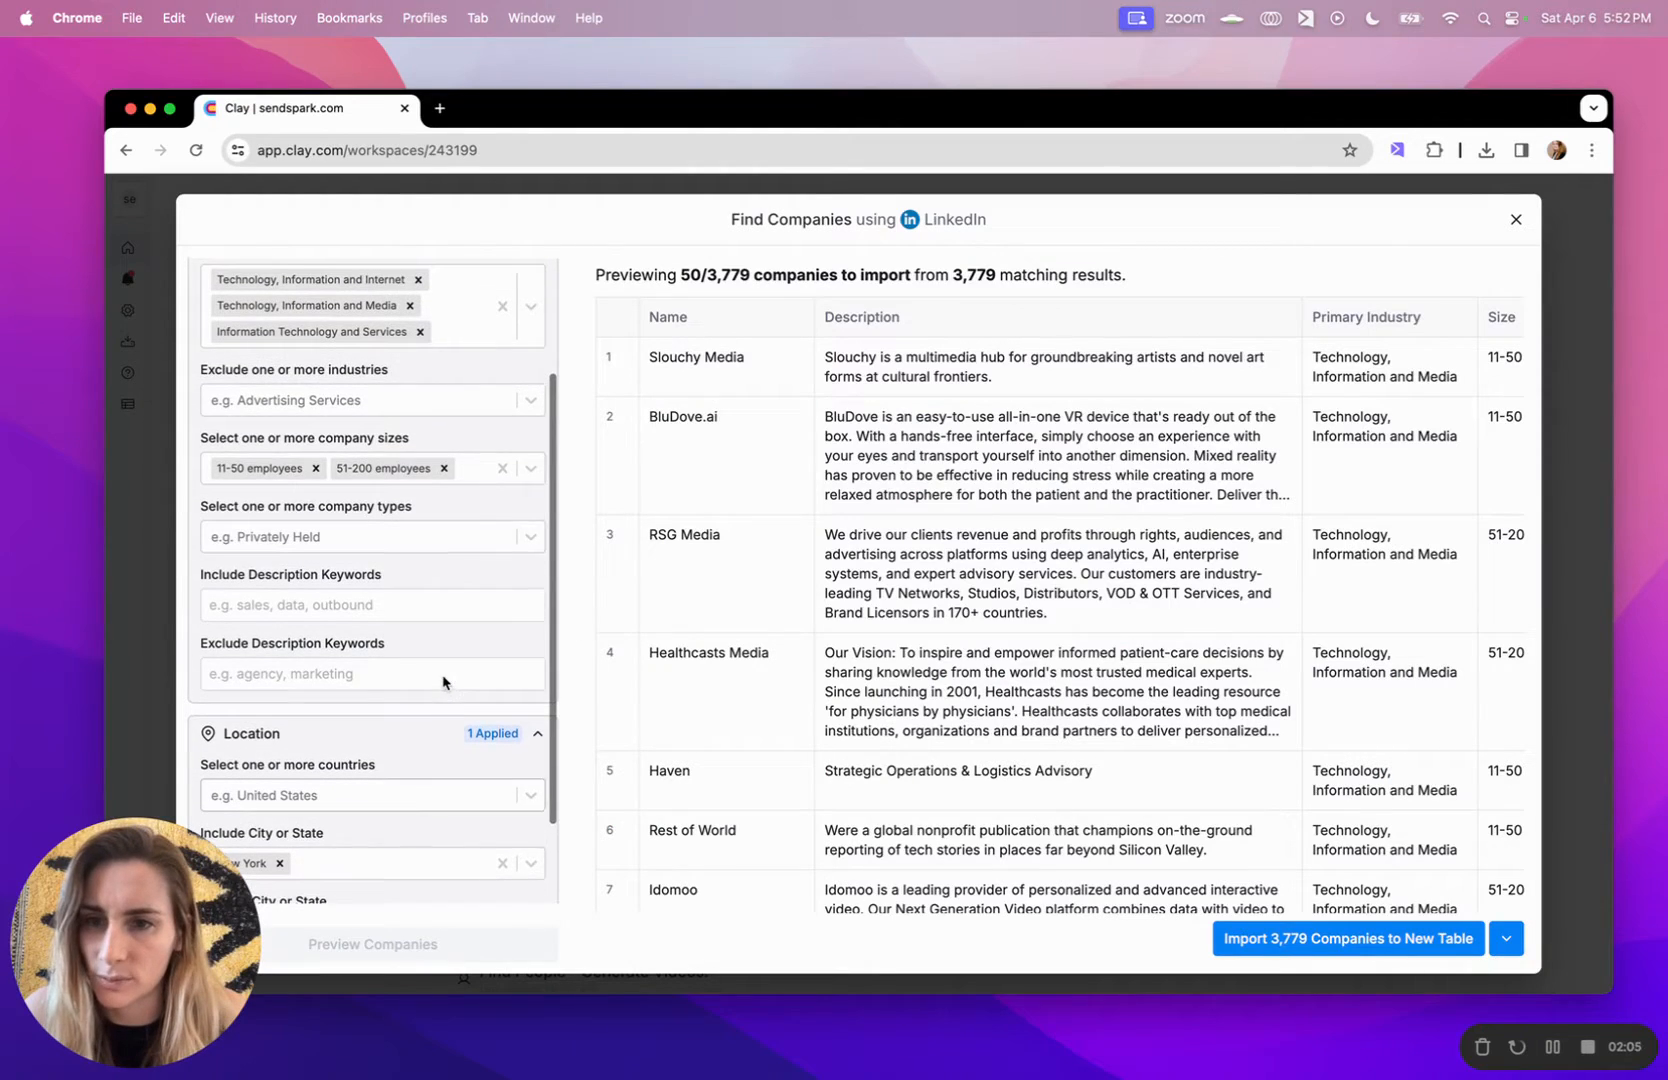
click(316, 470)
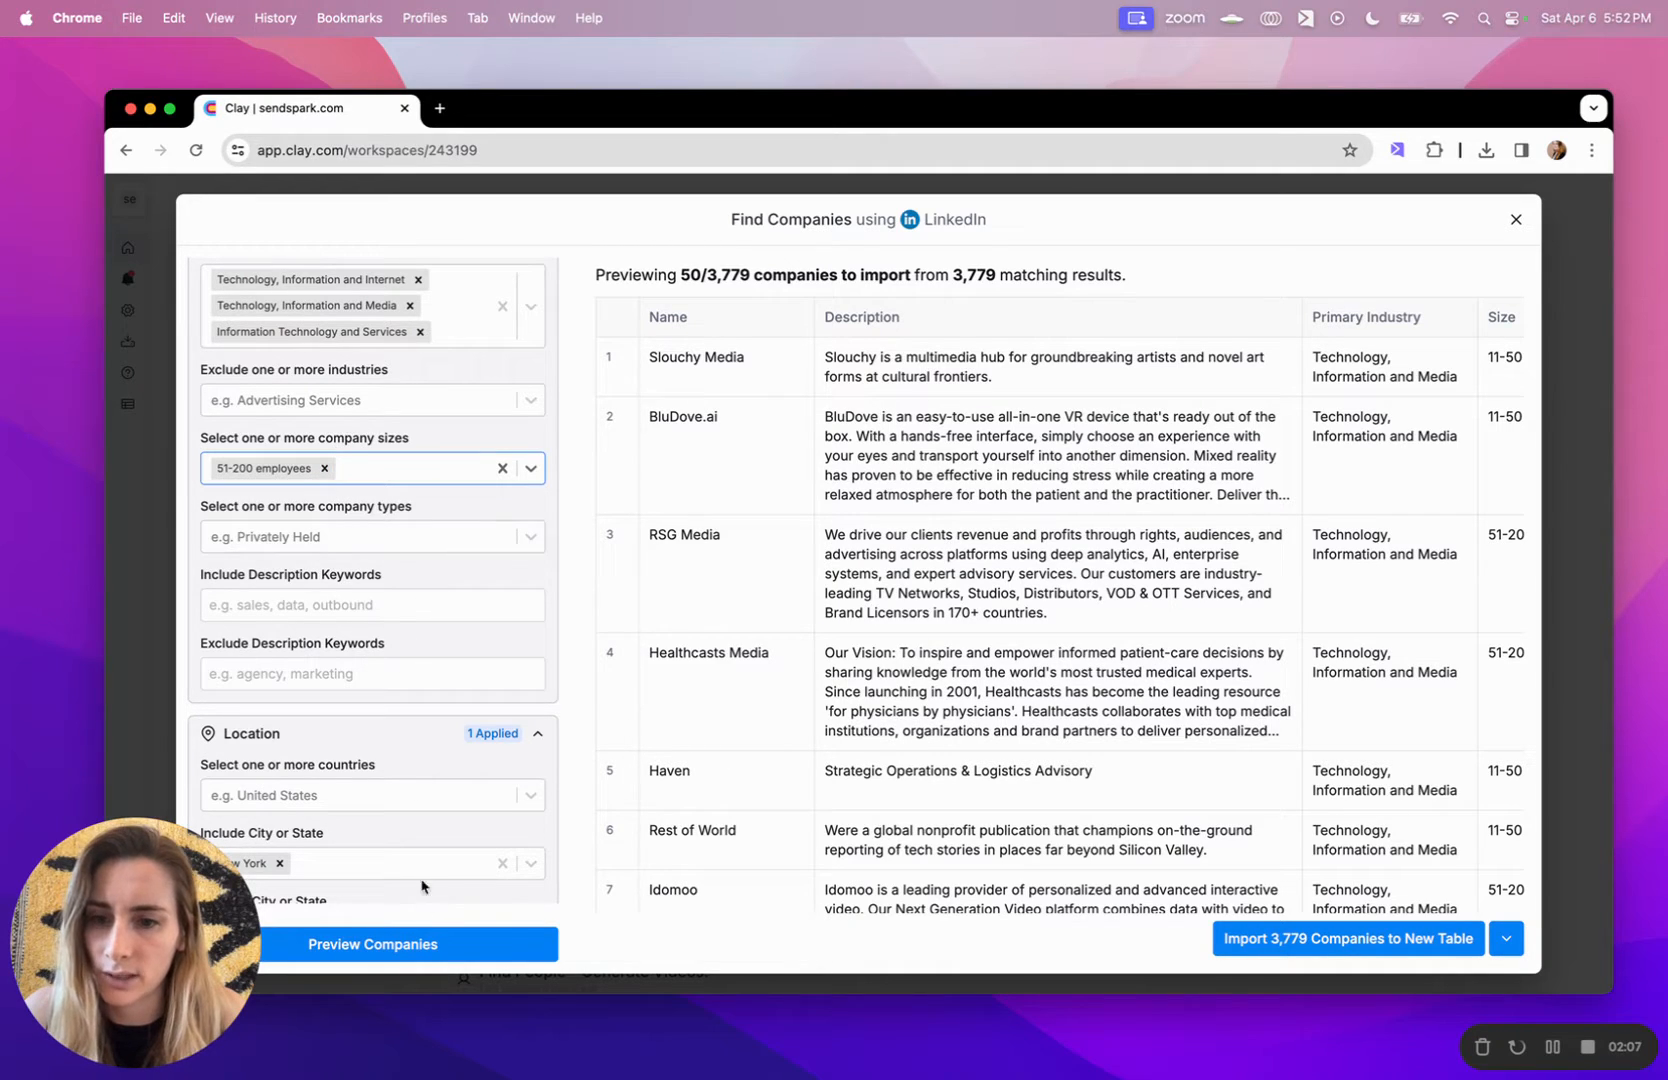
click(416, 944)
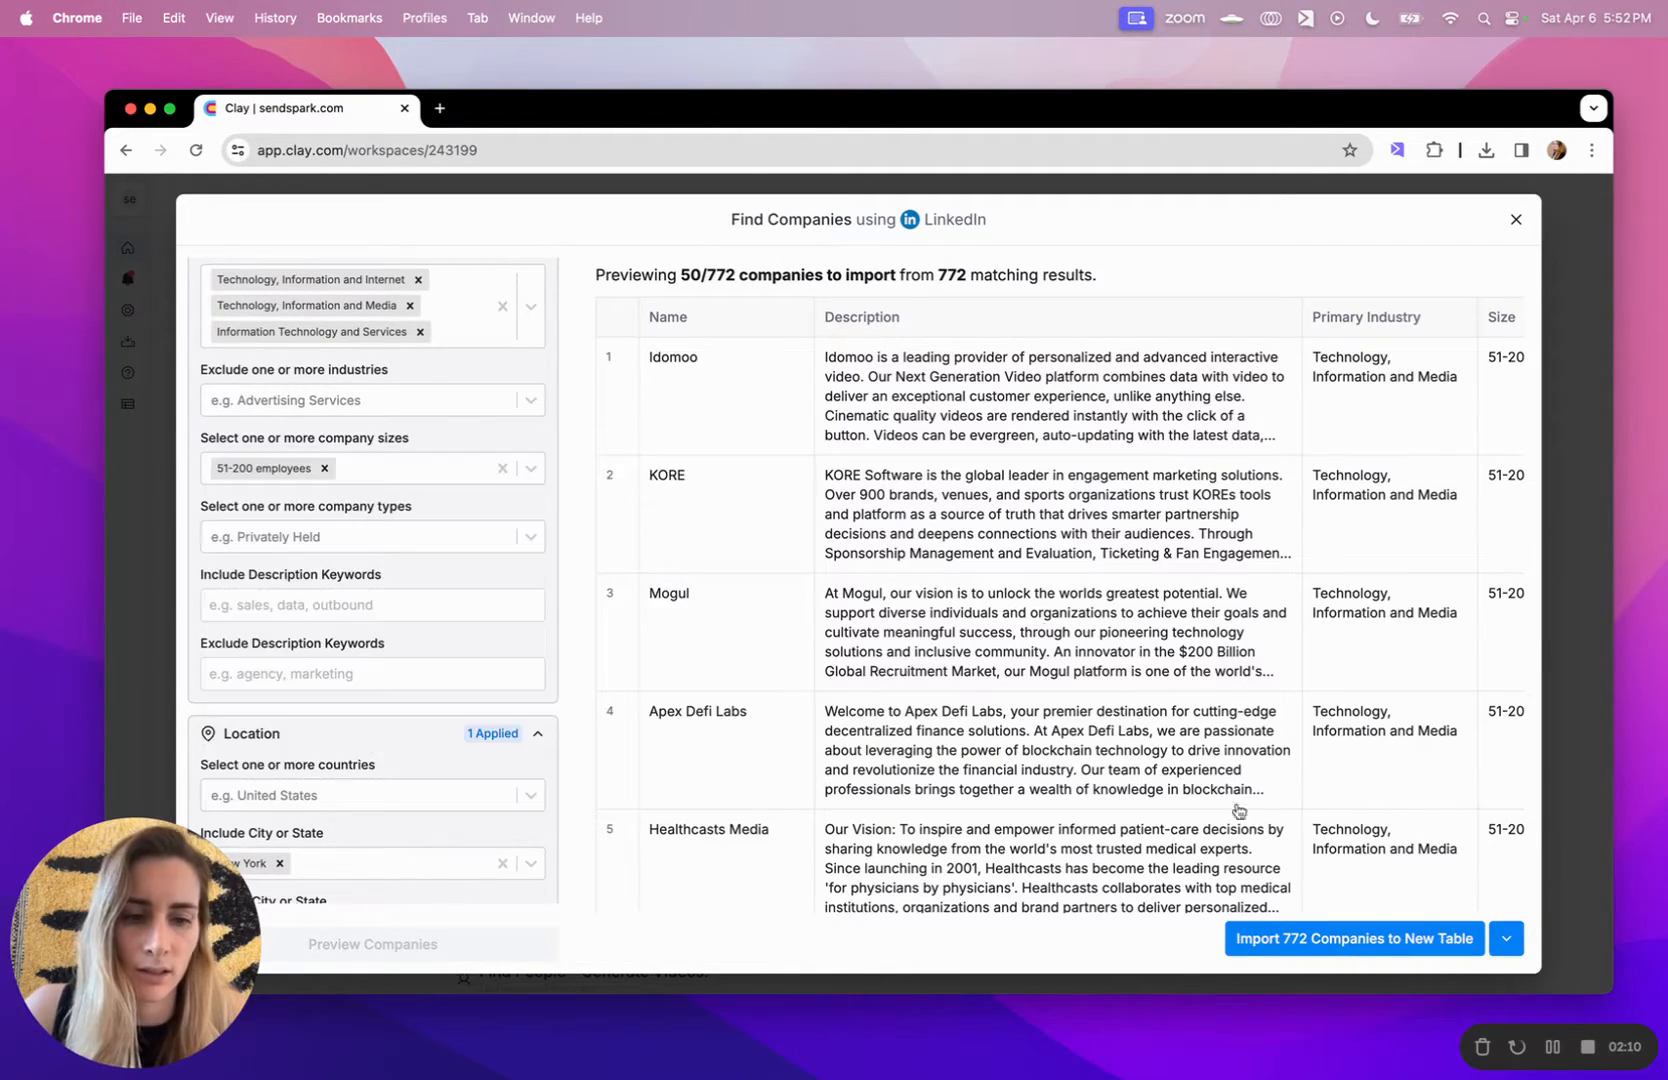
Import the previewed companies to a new table with only the free Basic Profile, and dismiss the source details.
click(1250, 938)
click(742, 834)
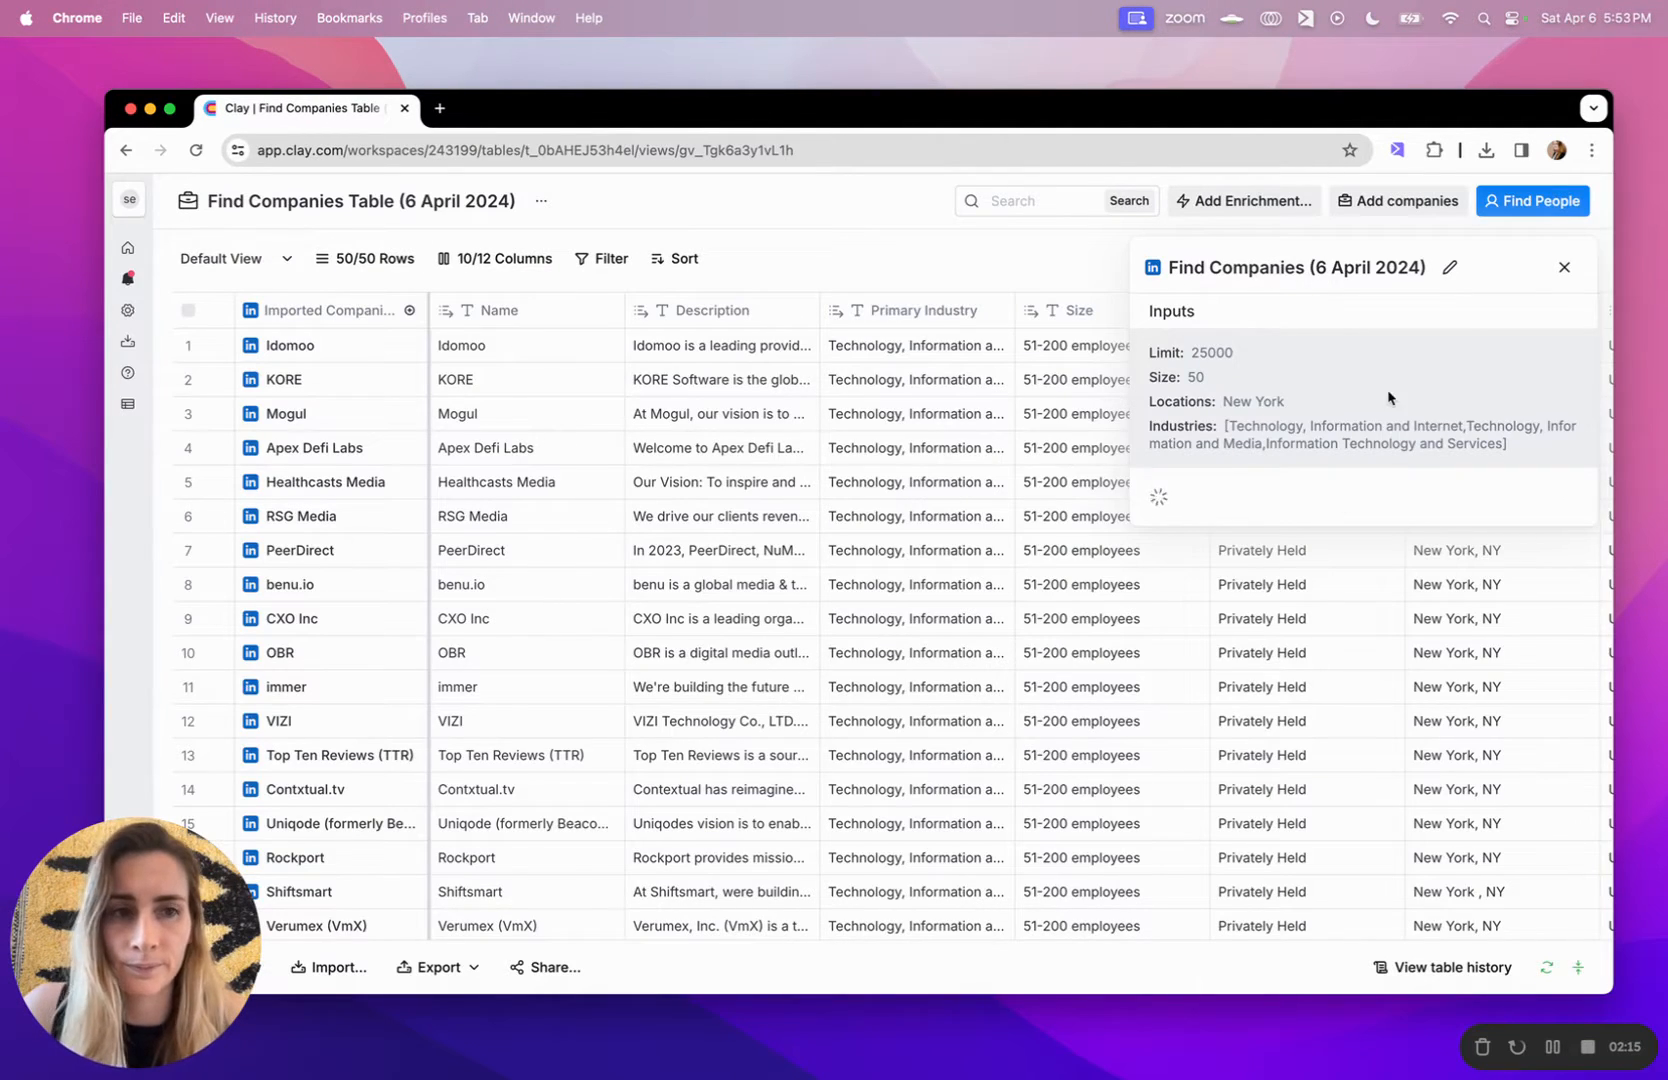
click(1565, 270)
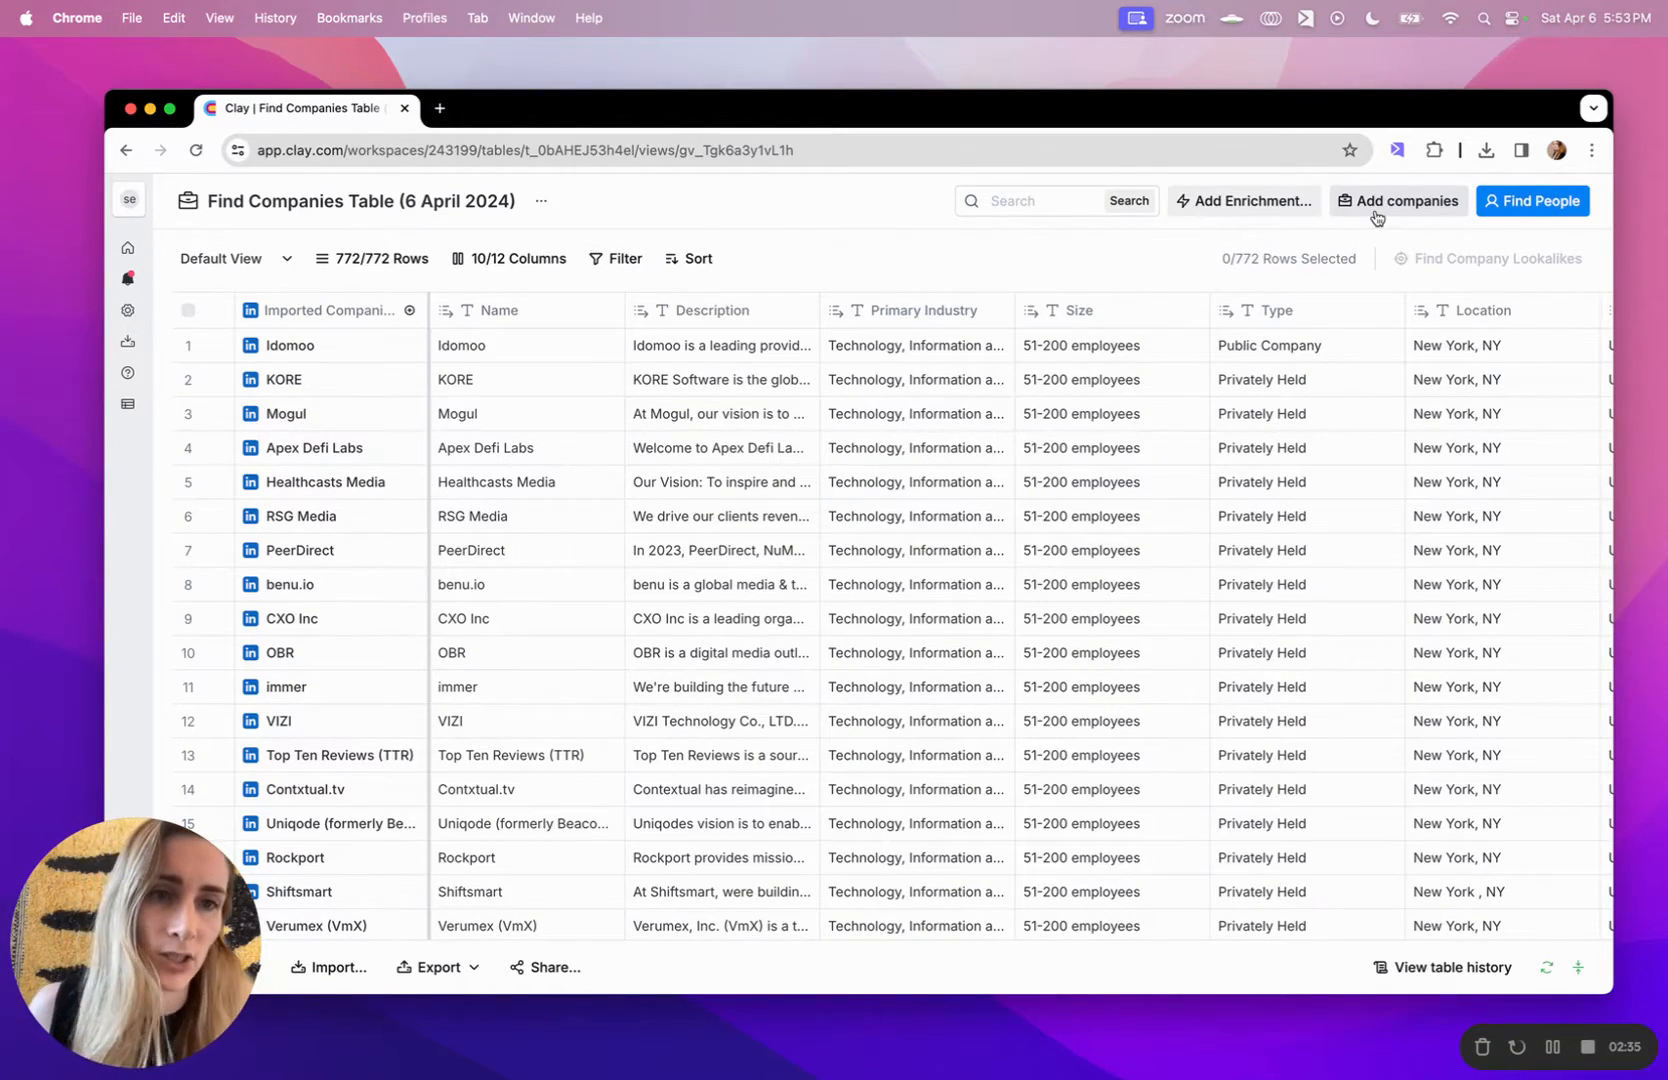
Set up a Find Job Openings enrichment filtered by the keywords business development, prospecting and outreach.
click(1284, 205)
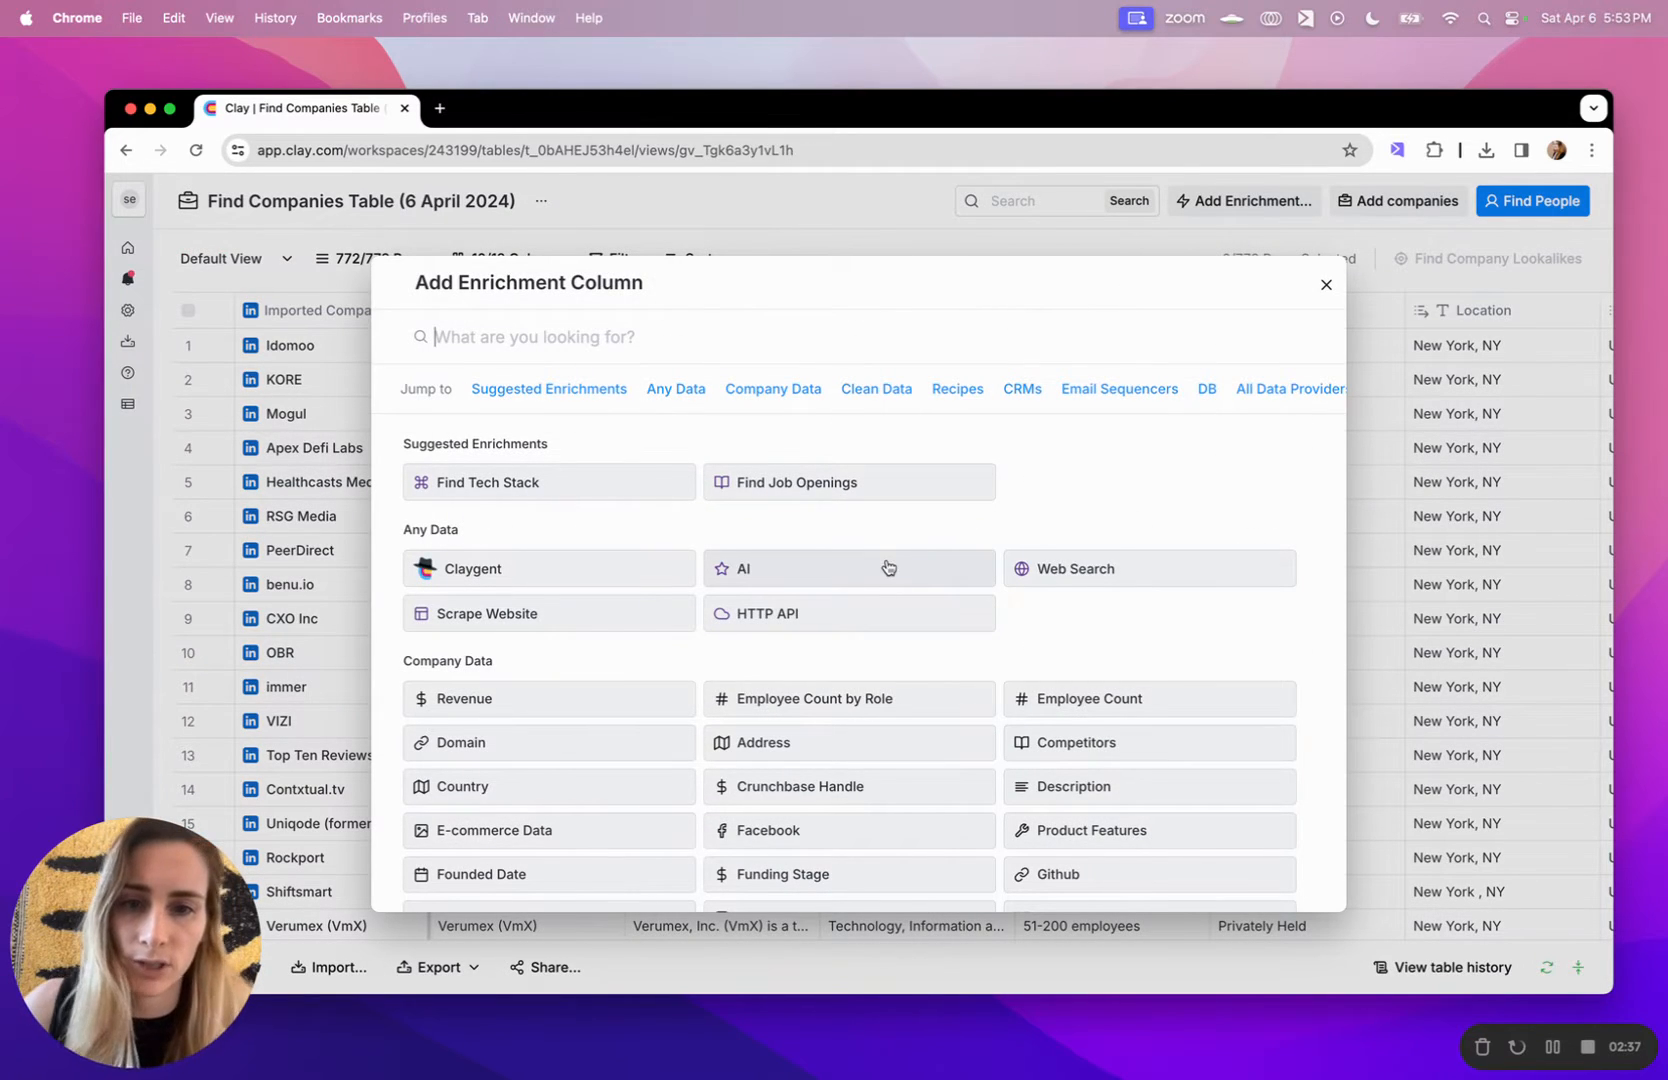
click(864, 483)
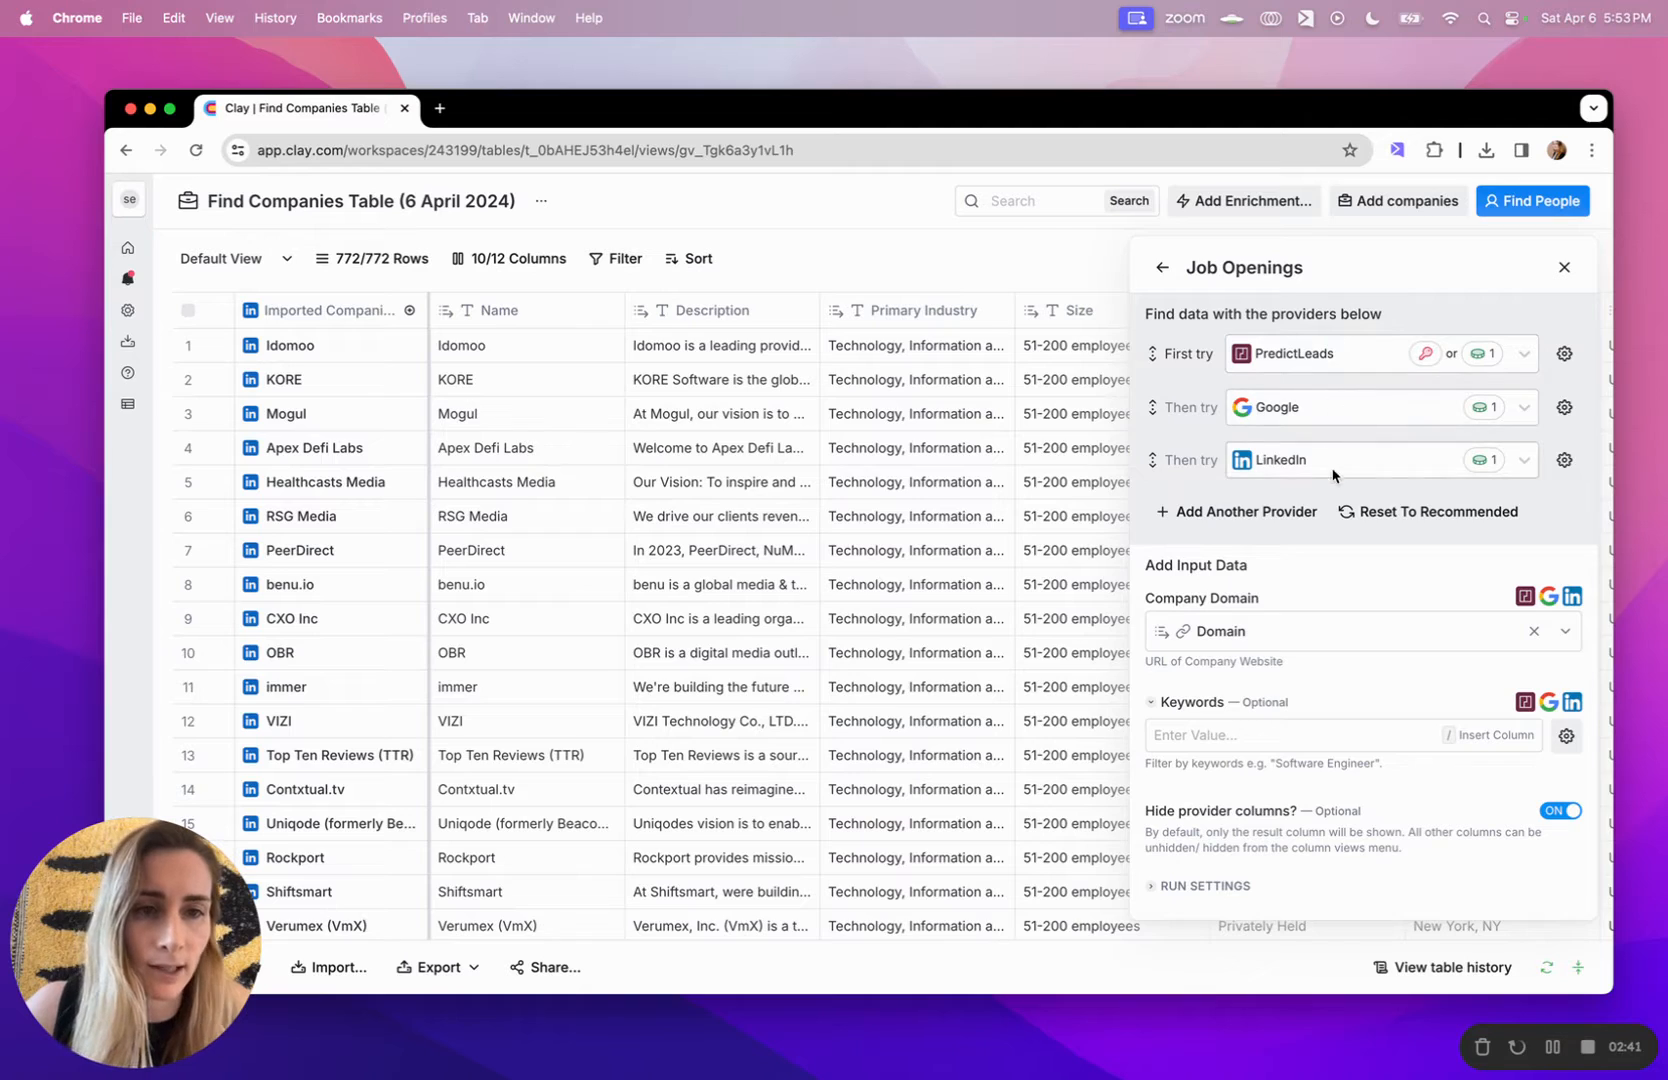
scroll(1300, 490, down, 2)
click(1222, 670)
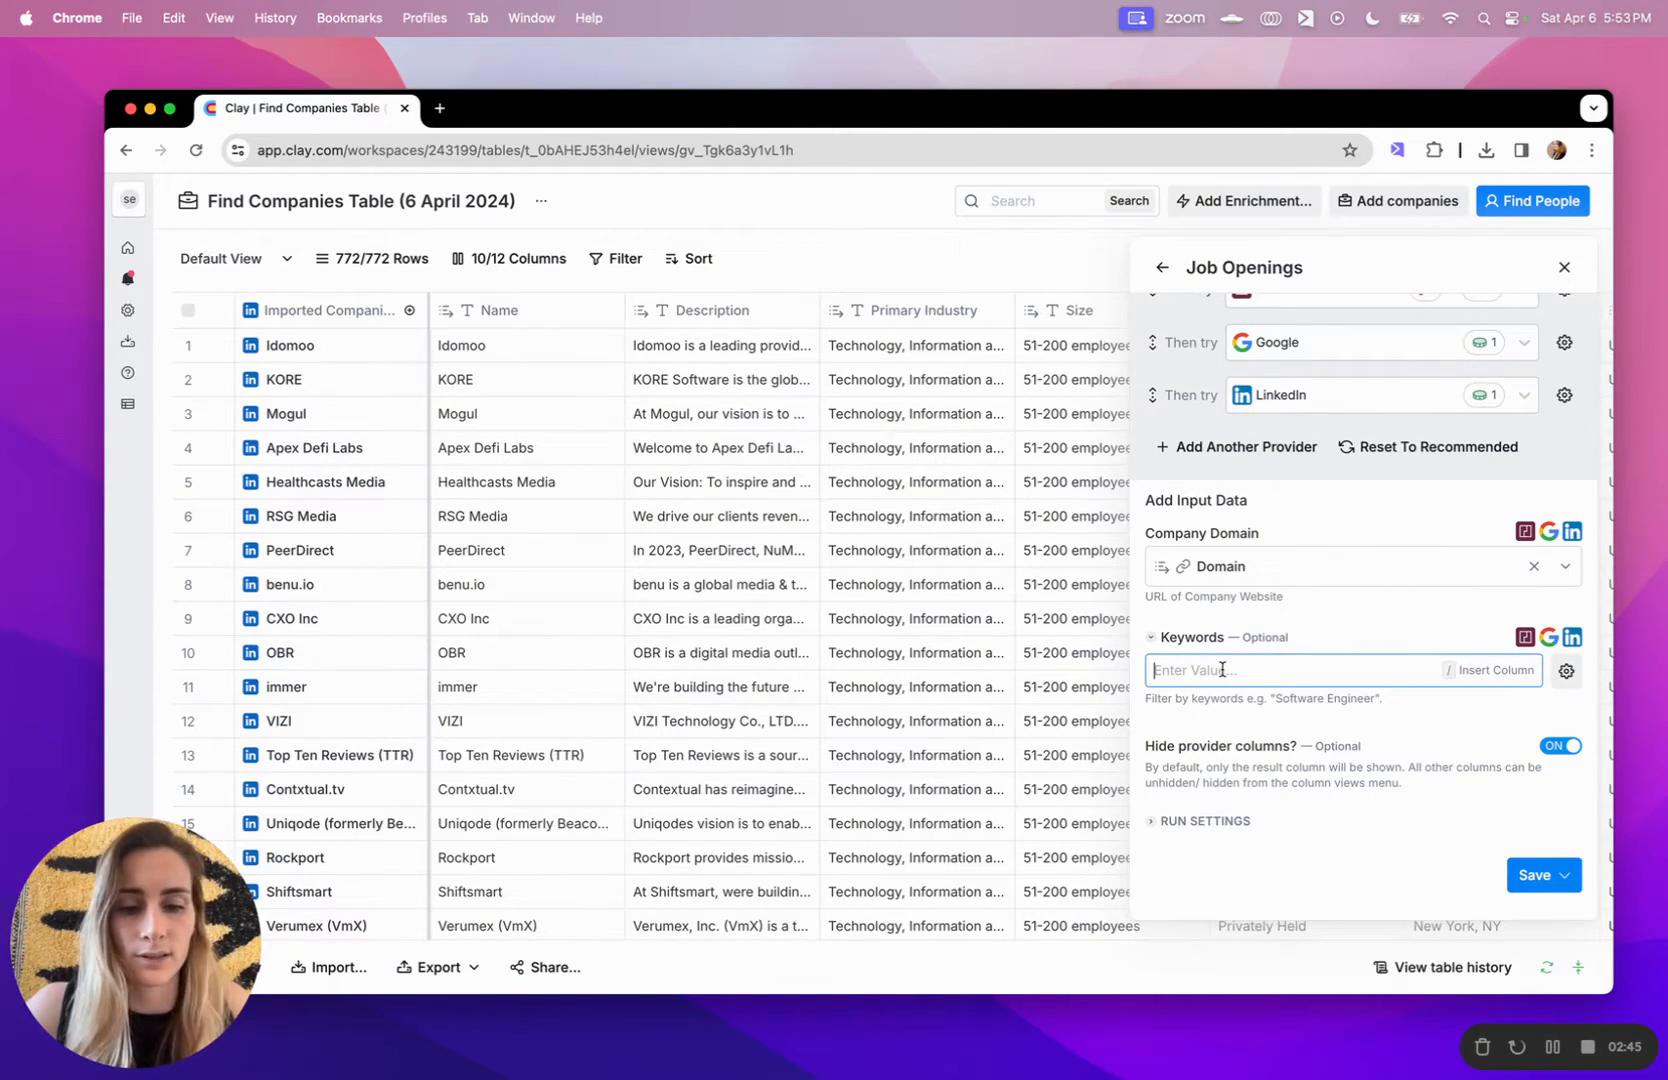
text(business development)
key(Return)
text(prospecting)
key(Return)
text(outreach)
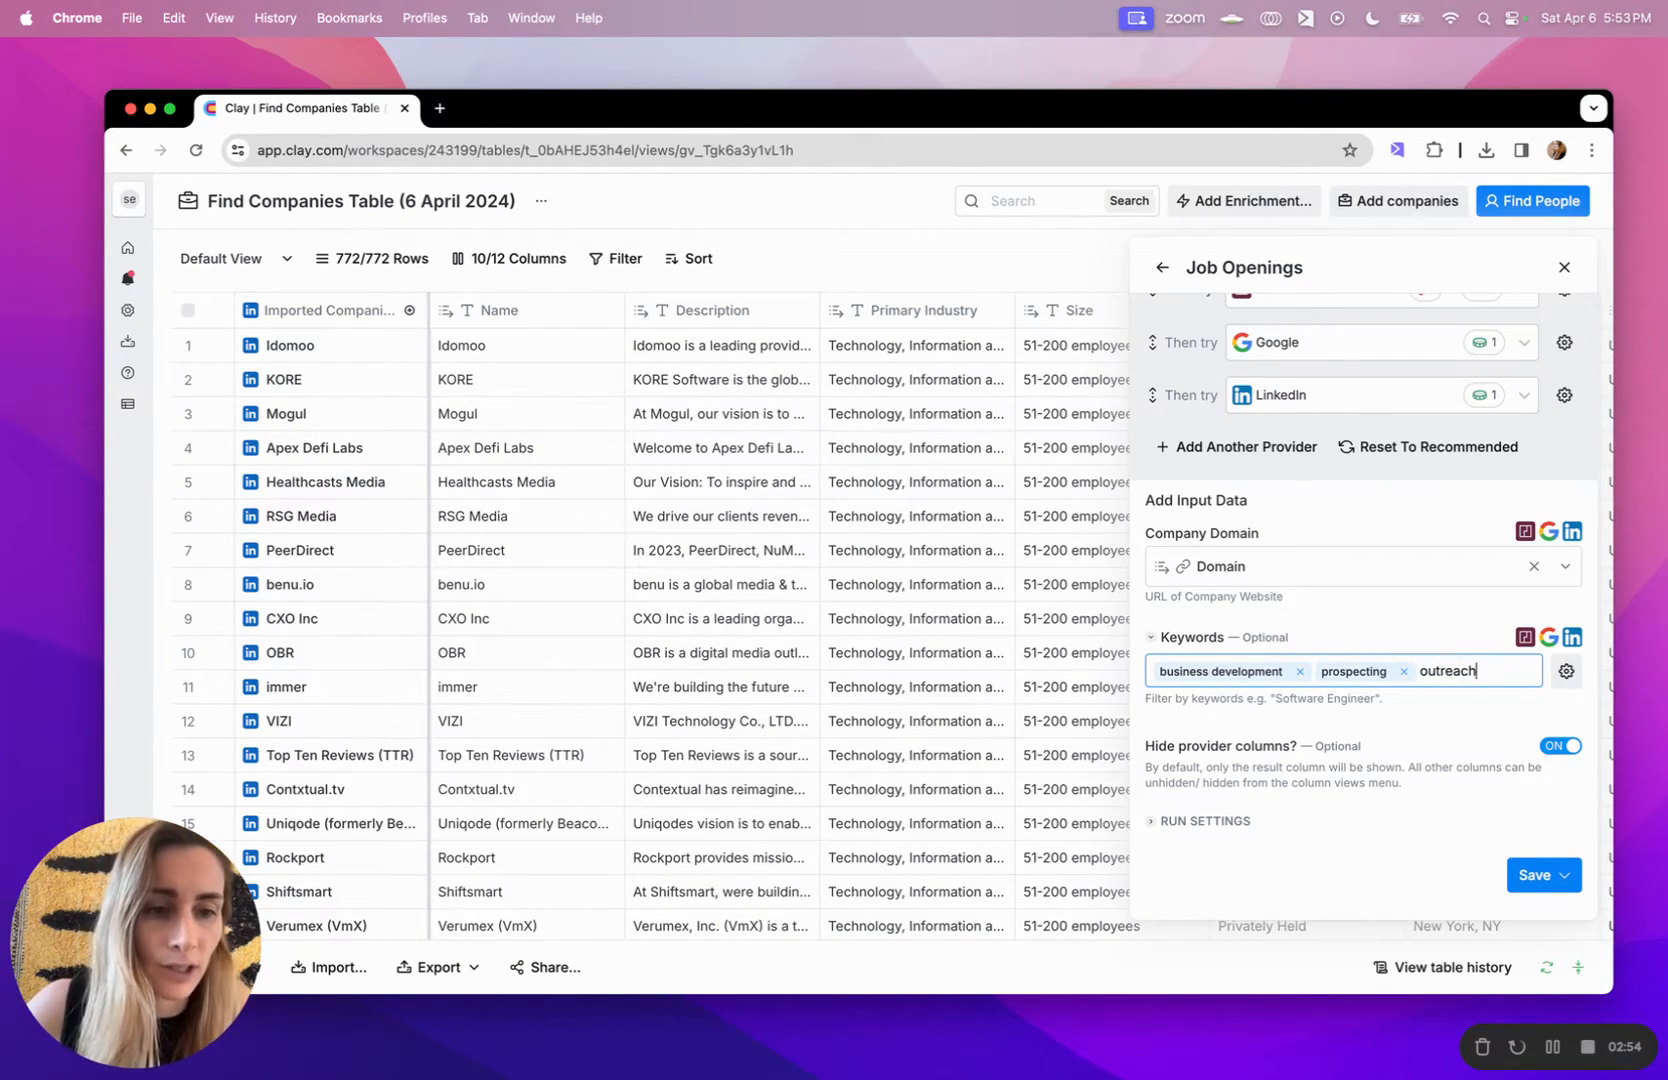
key(Return)
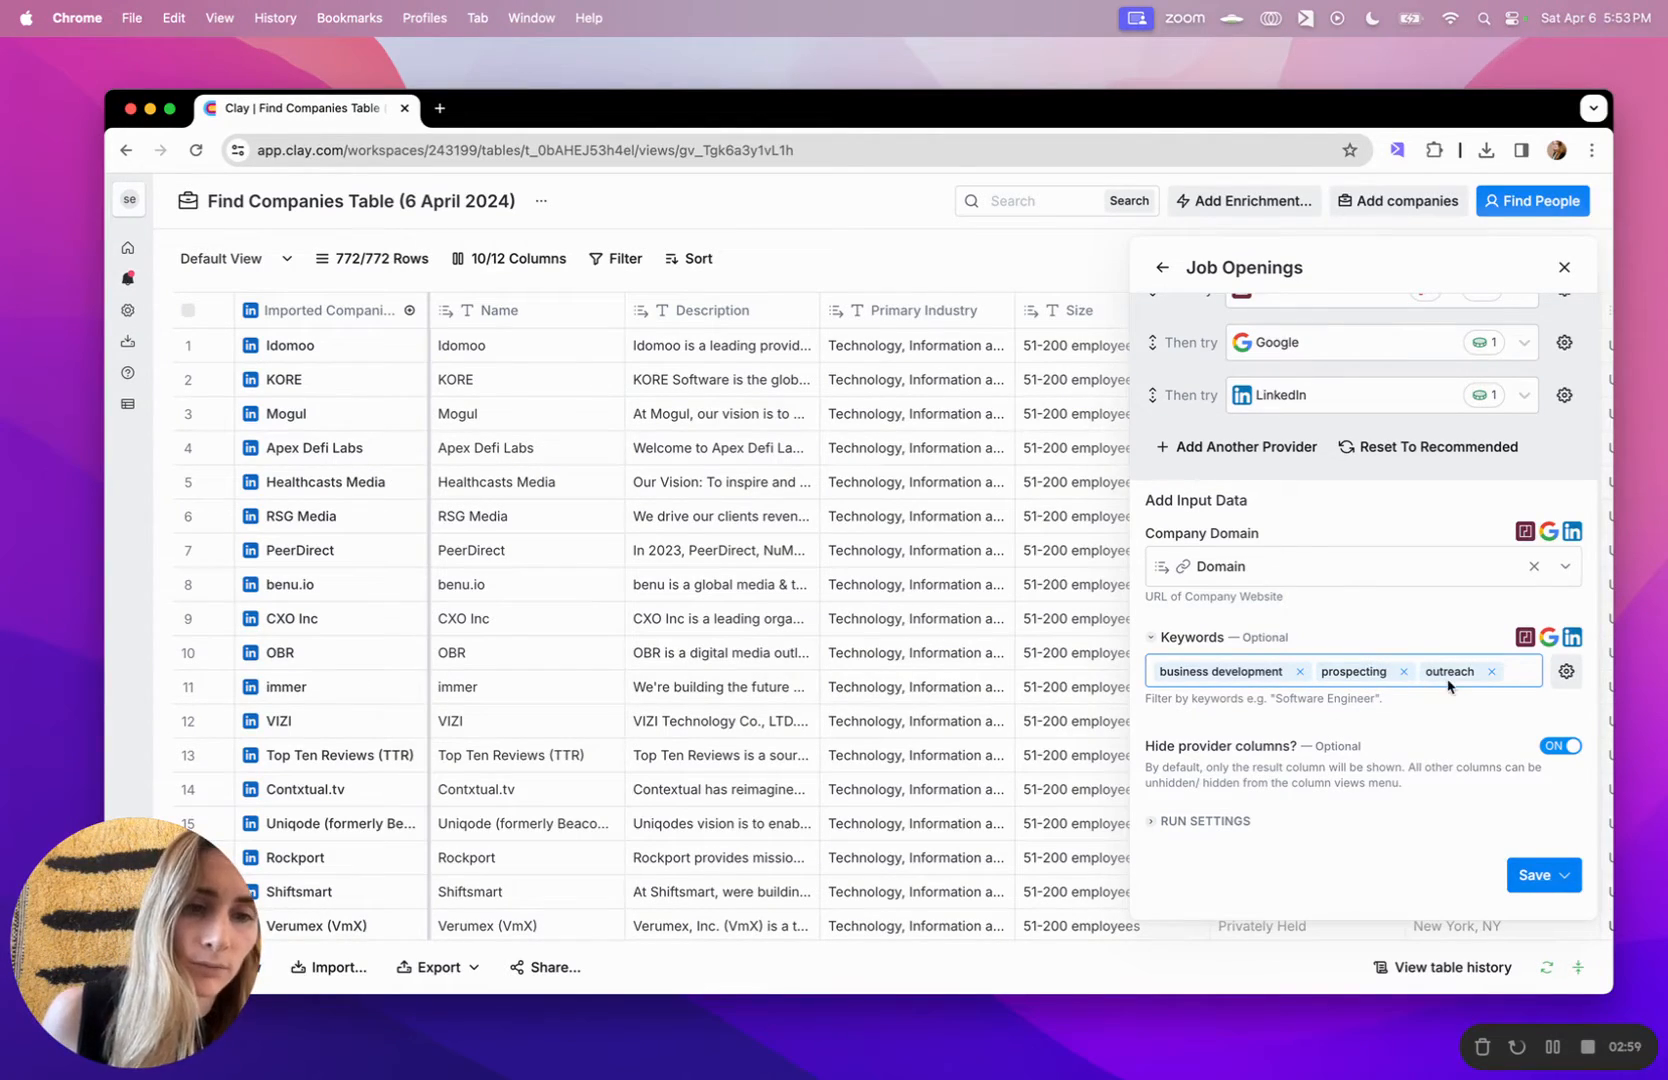
Save the Job Openings enrichment and run it on 10 rows.
click(1527, 884)
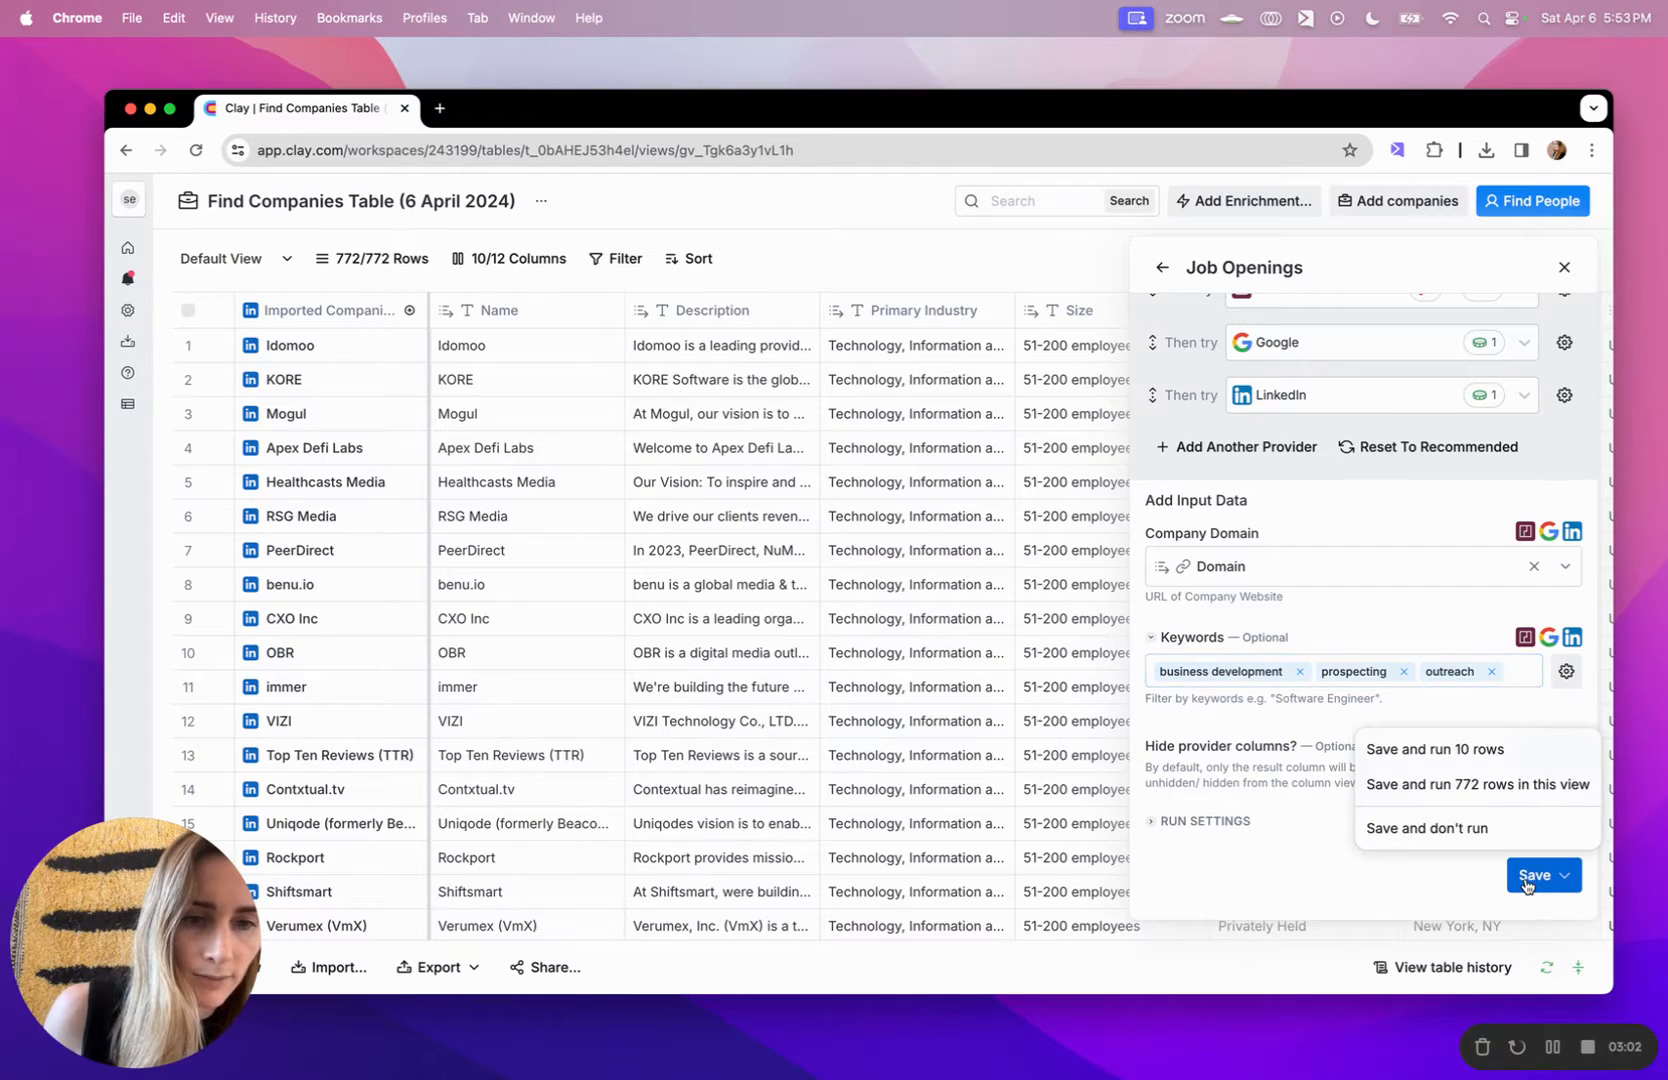
click(1519, 749)
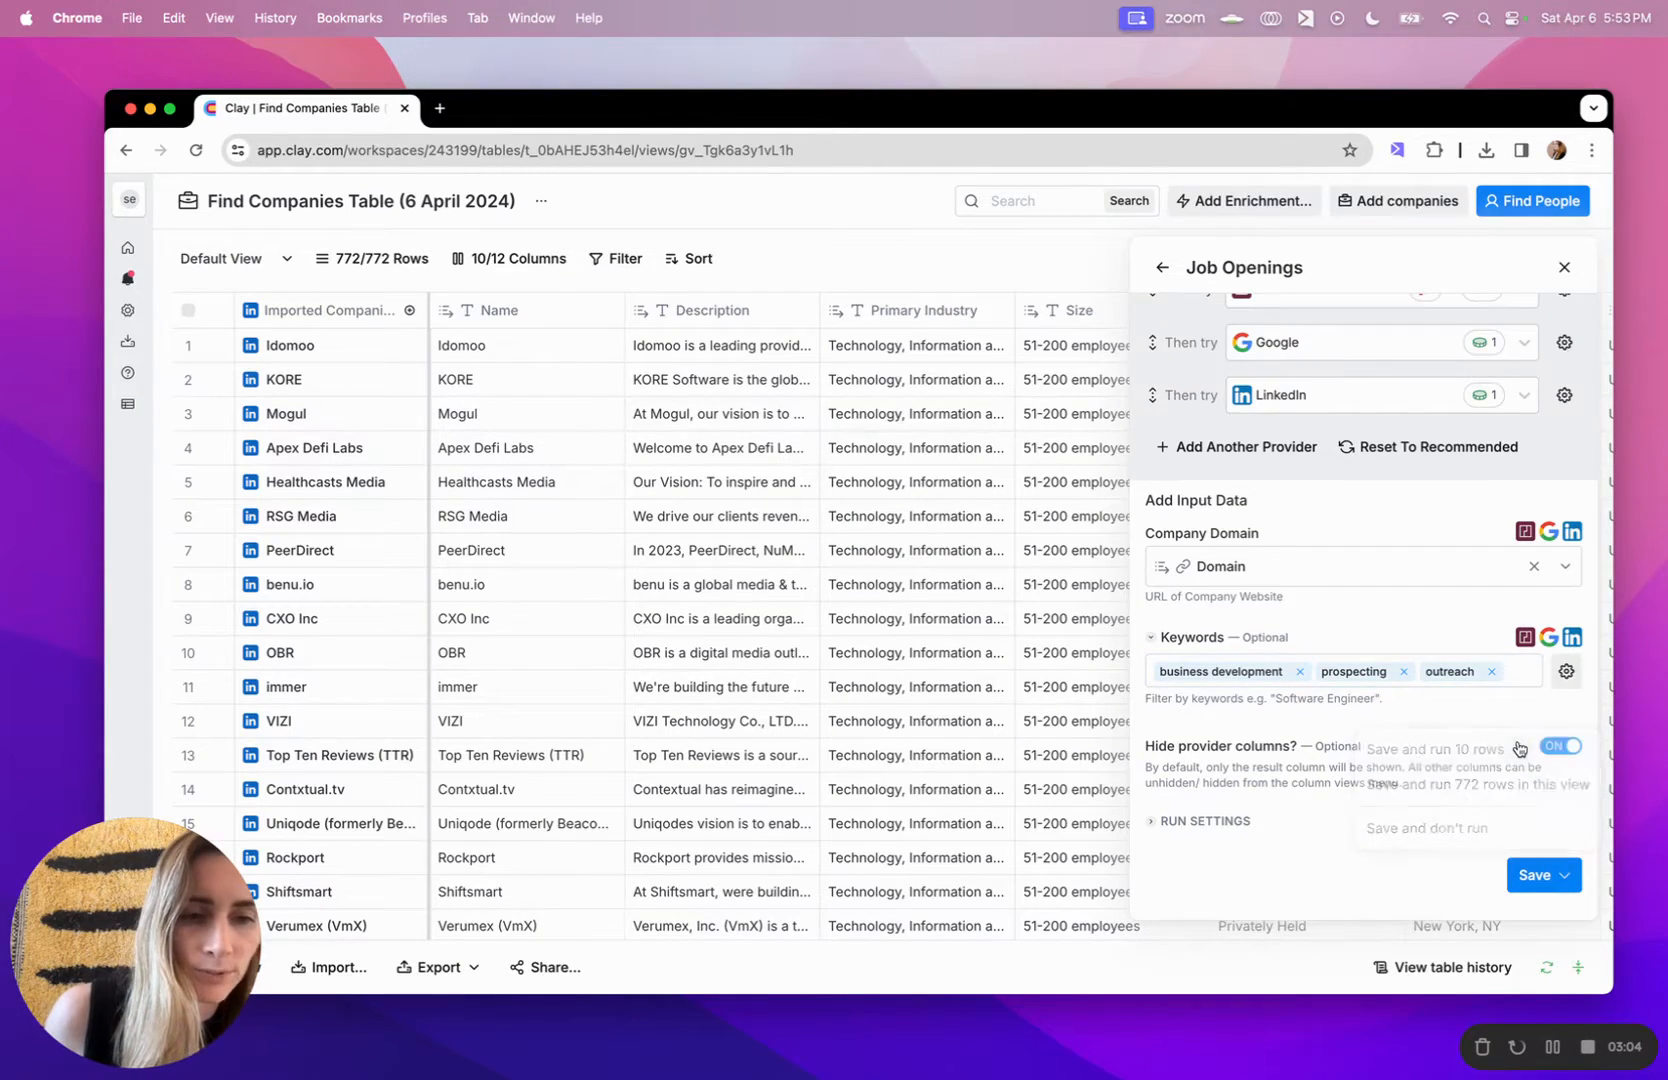
click(1536, 876)
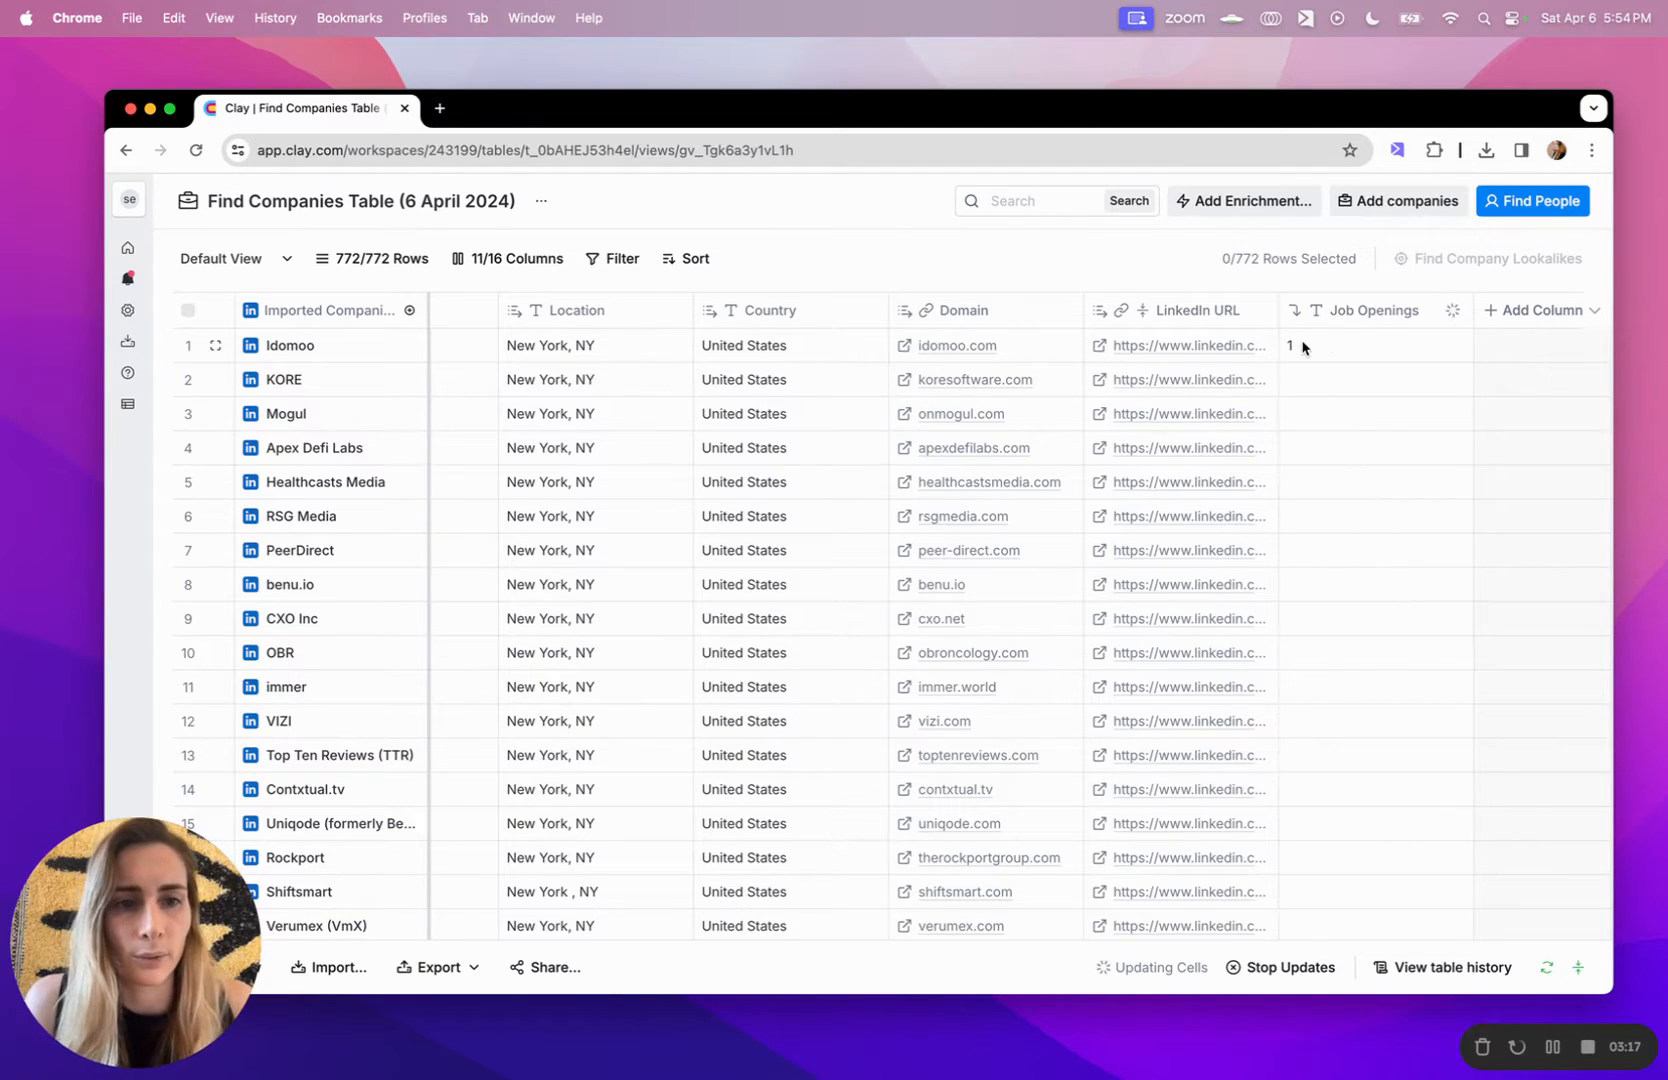
Run the Job Openings column on all rows that haven't run or have errors.
click(1373, 318)
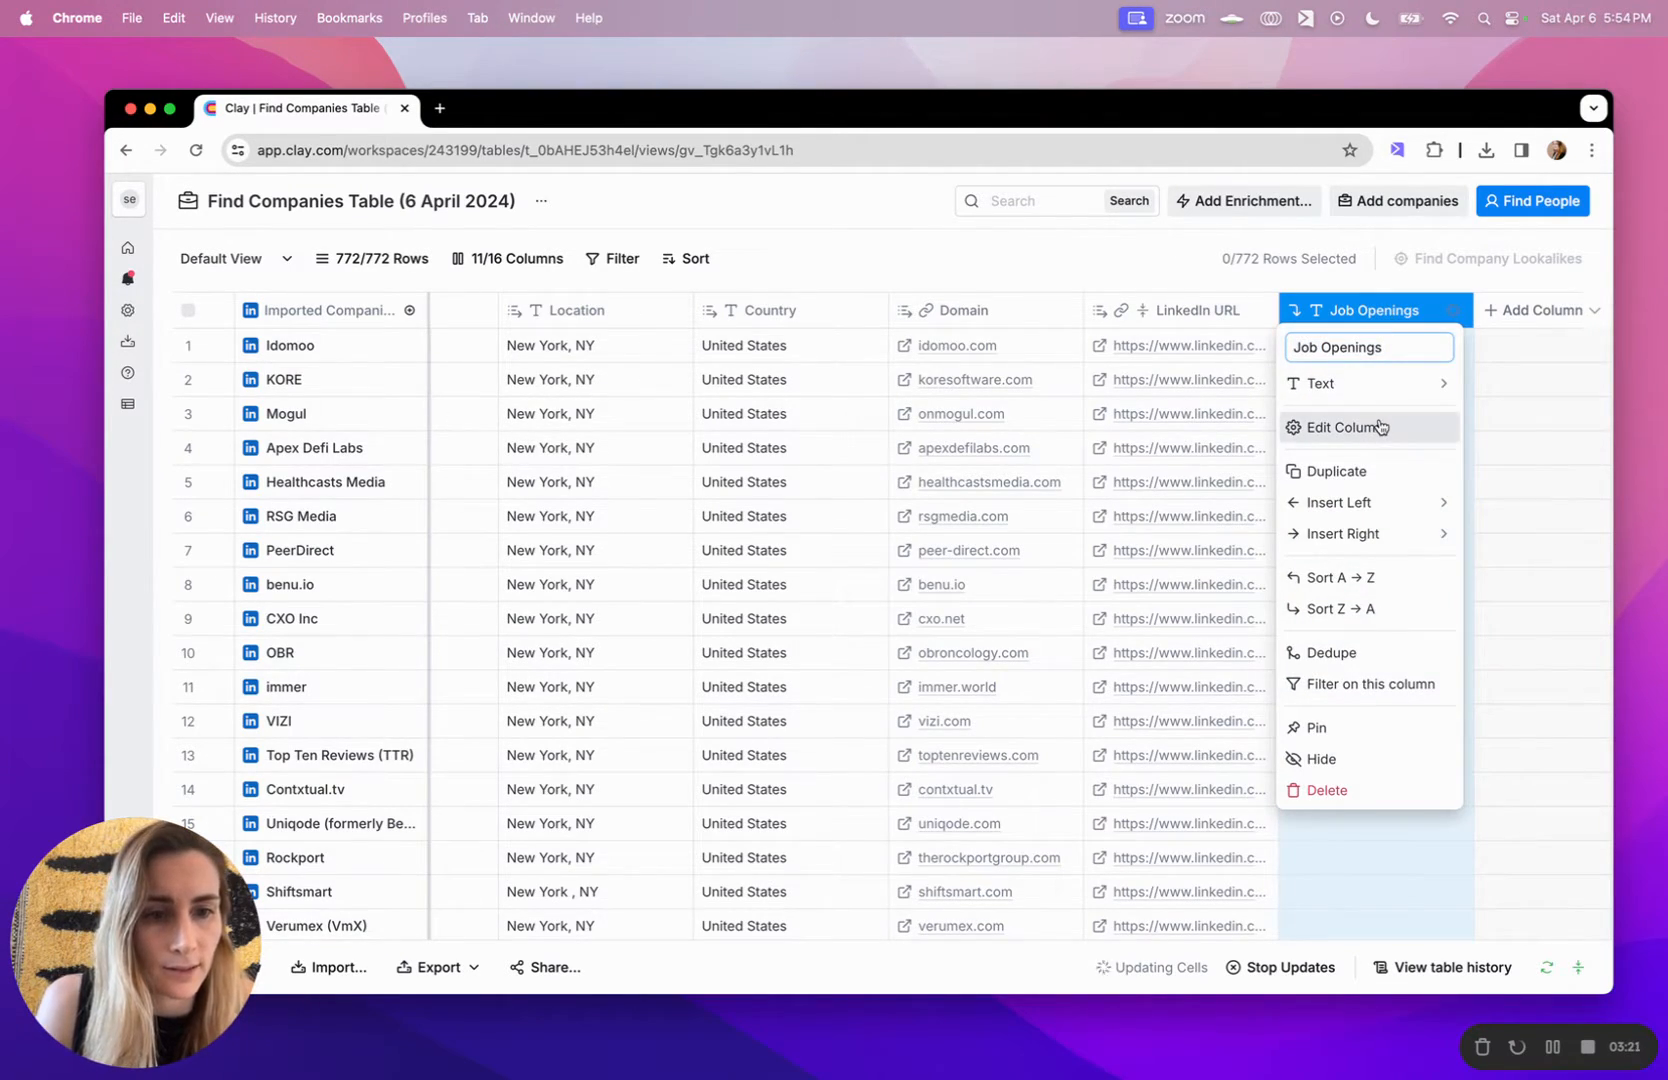
click(1455, 311)
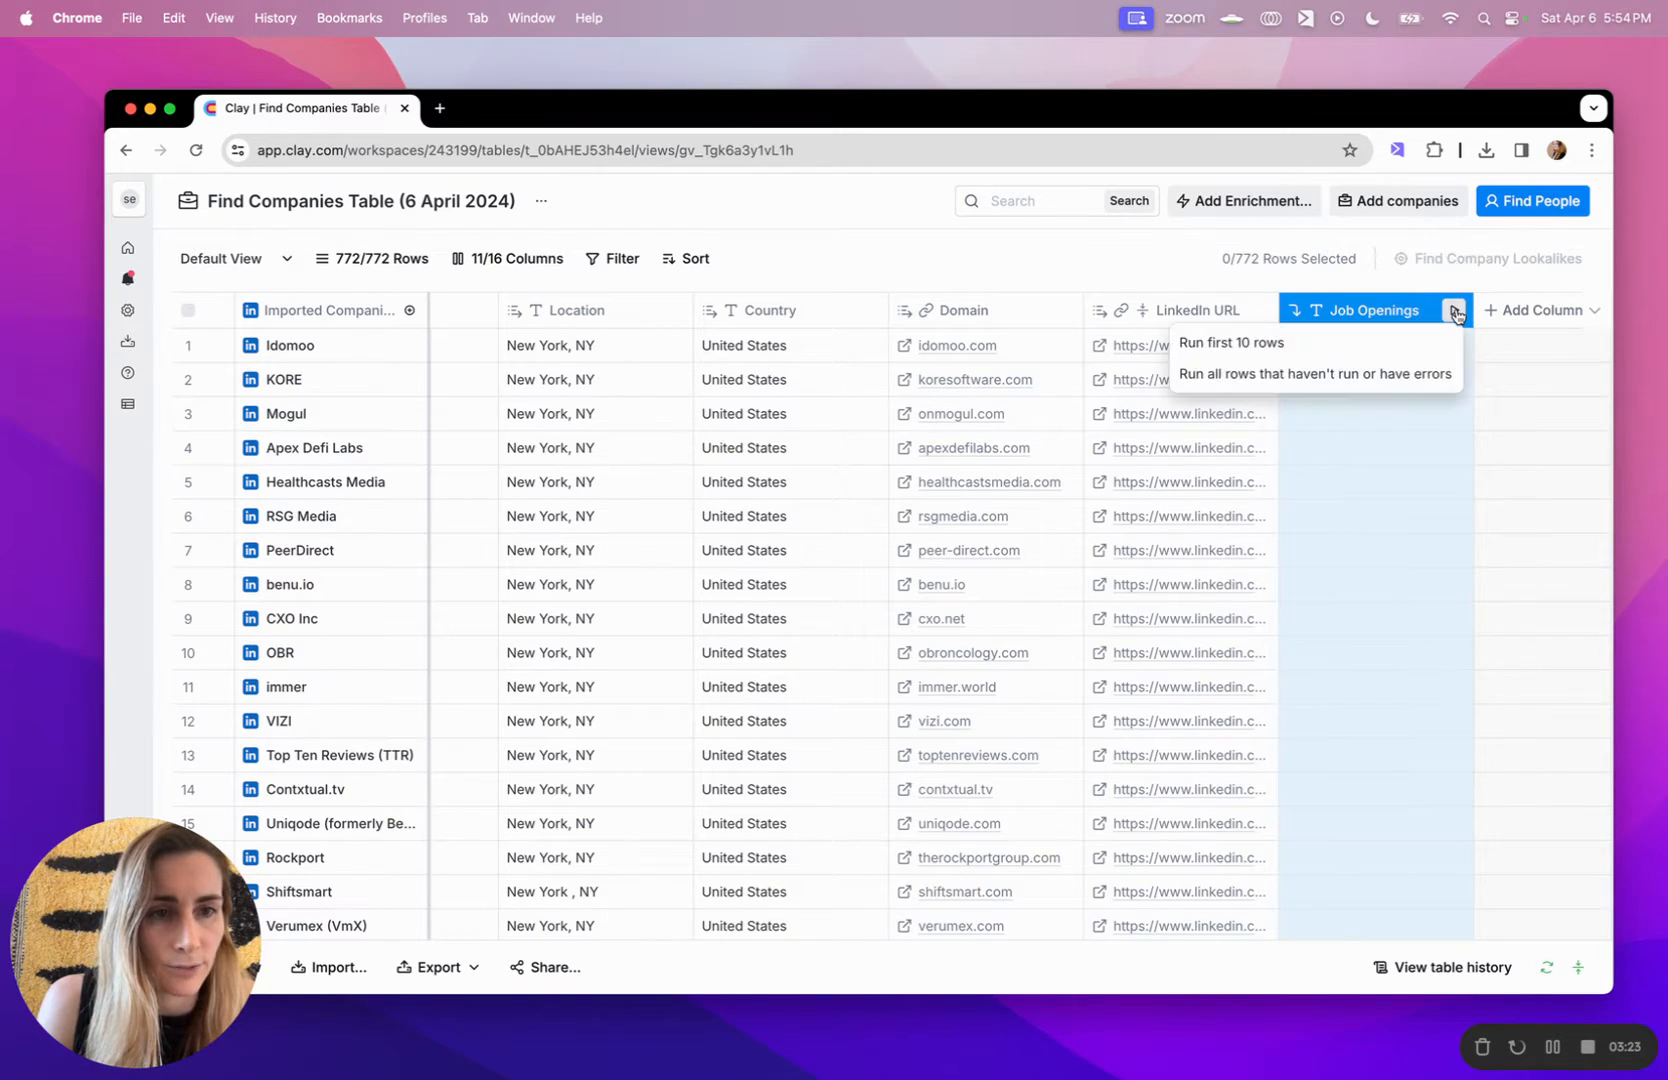
click(1401, 374)
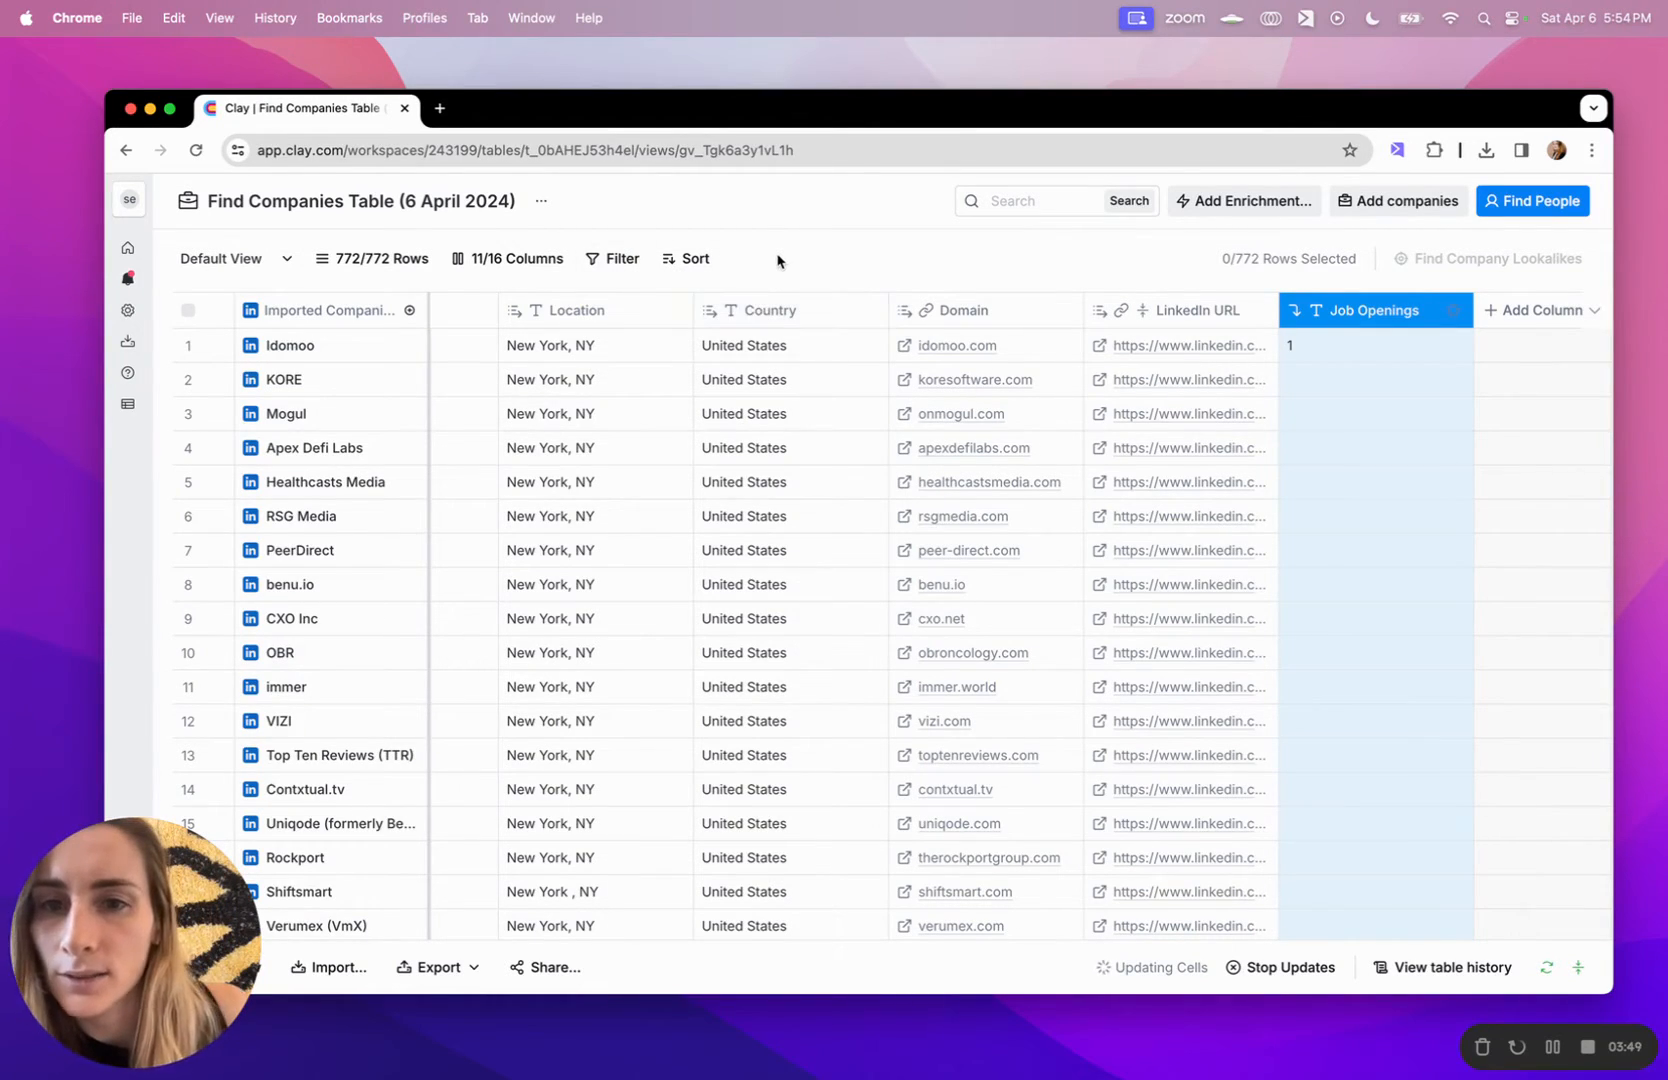
Filter the companies table to rows where the Find Open Jobs enrichment has results.
click(622, 259)
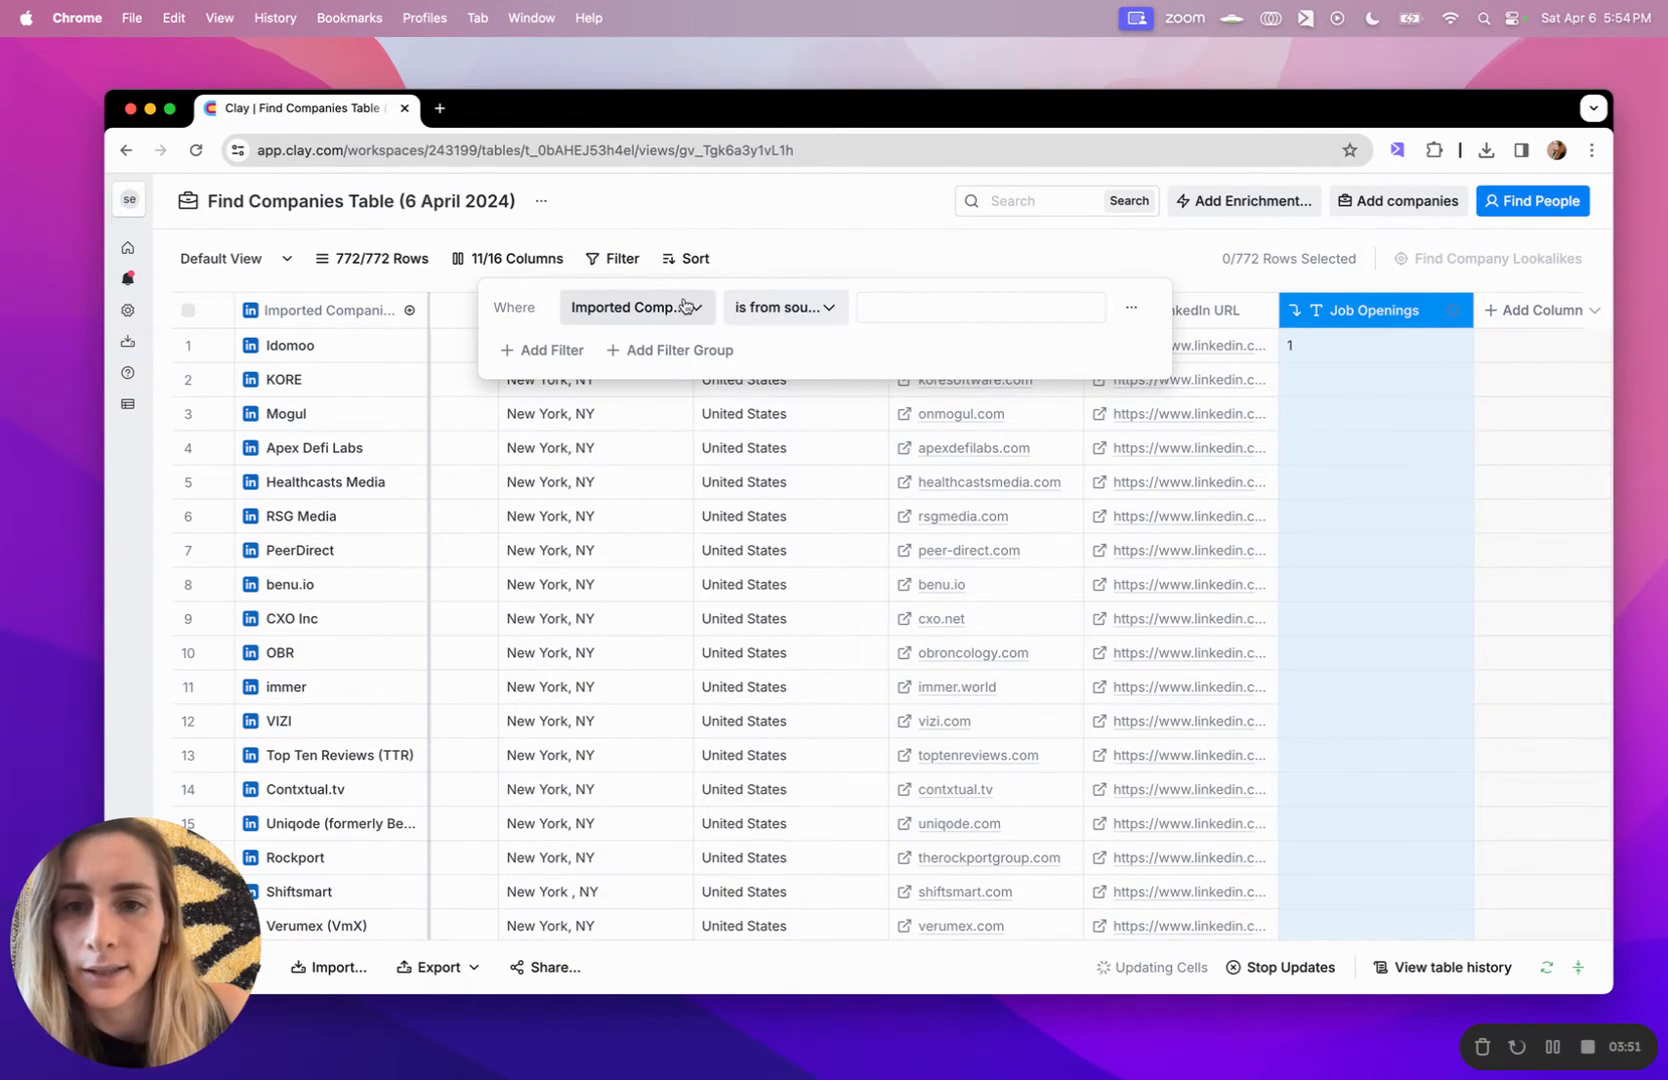
click(680, 307)
click(823, 707)
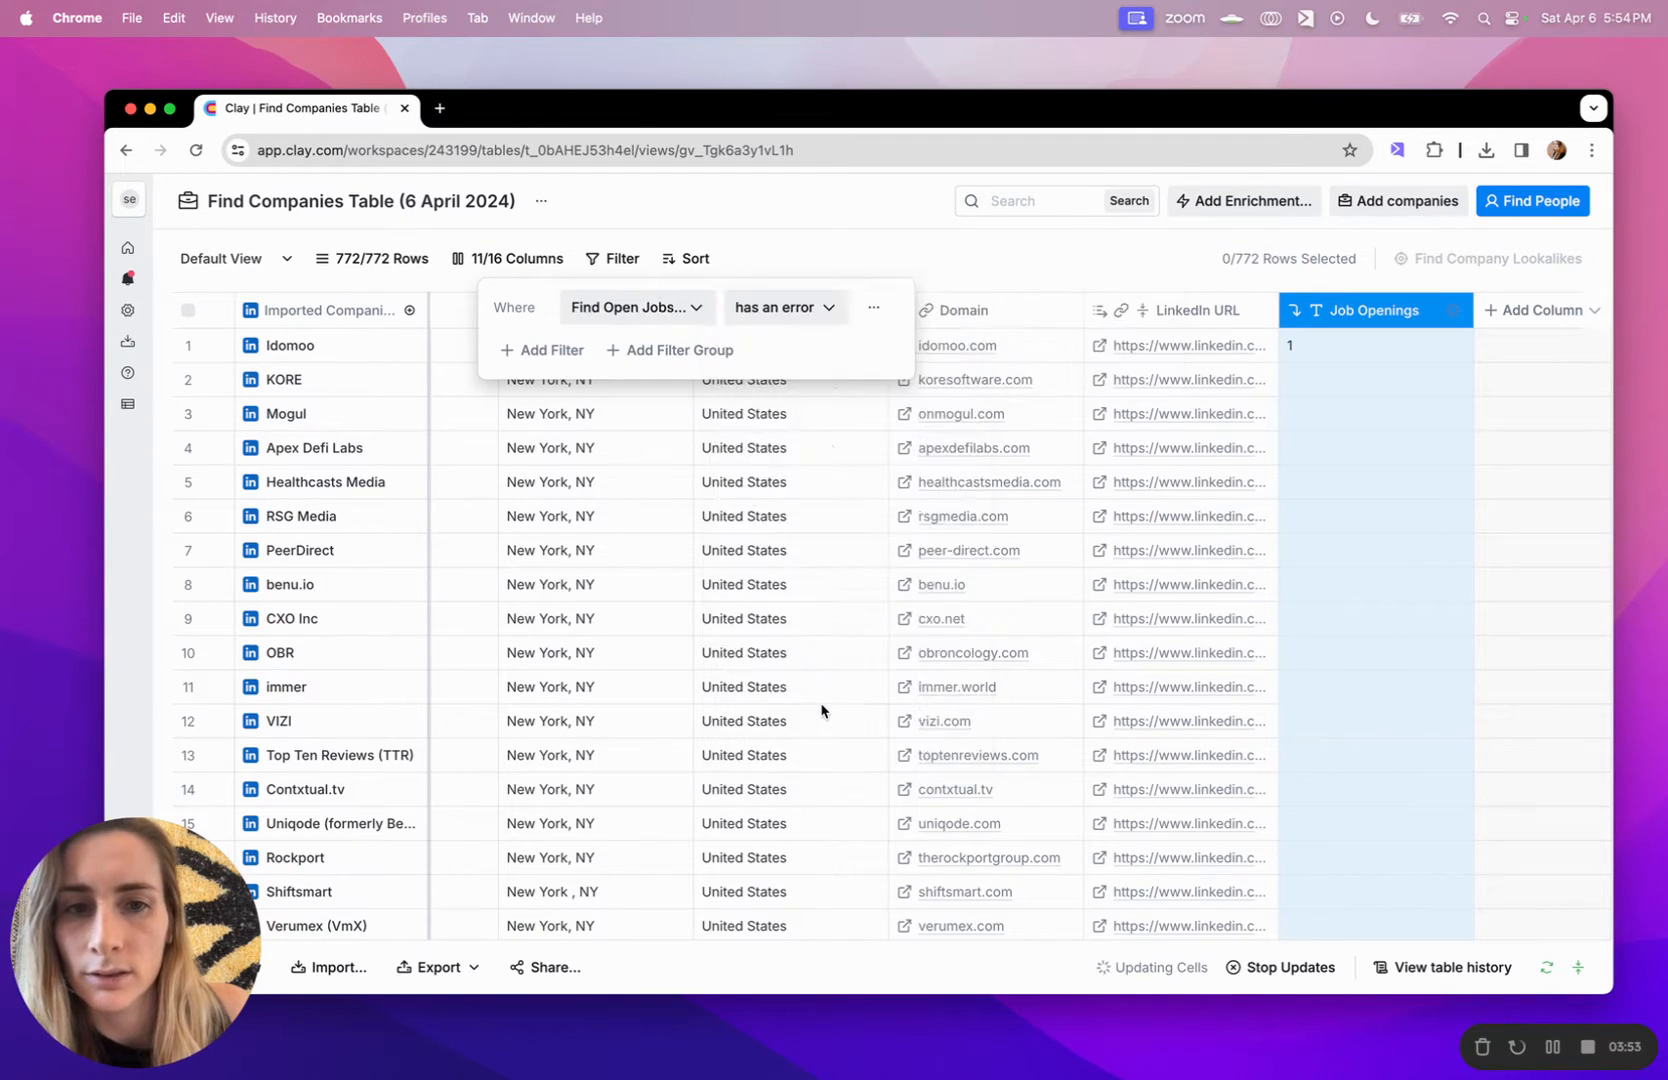
click(800, 308)
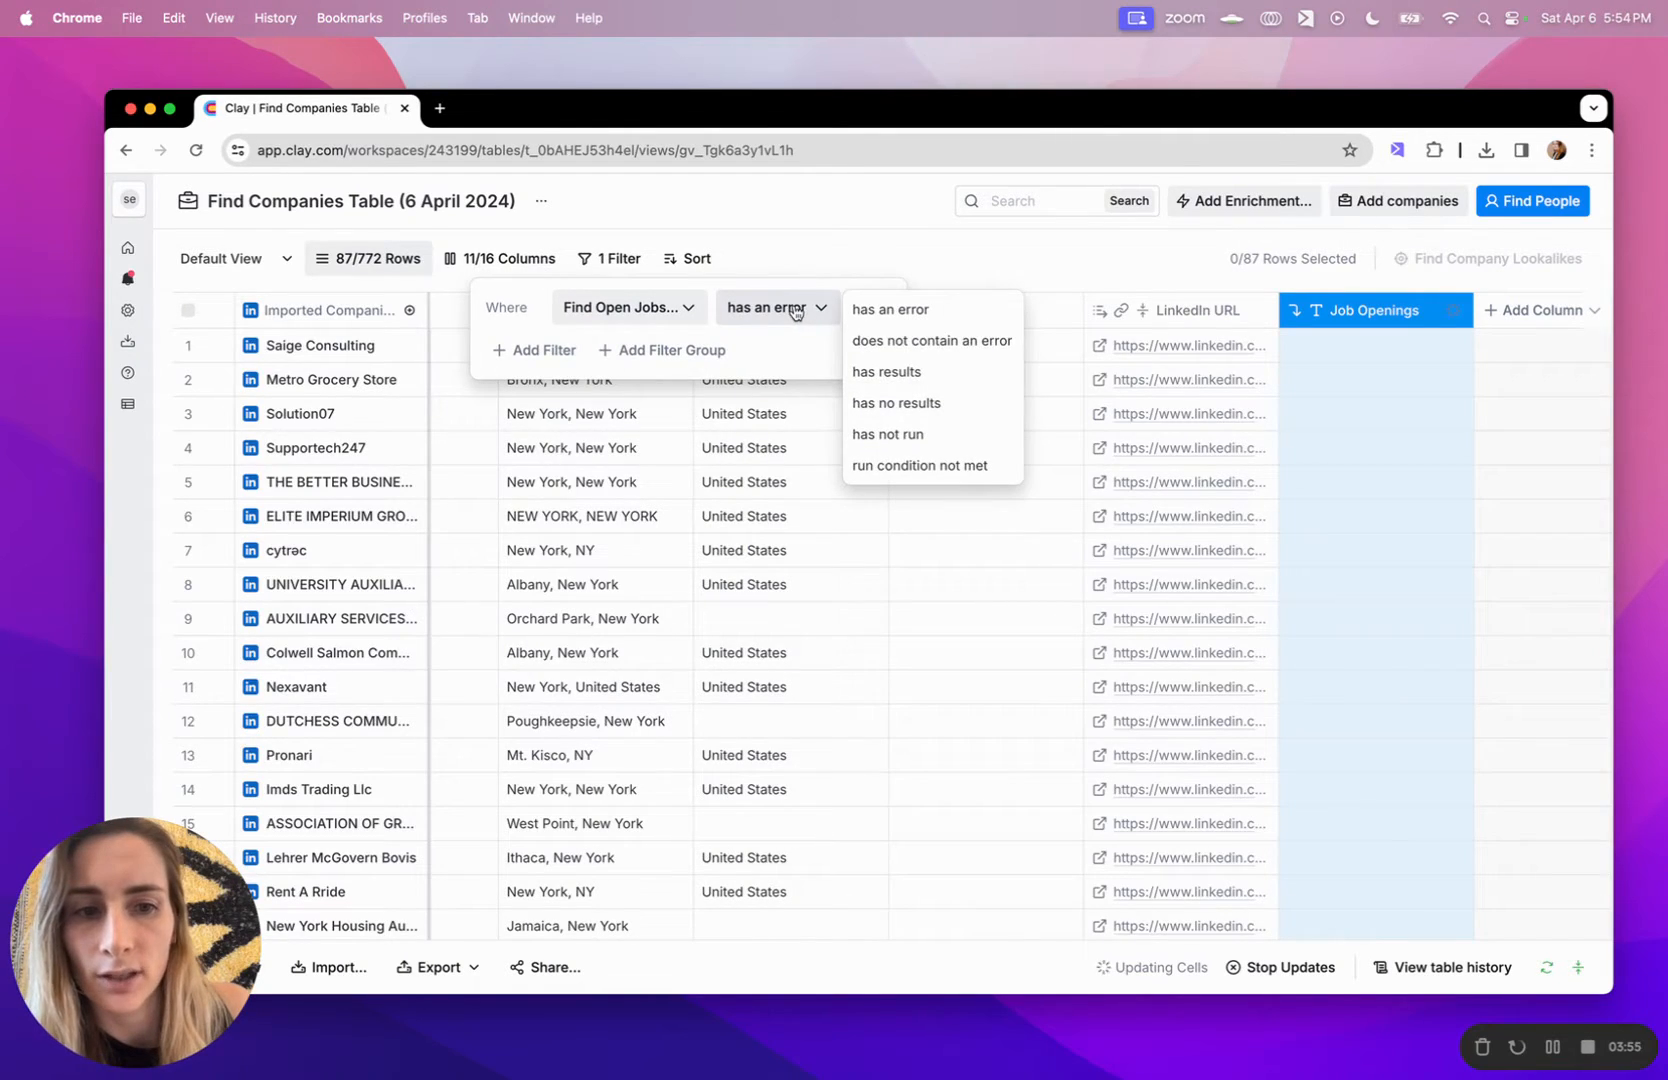
click(900, 372)
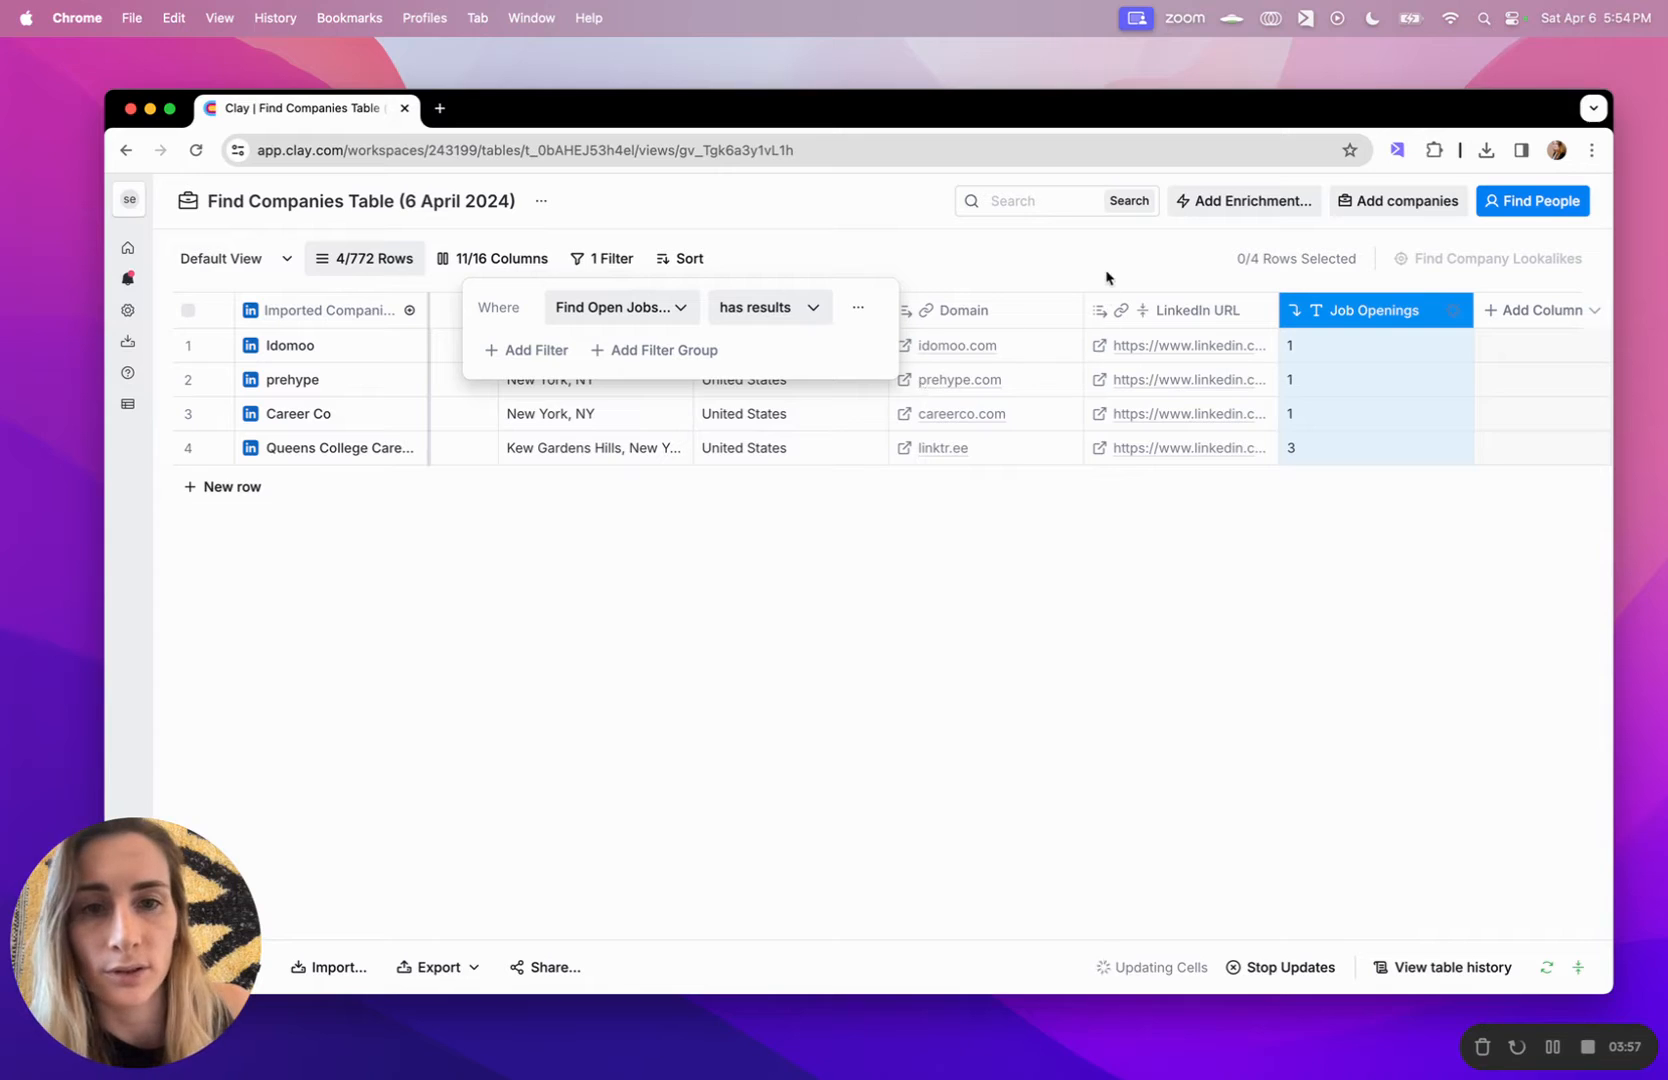
click(1078, 263)
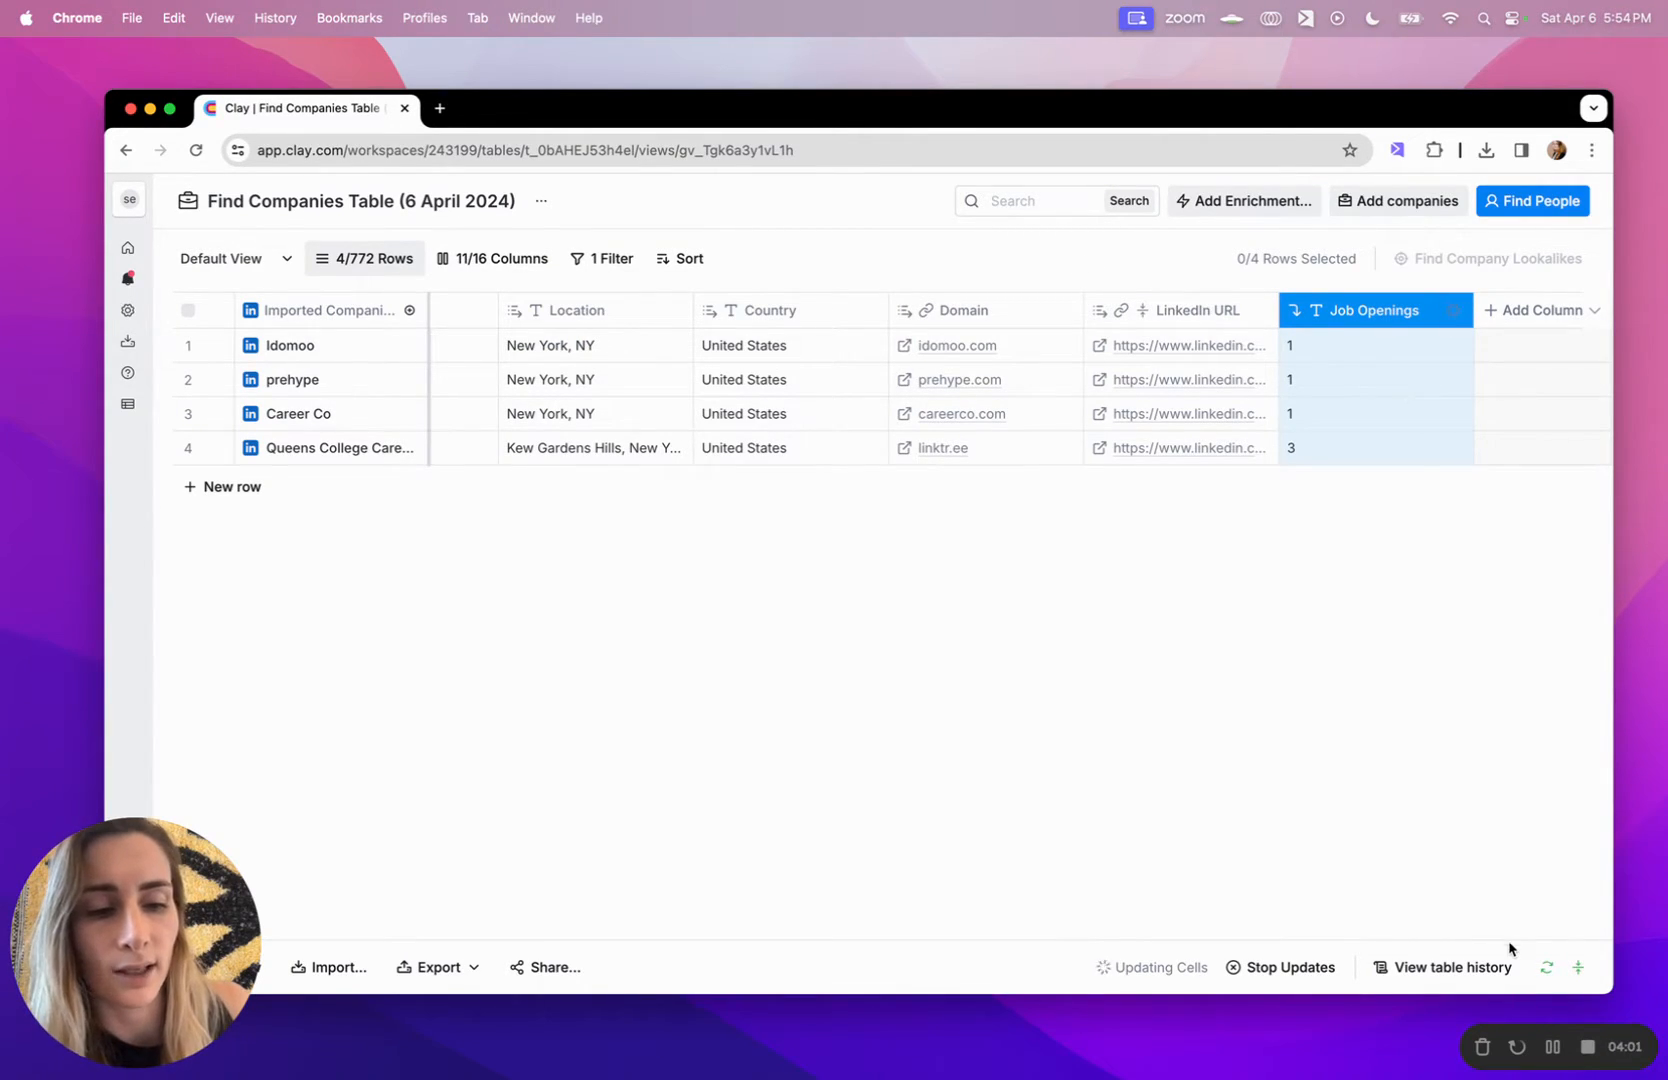
click(1549, 1045)
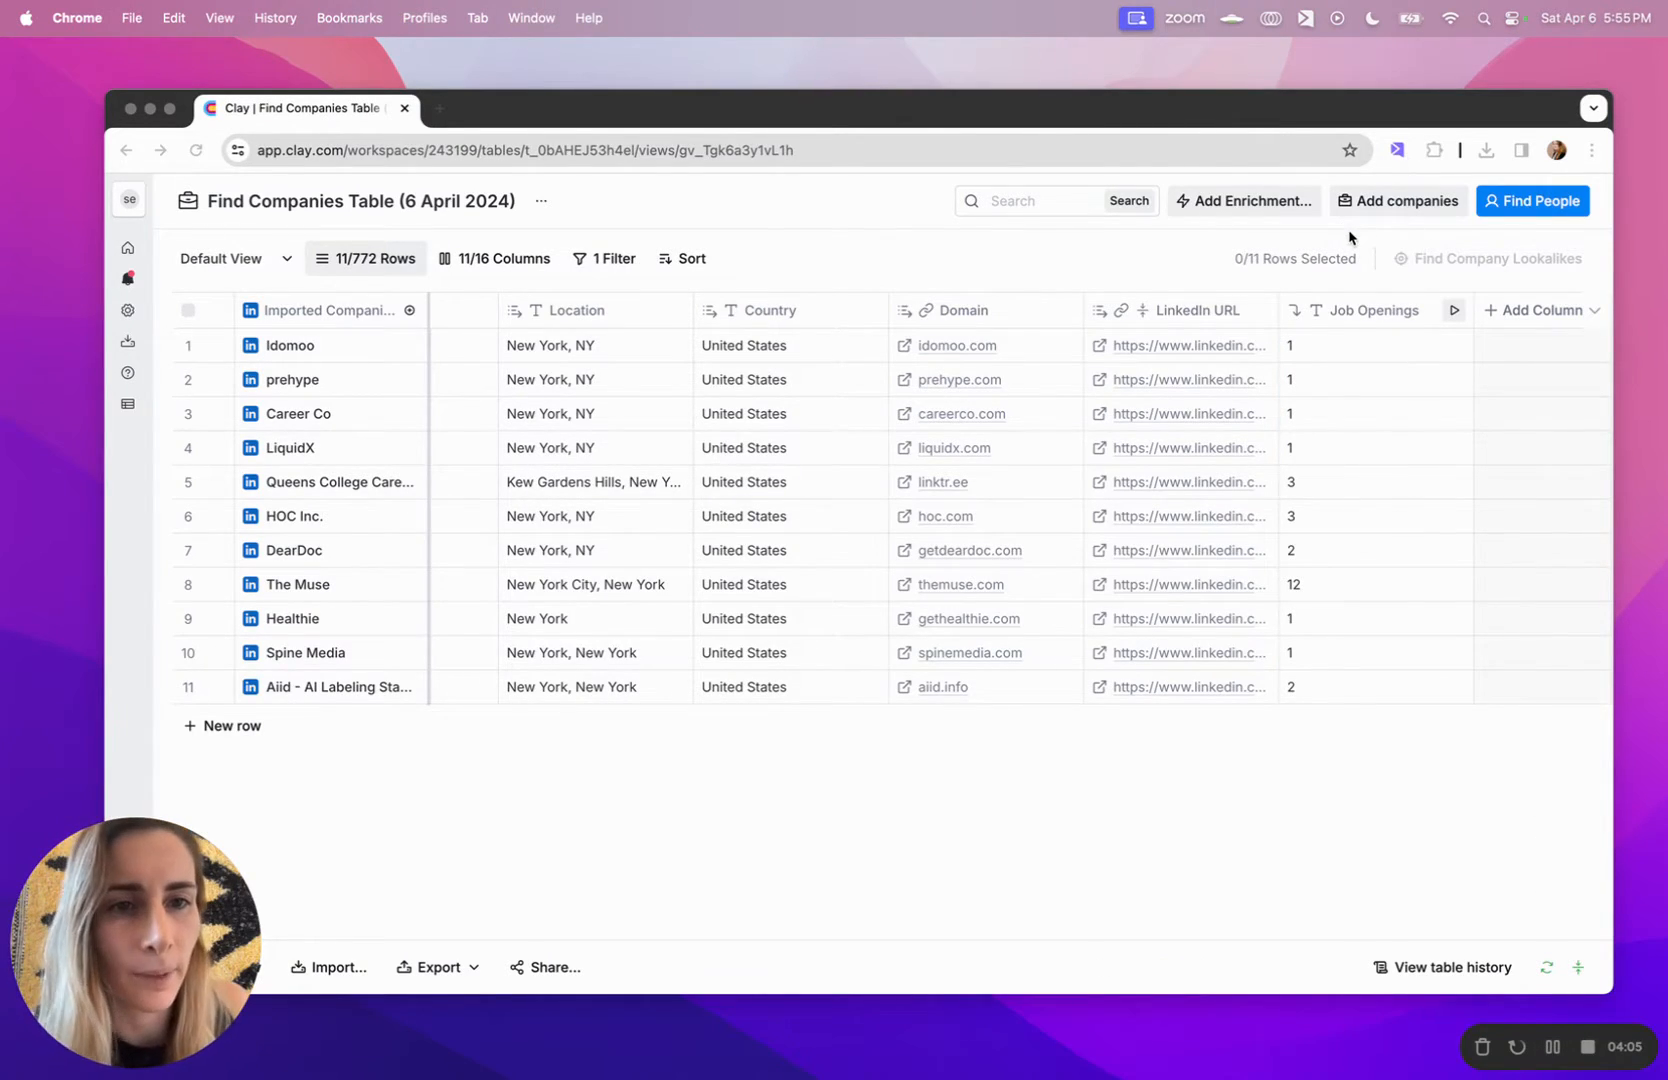
click(1213, 263)
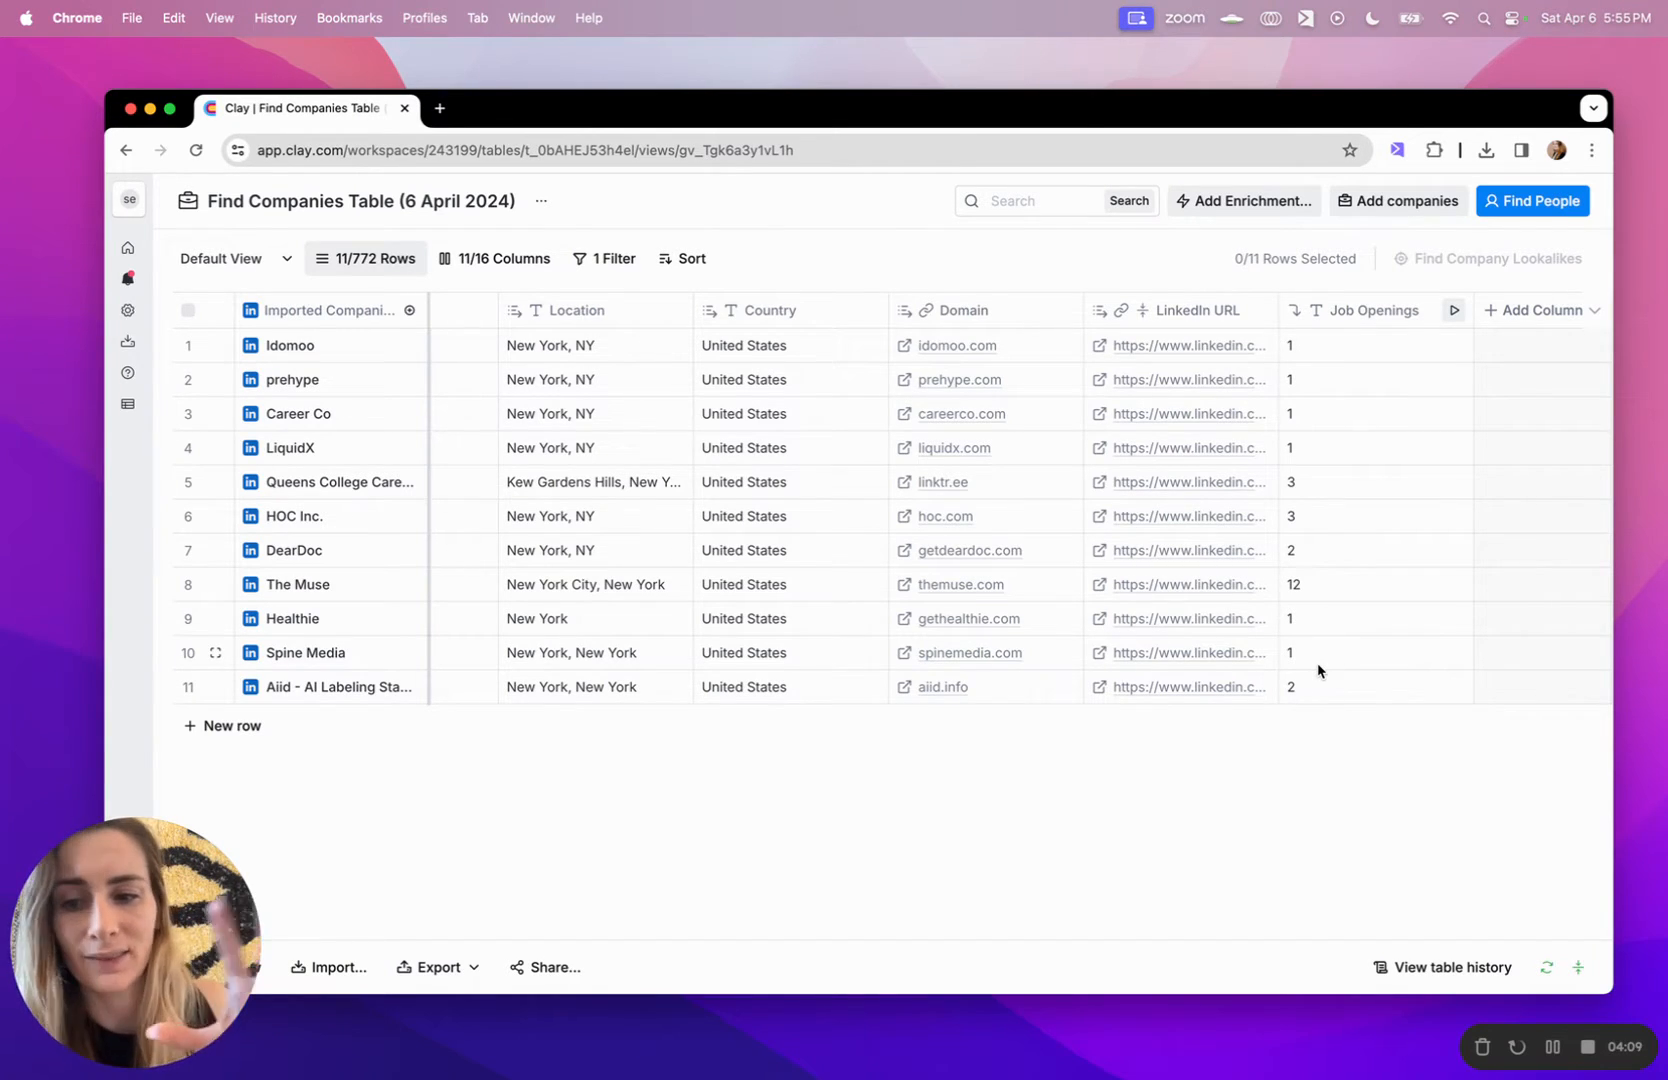
Start a people search at the filtered companies and select the Owner, Partner, C suite, VP, Manager, Director and Head seniorities.
click(1550, 215)
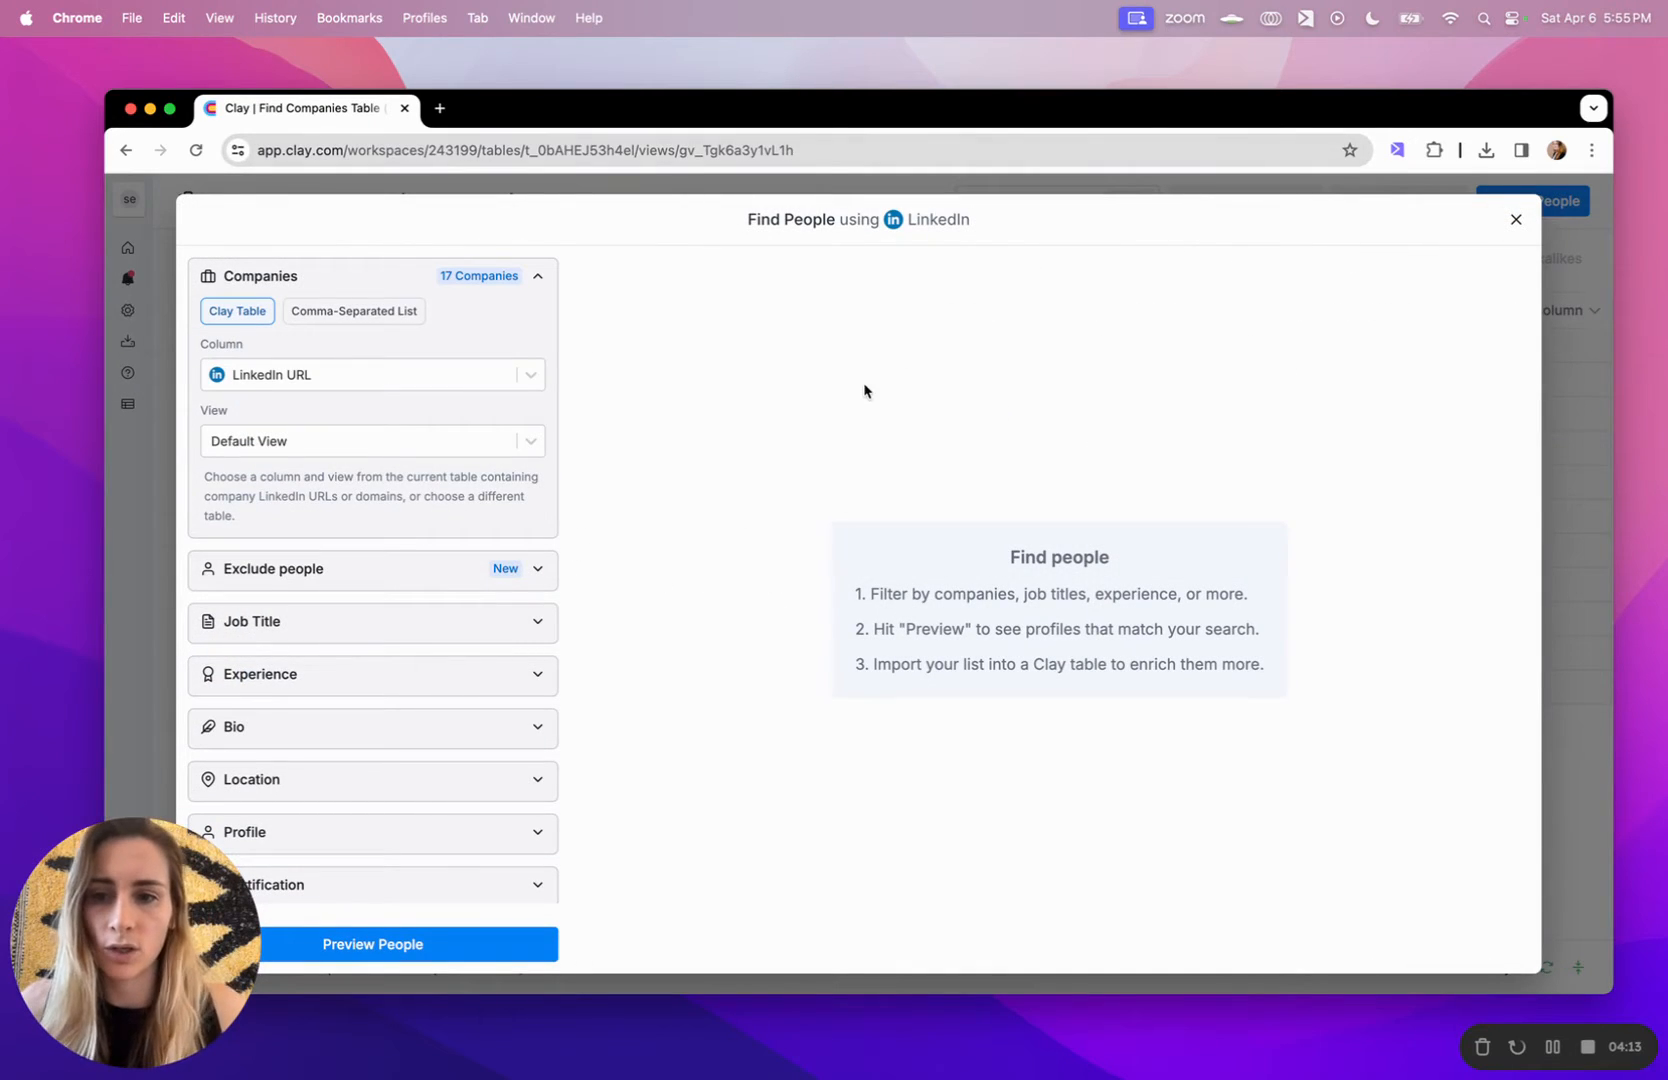
click(405, 622)
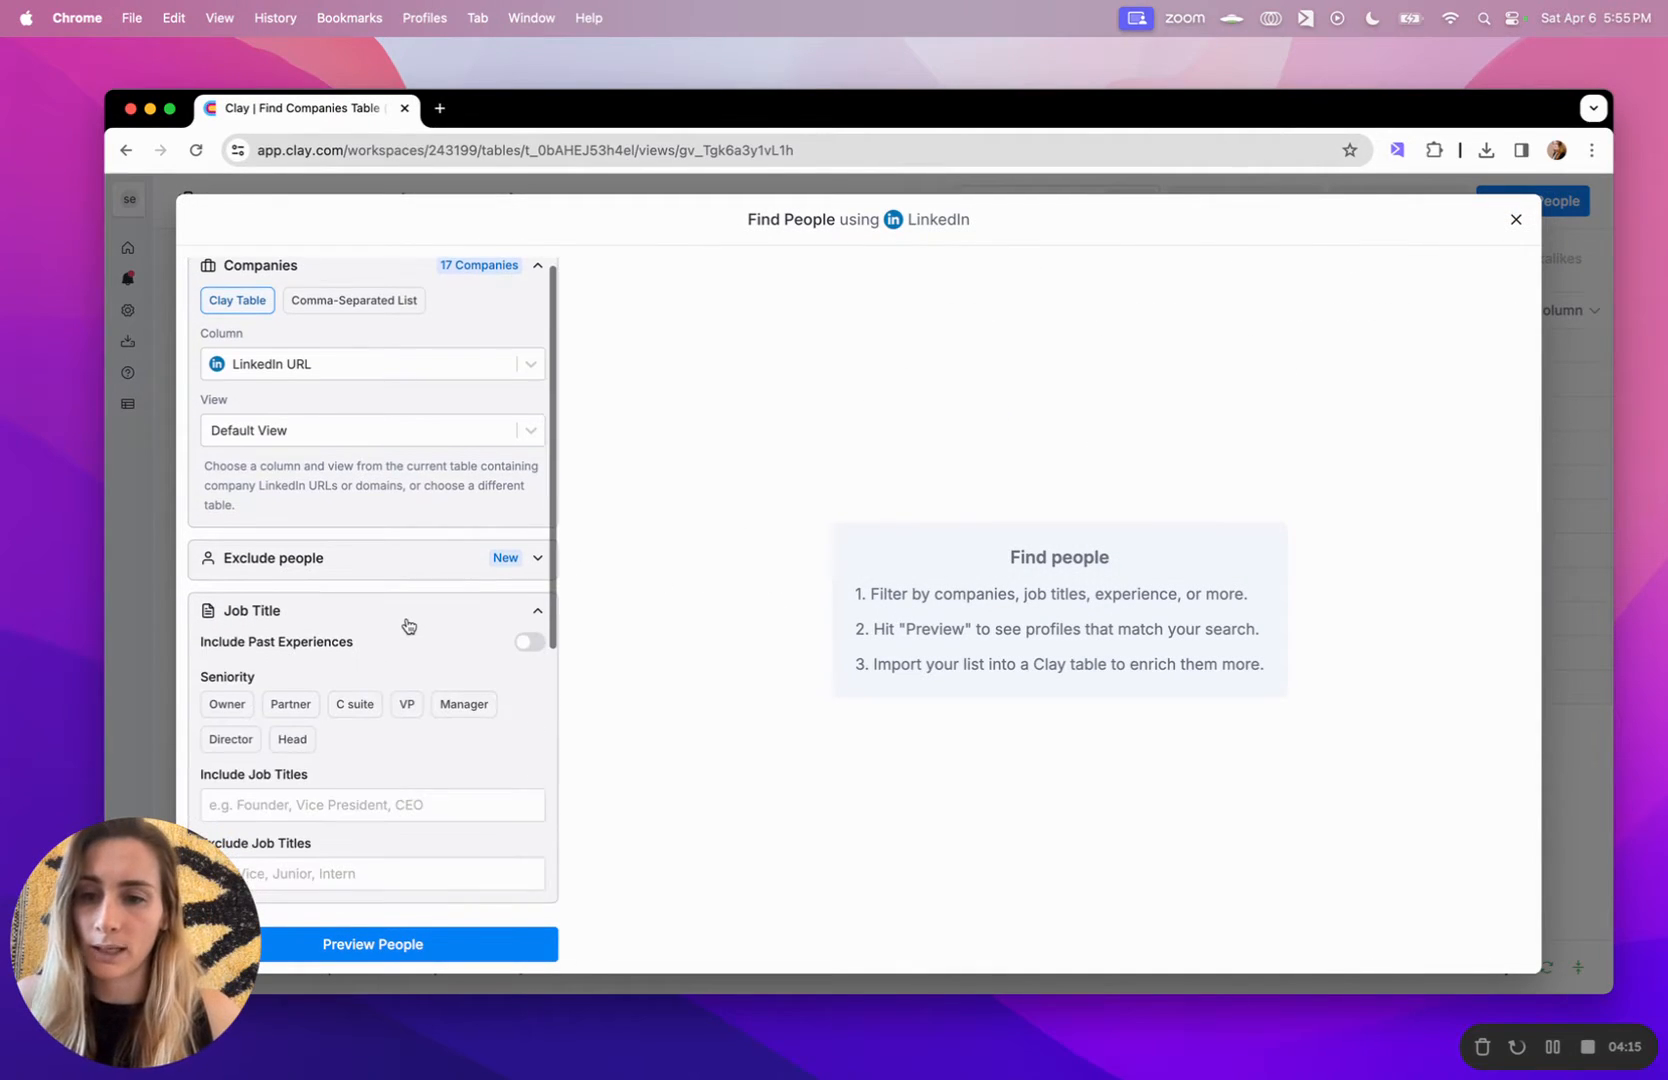
scroll(390, 643, down, 1)
click(229, 571)
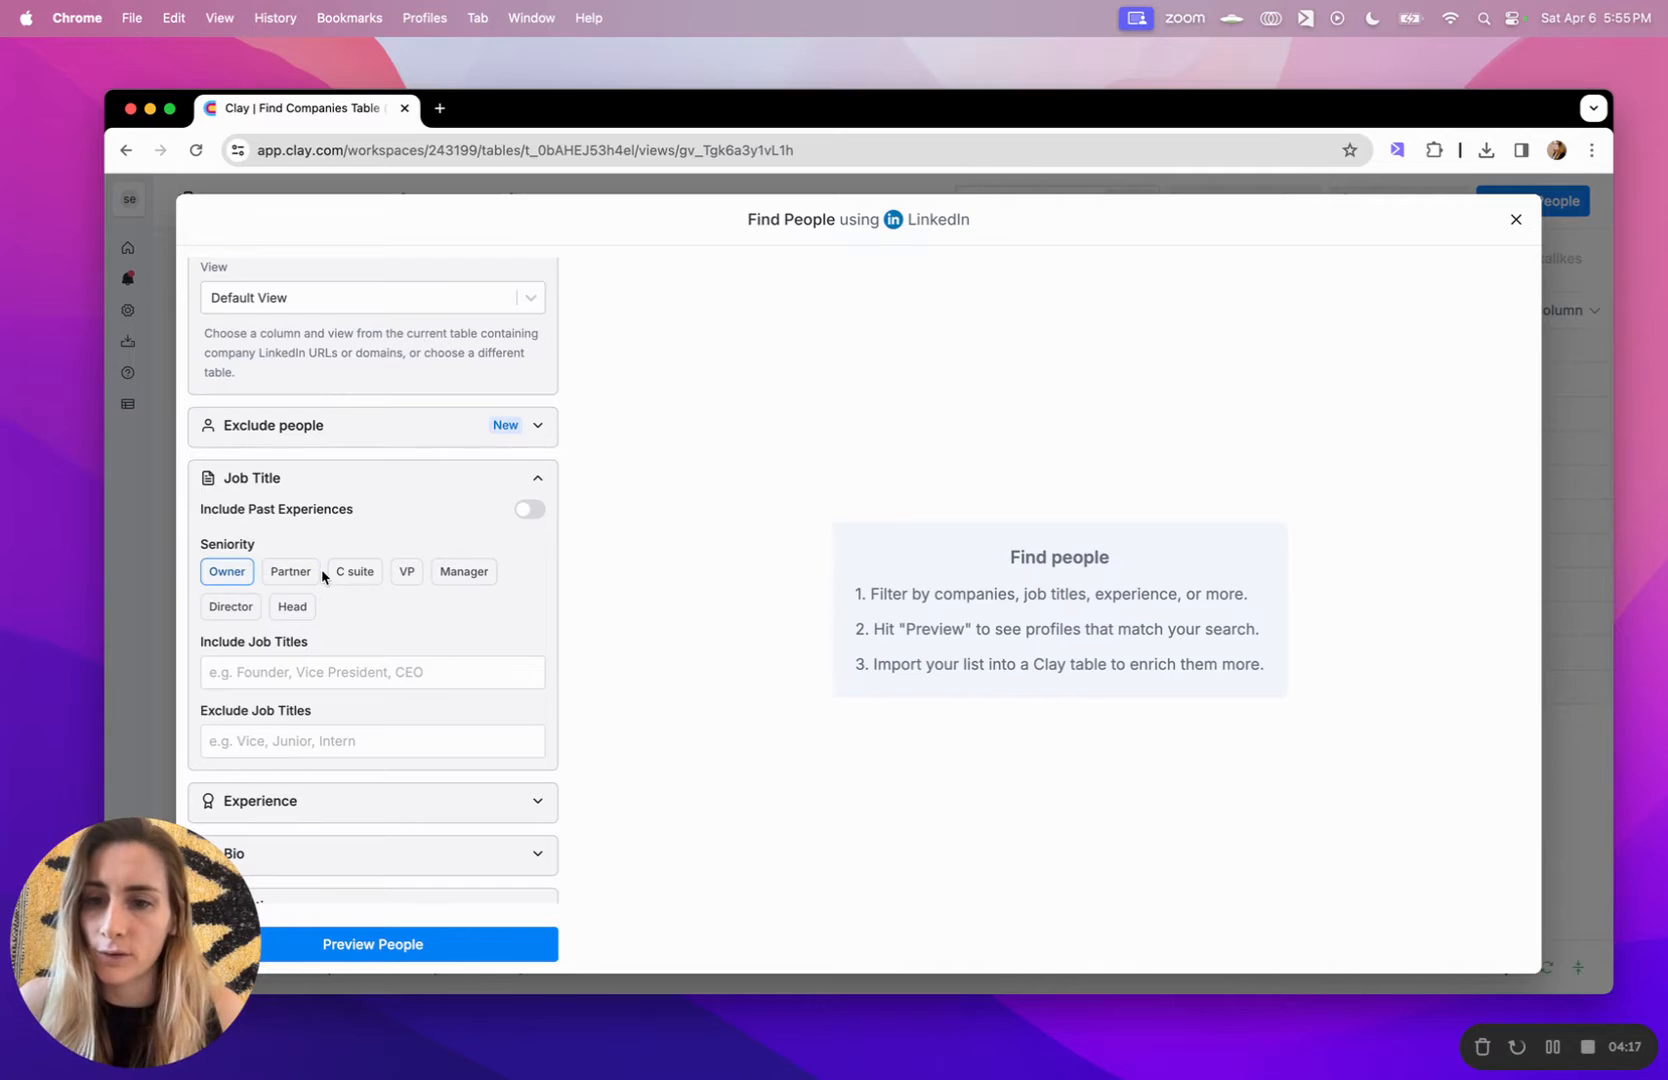
click(291, 577)
click(354, 571)
click(405, 571)
click(463, 571)
click(231, 606)
click(292, 606)
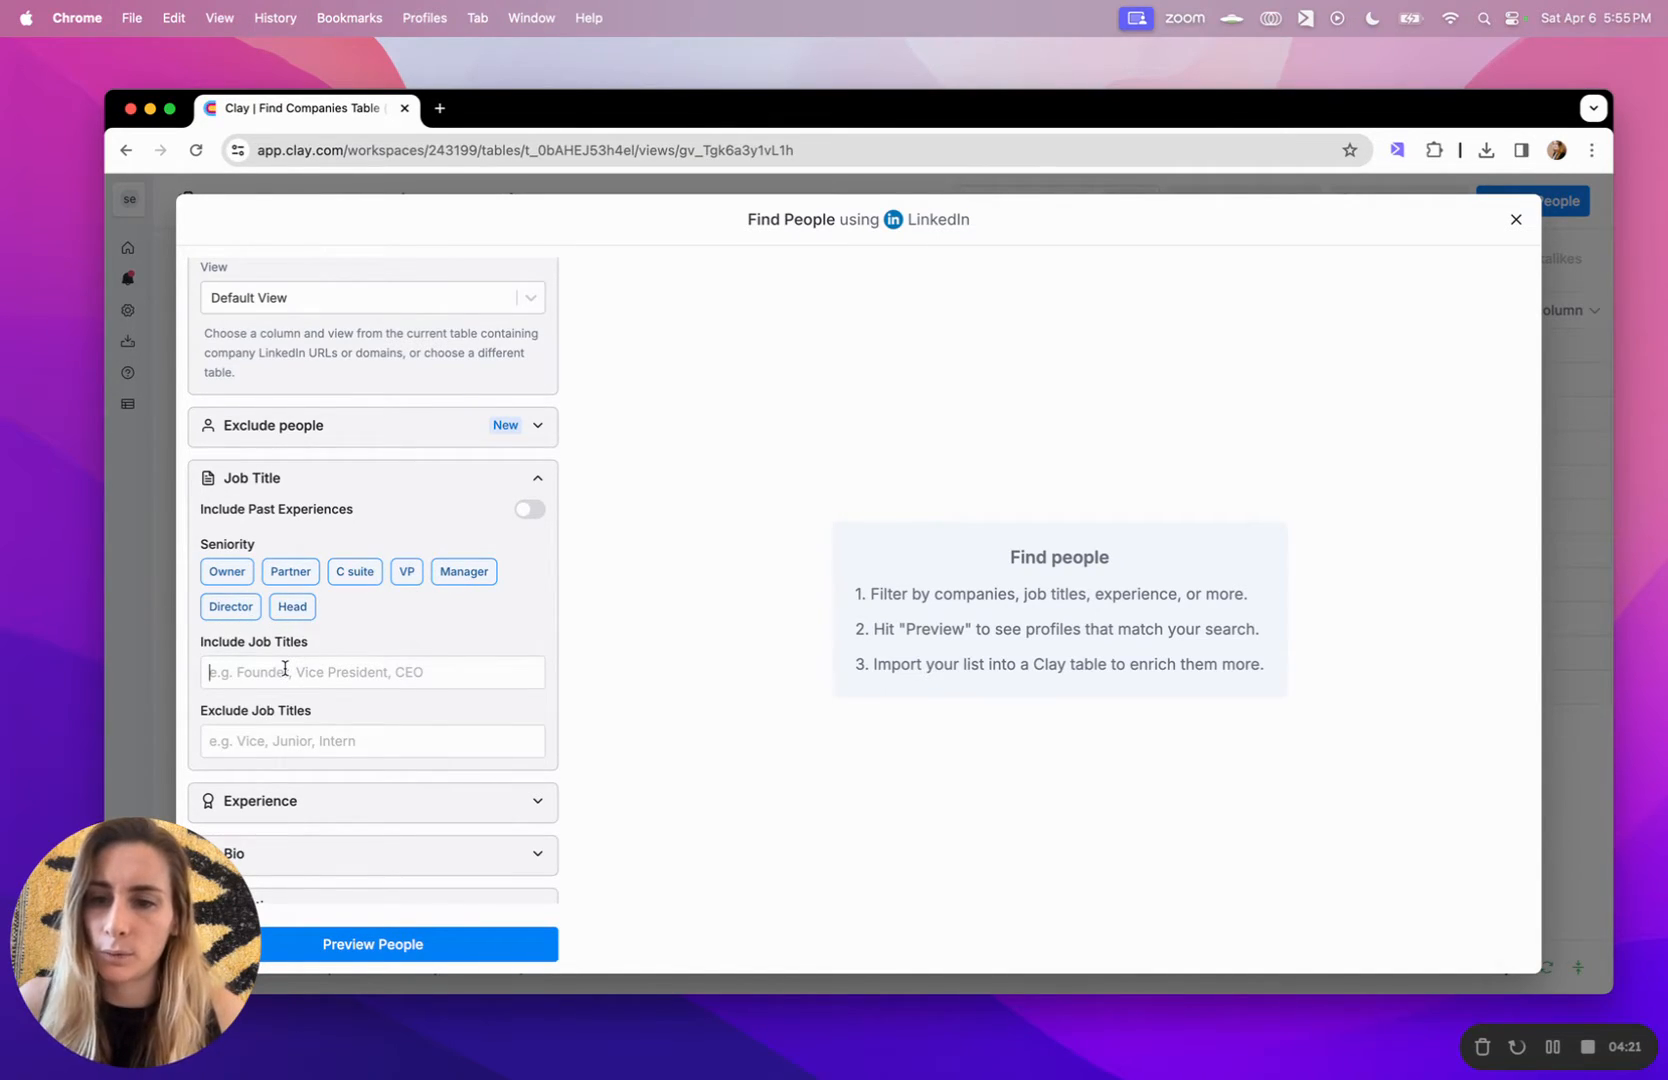
Include the job titles business development, sales, cro and ceo in the people search.
click(288, 668)
text(business development)
key(Return)
text(sales)
key(Return)
text(cro)
key(Return)
text(ceo)
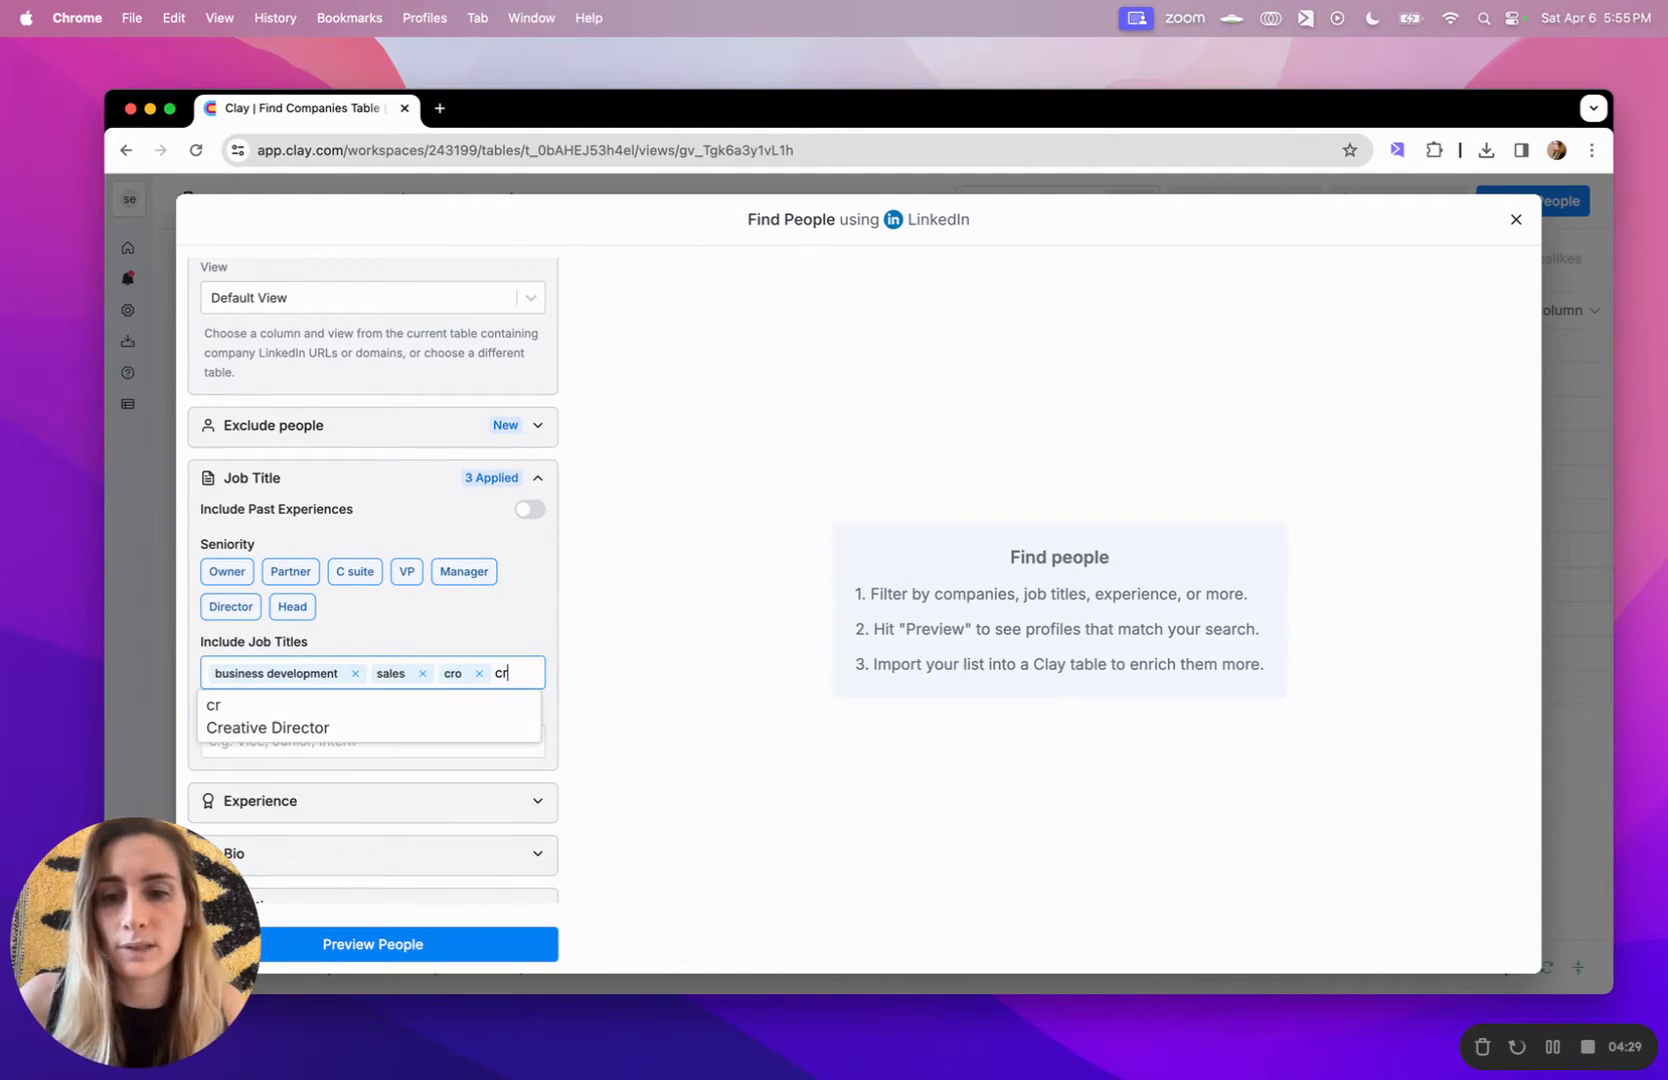
key(Return)
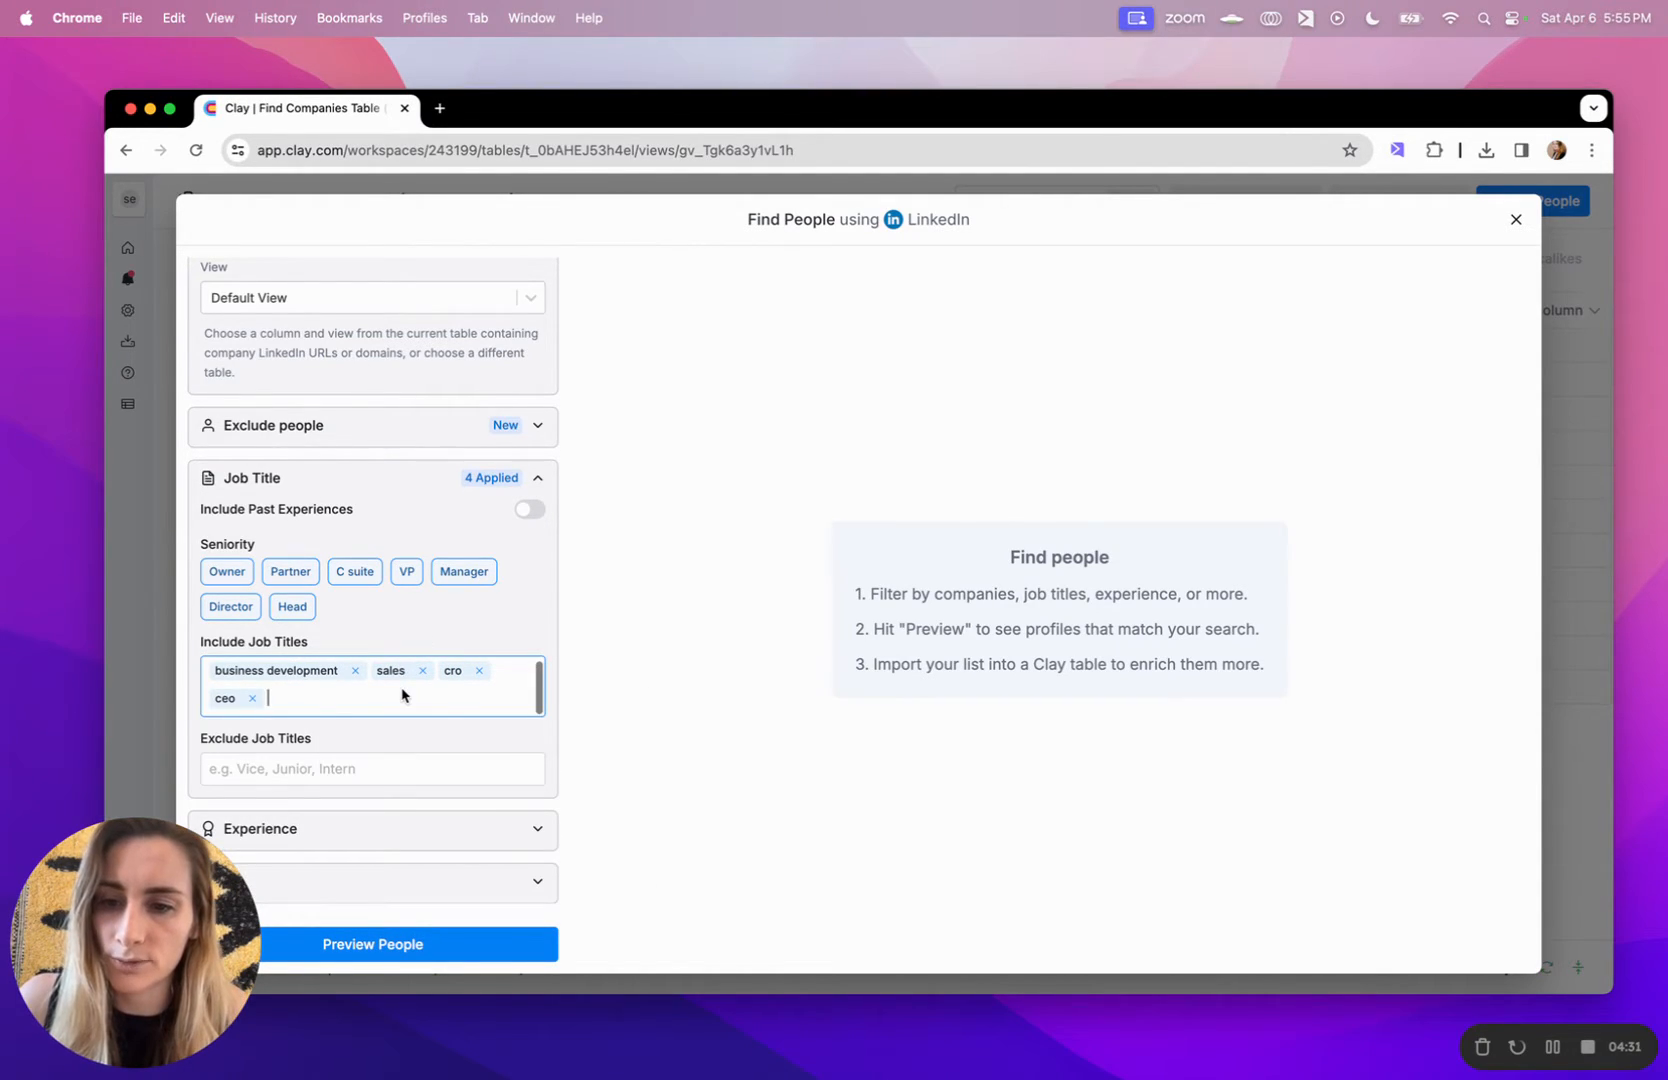
Preview the matching people, import them to a new table with only the free Basic Profile, and dismiss the source details.
scroll(393, 752, down, 3)
scroll(400, 700, down, 5)
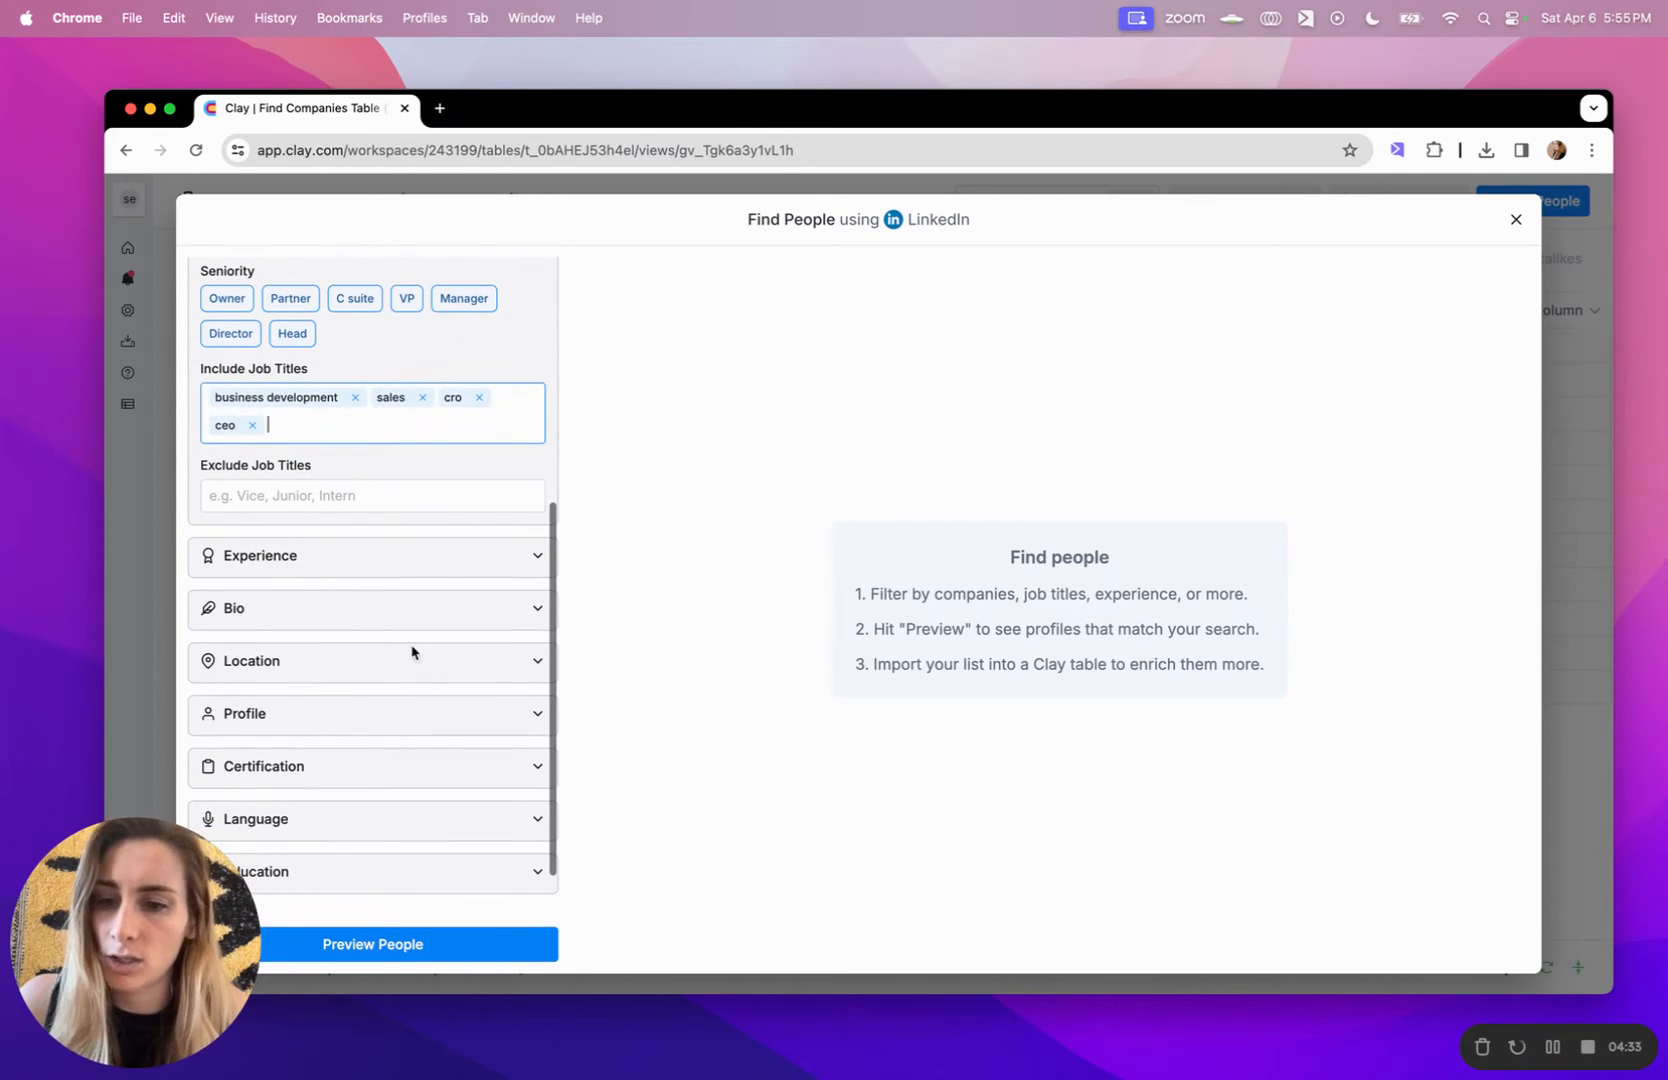
scroll(454, 828, down, 1)
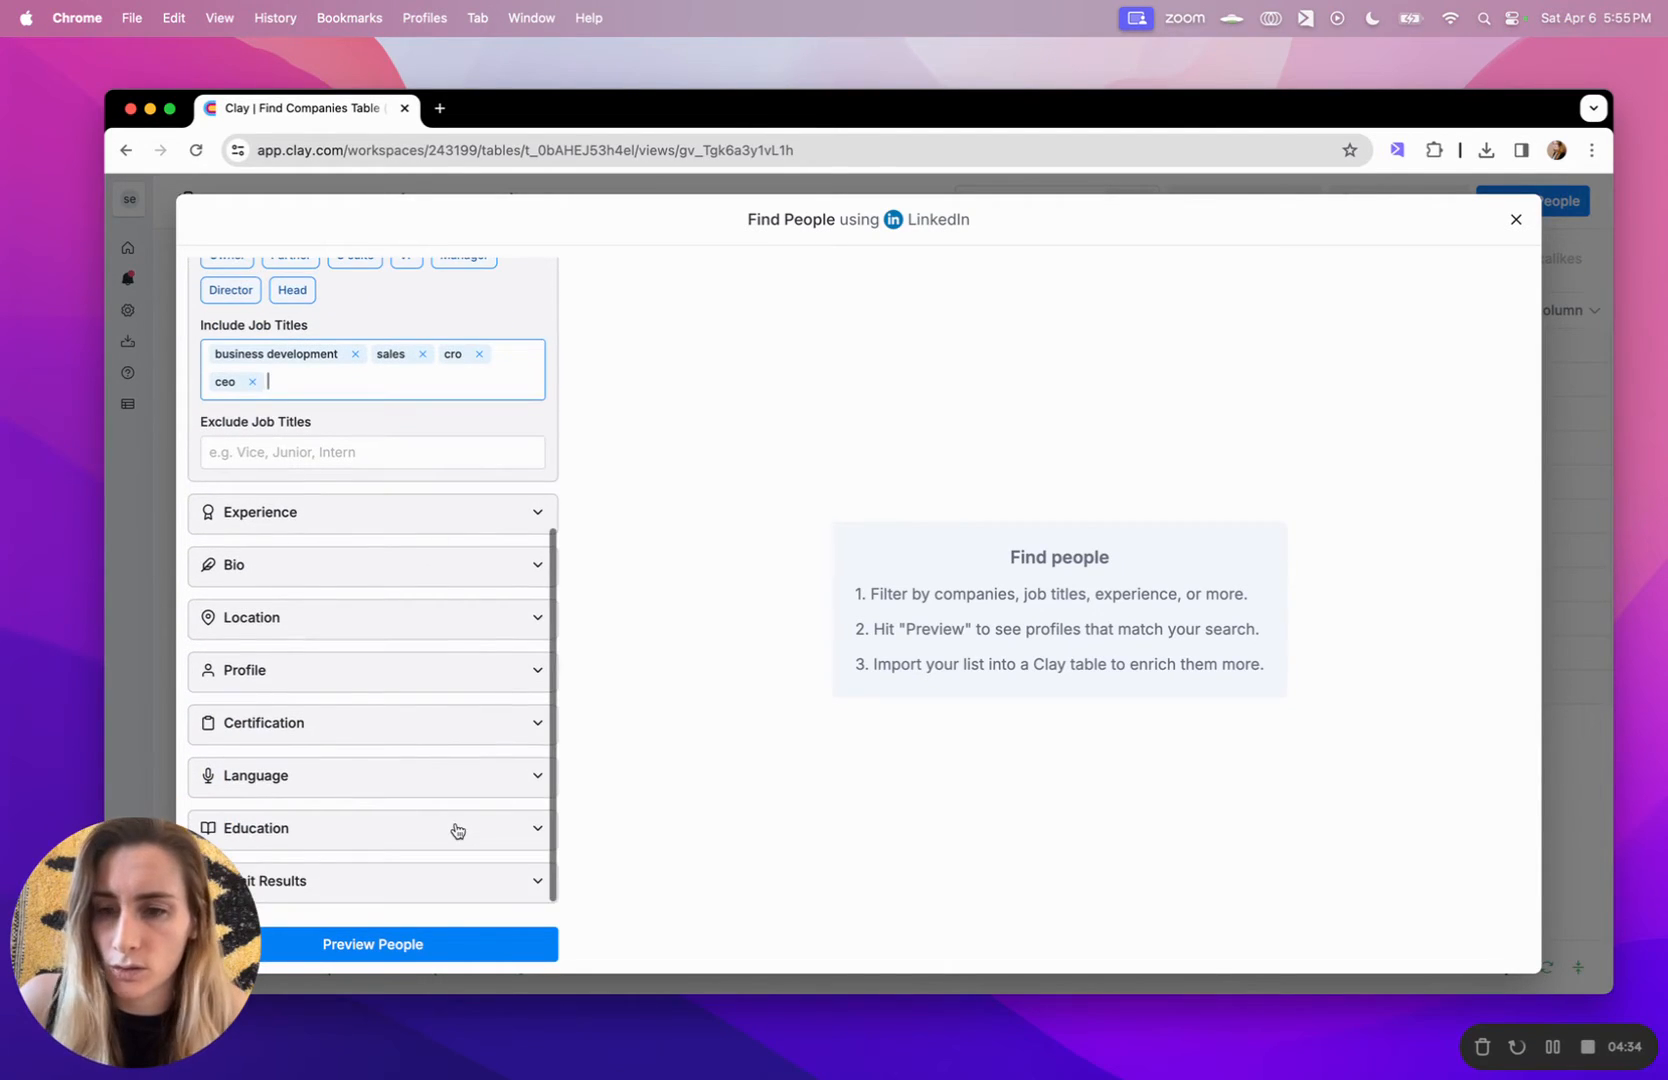
click(413, 946)
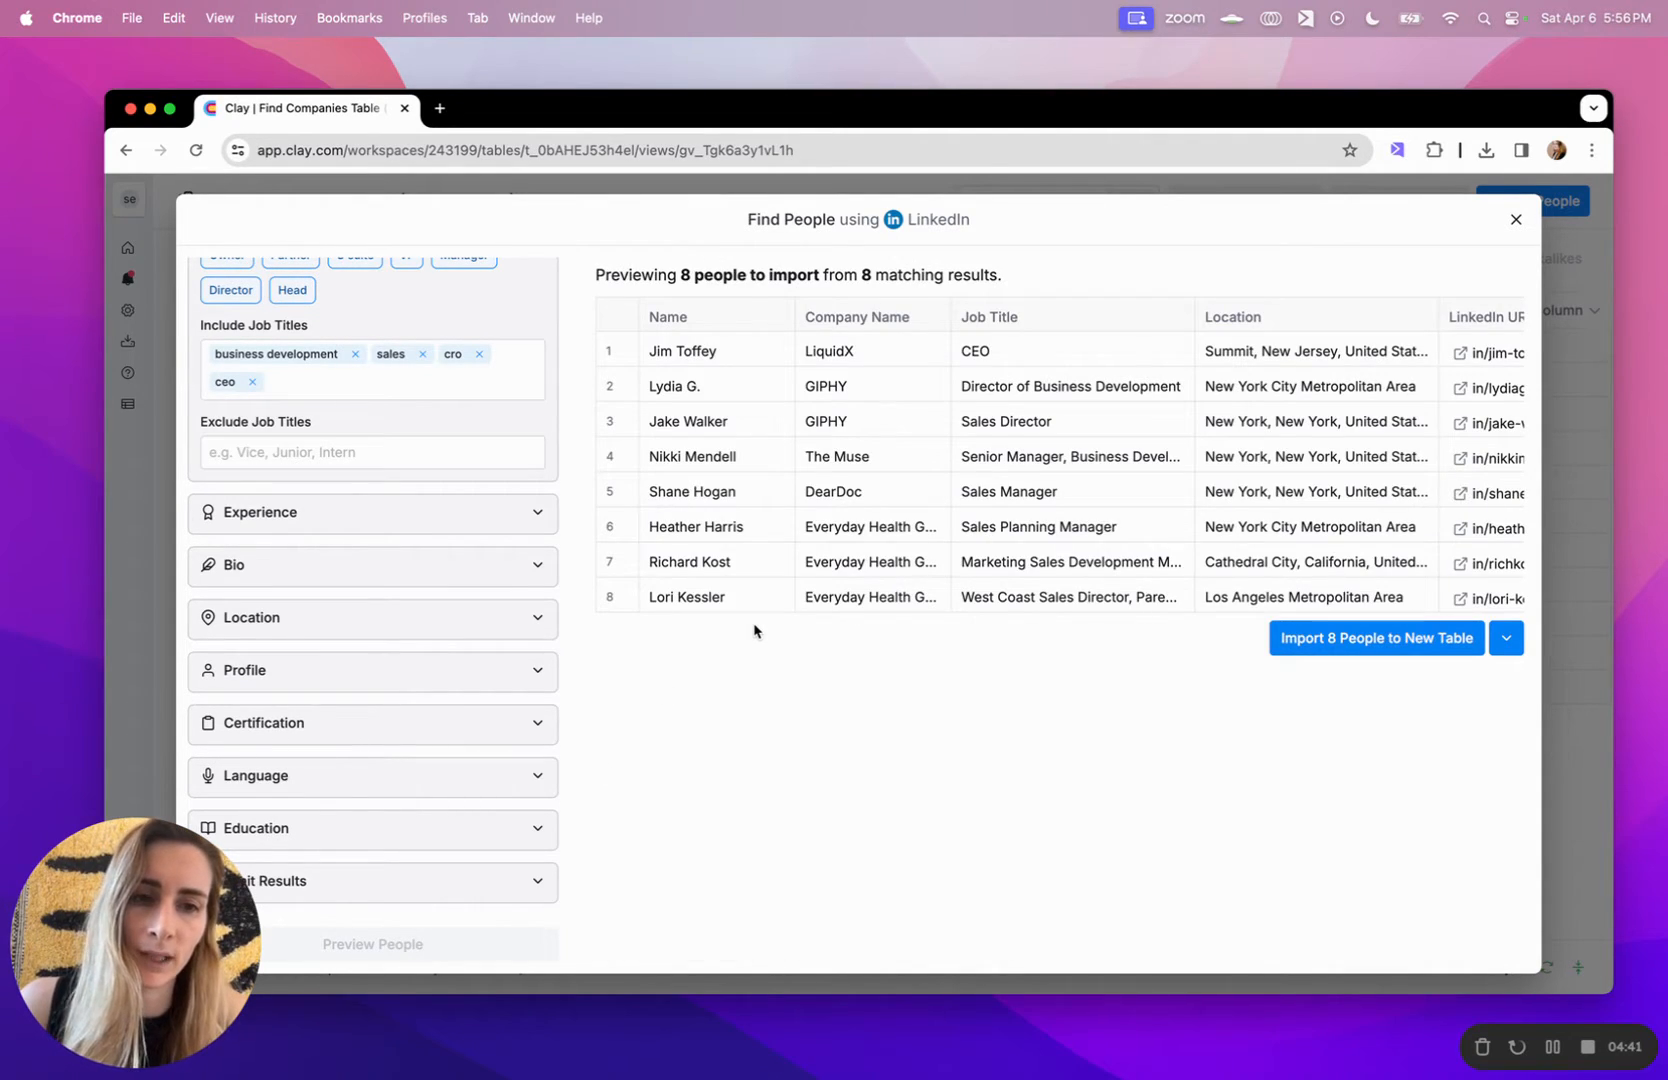
click(1377, 640)
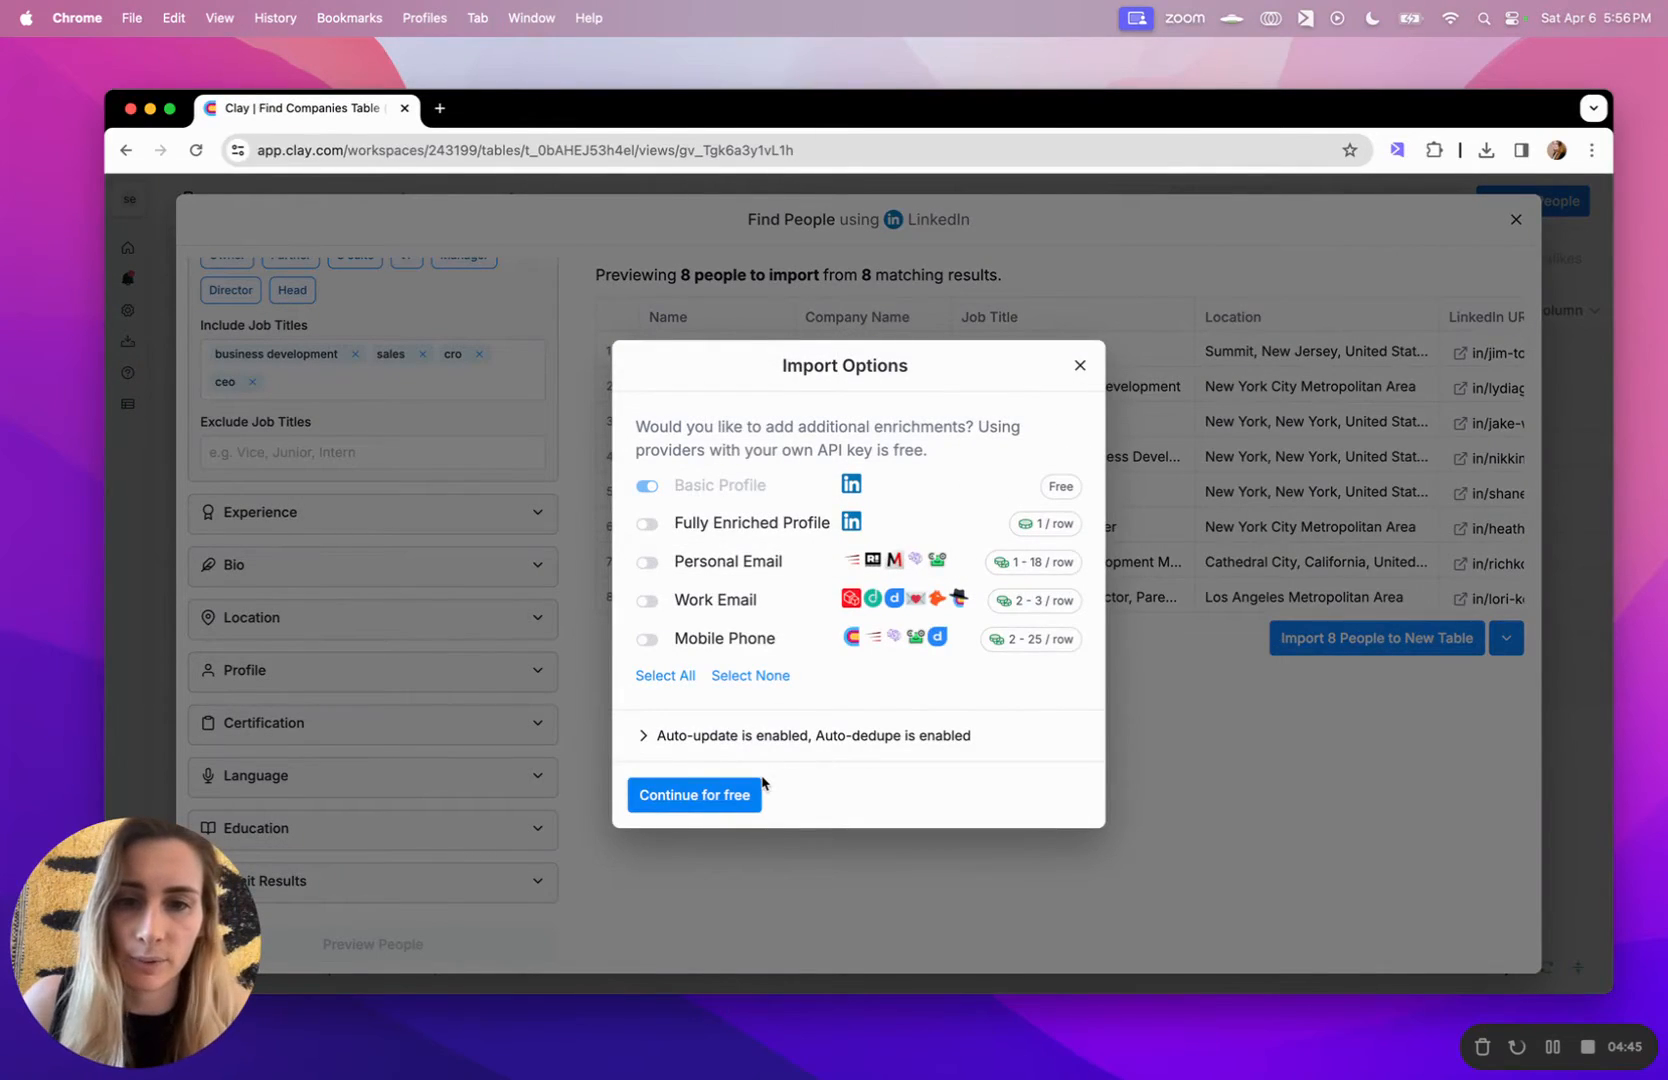
click(715, 793)
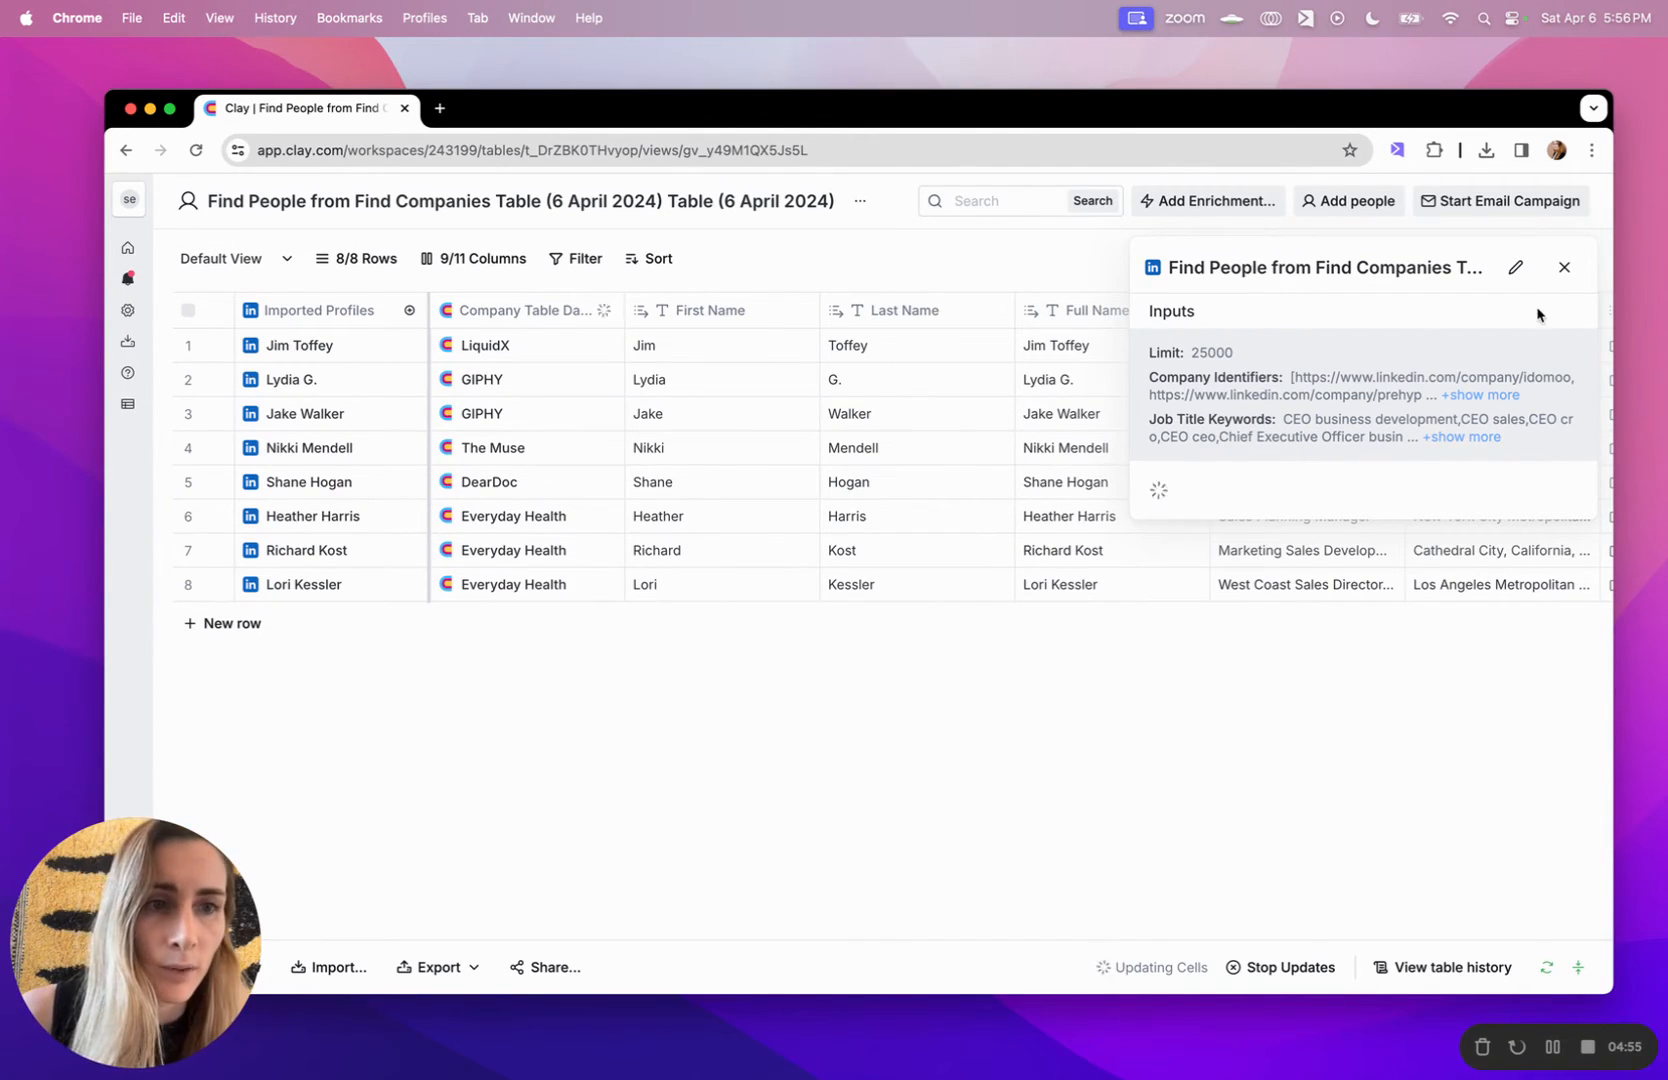
click(1564, 270)
Search the enrichments for "email" and add the Work Email waterfall to the people table.
scroll(1466, 418, right, 5)
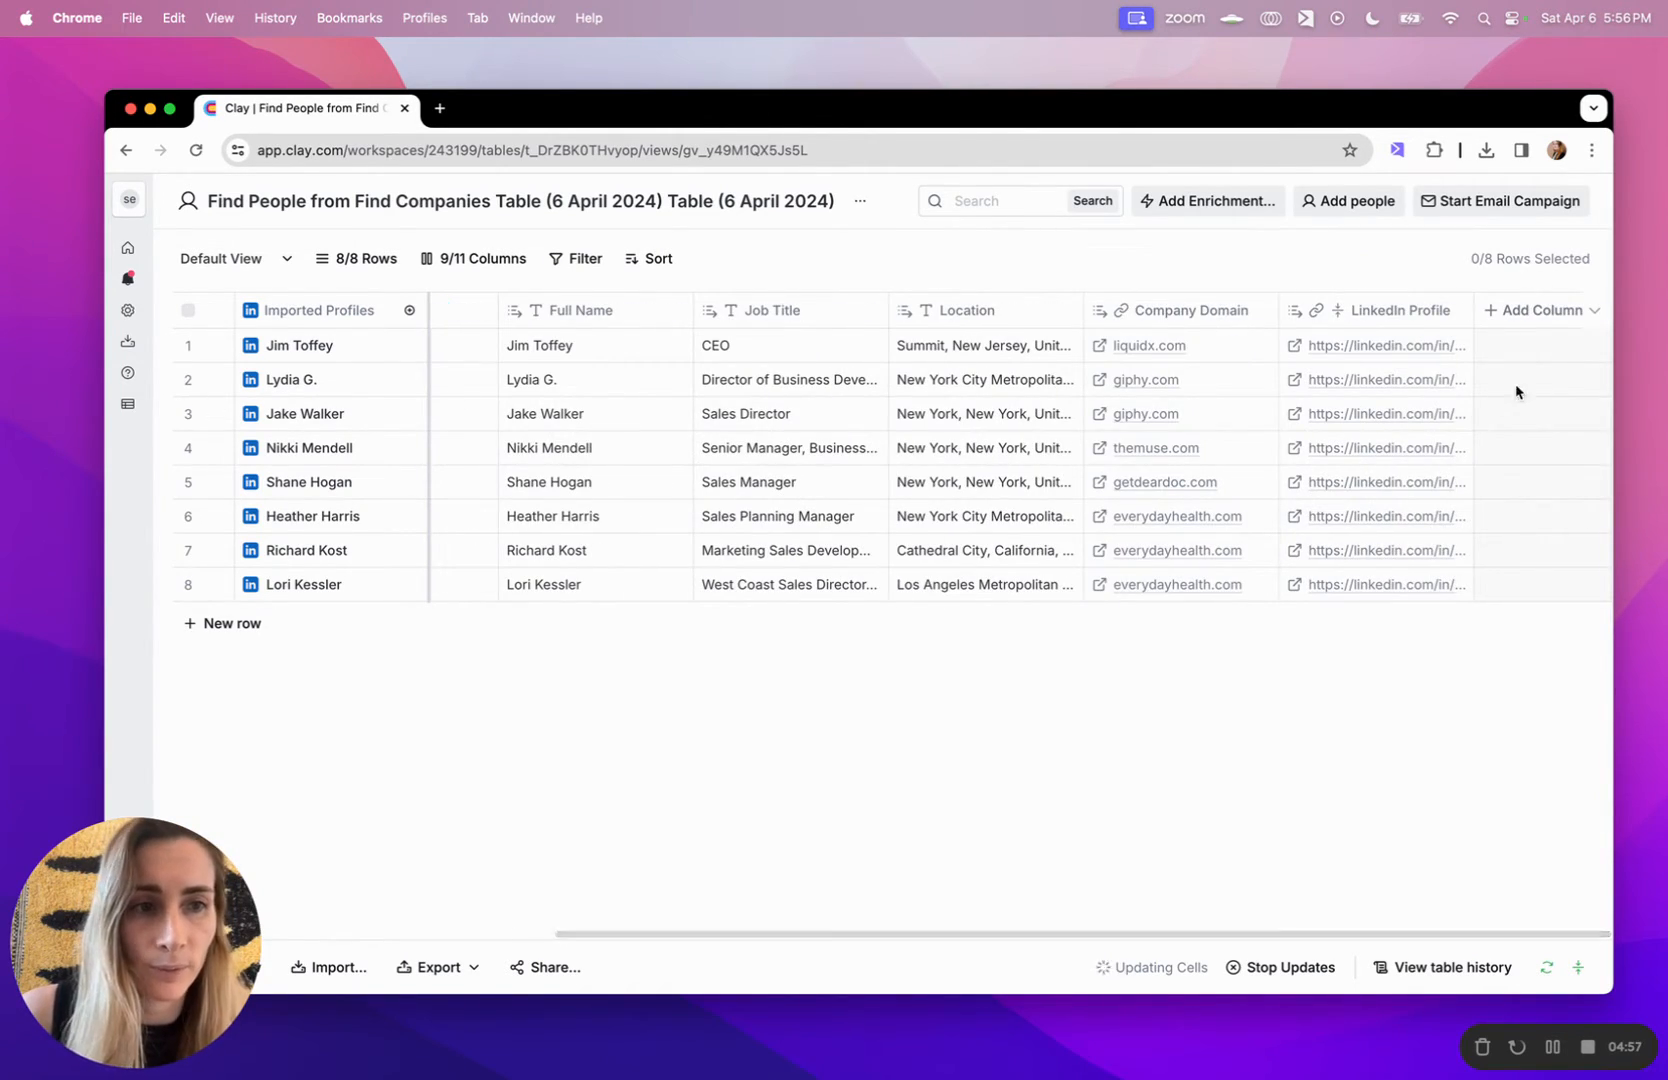
click(1546, 309)
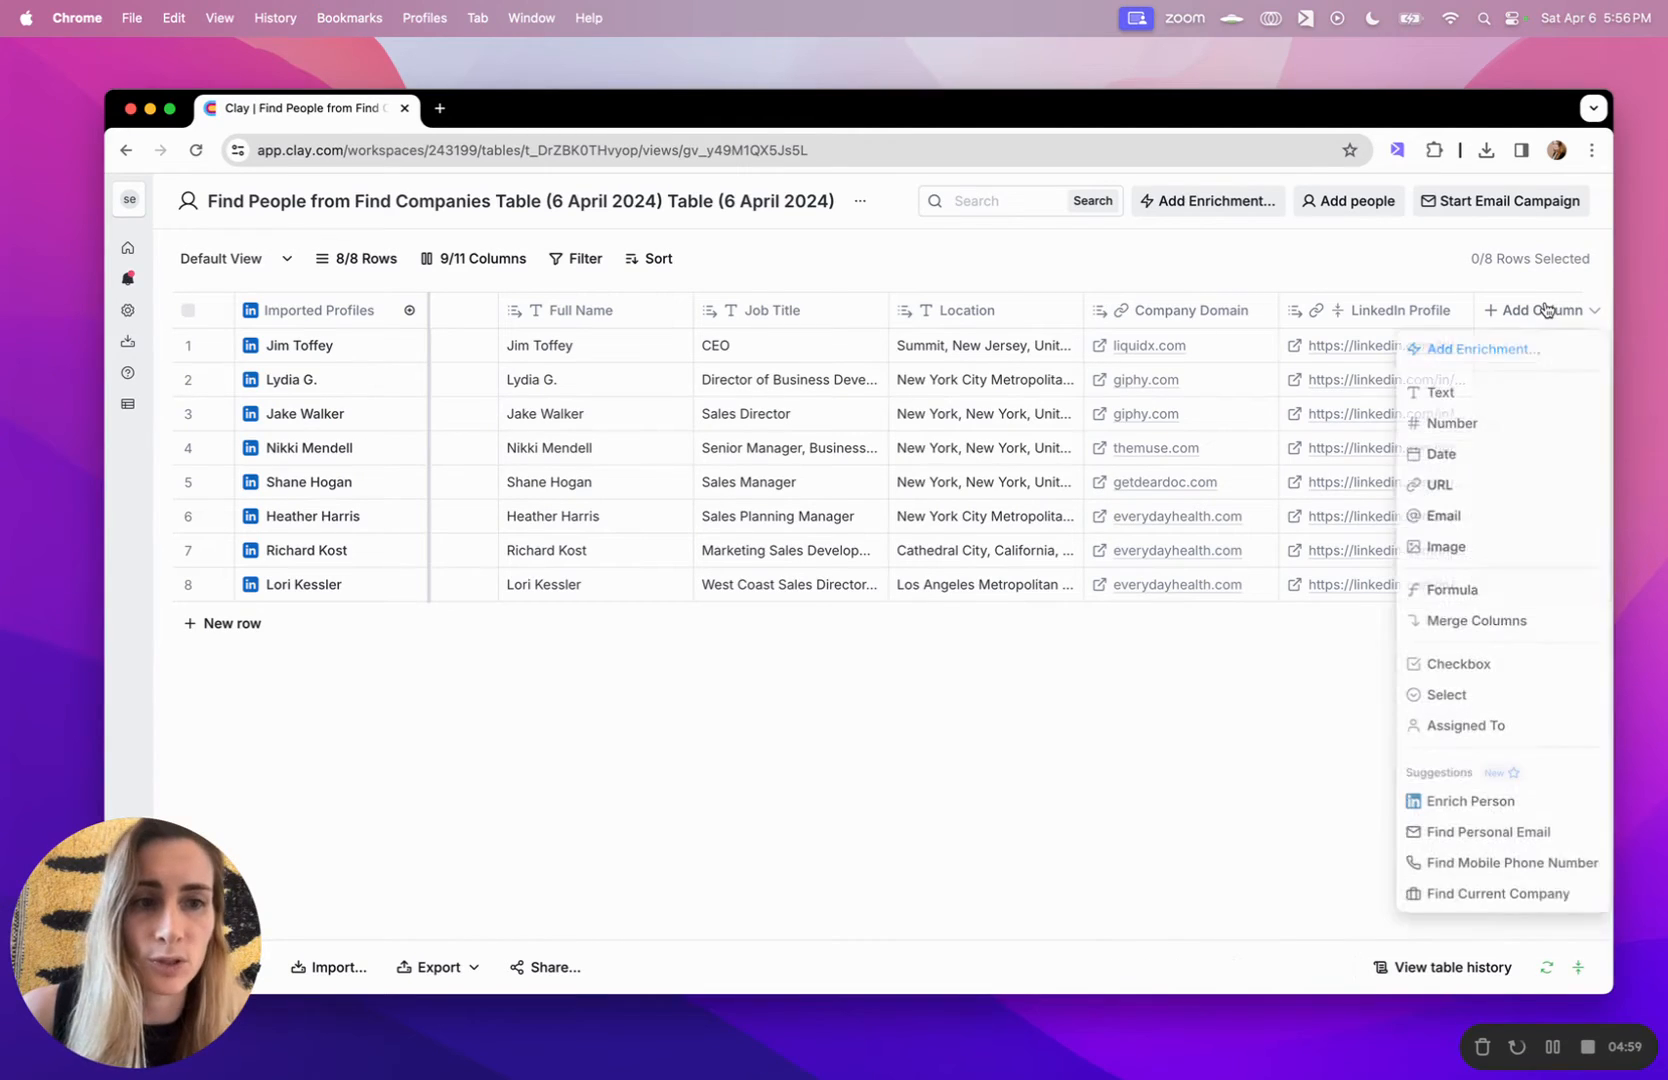
click(1404, 274)
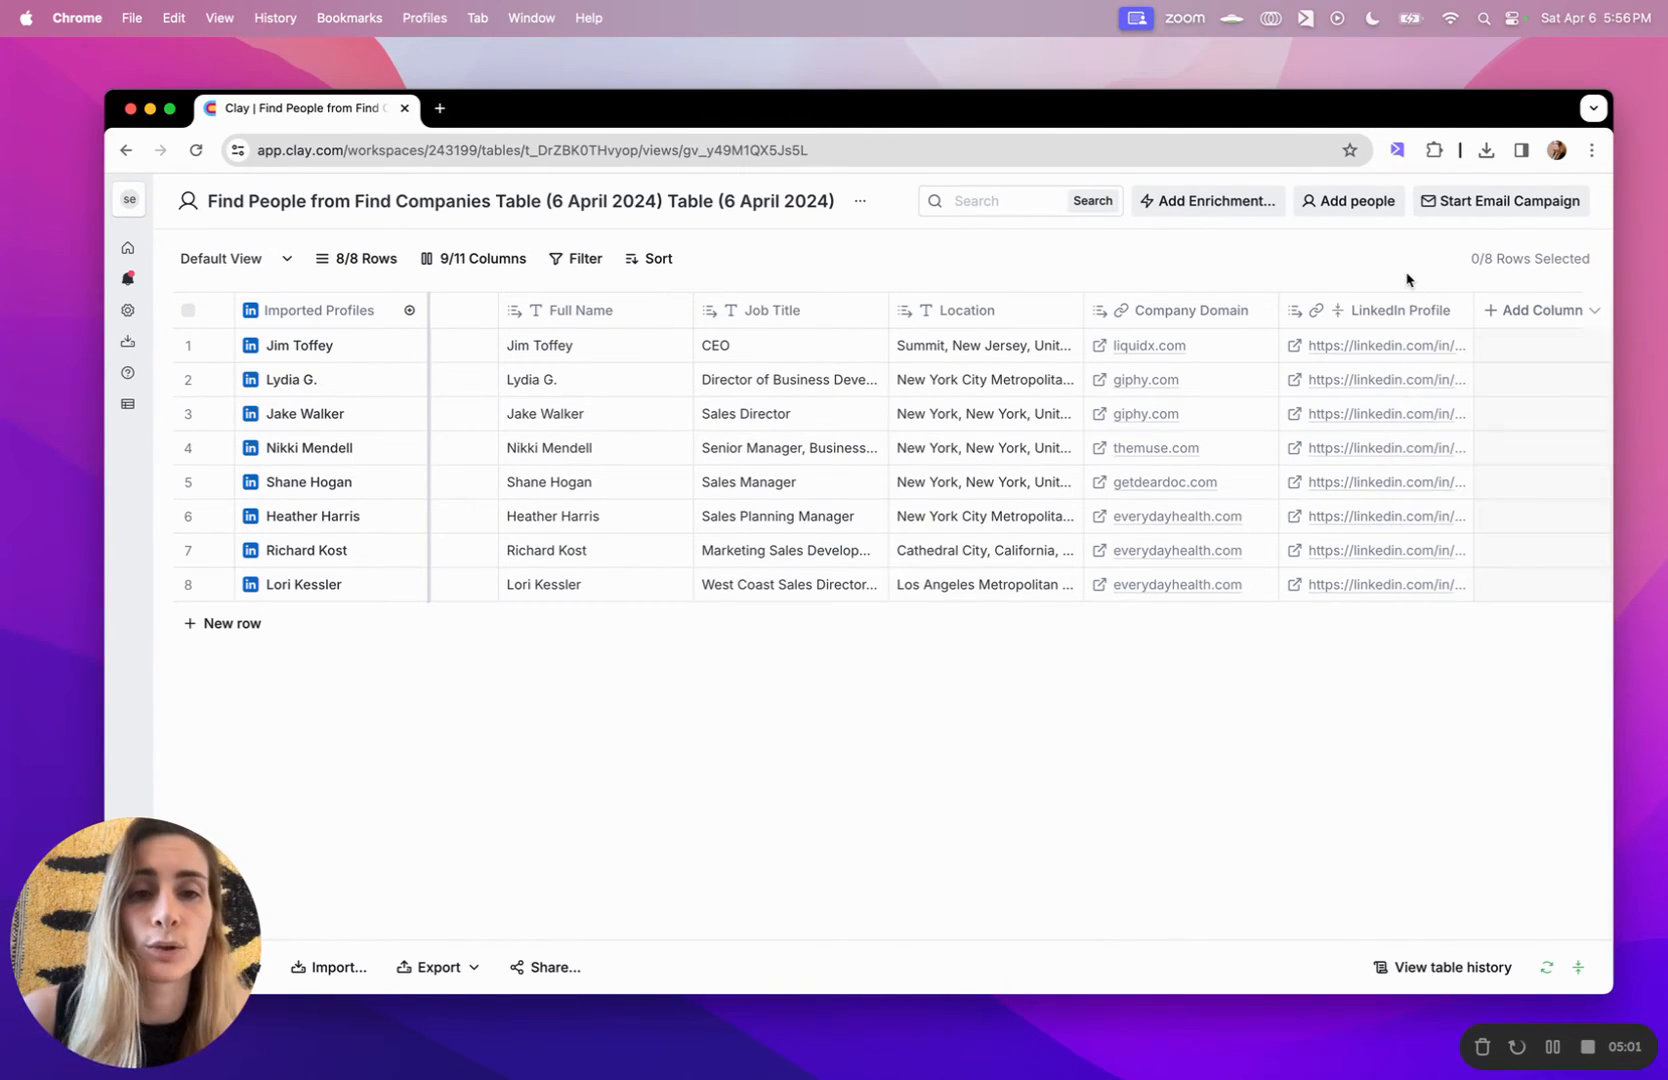
click(1272, 214)
click(705, 343)
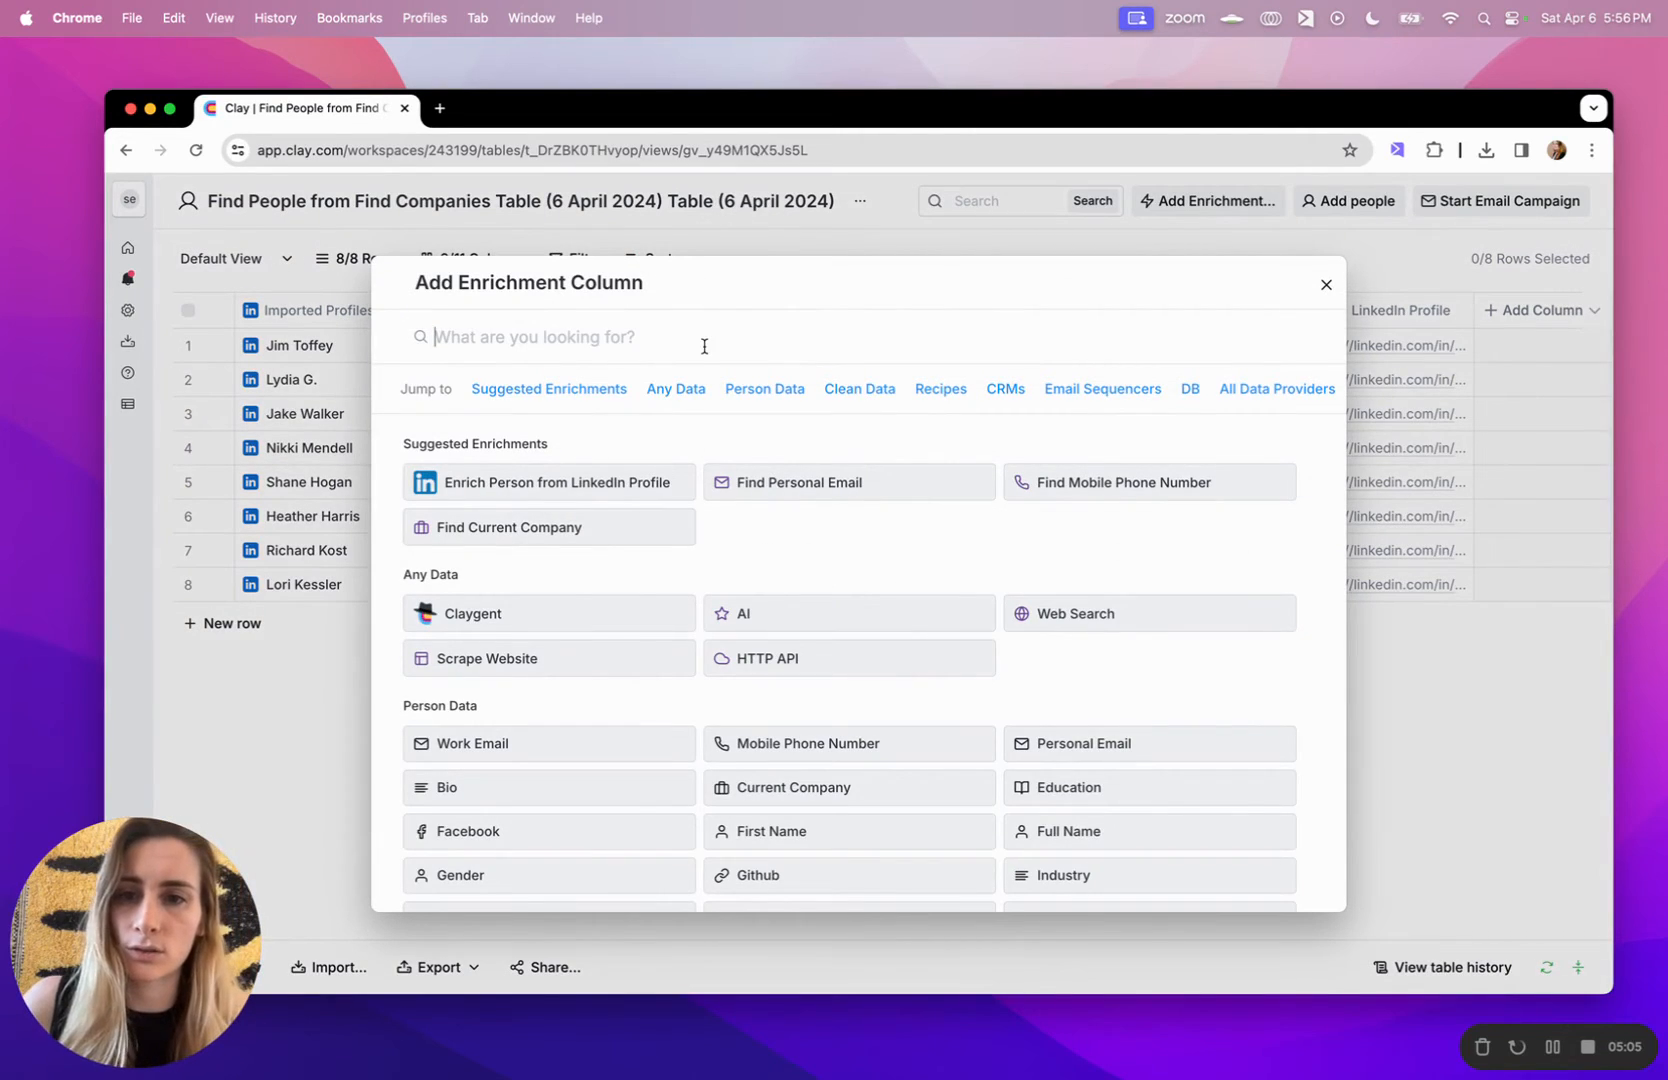
text(email)
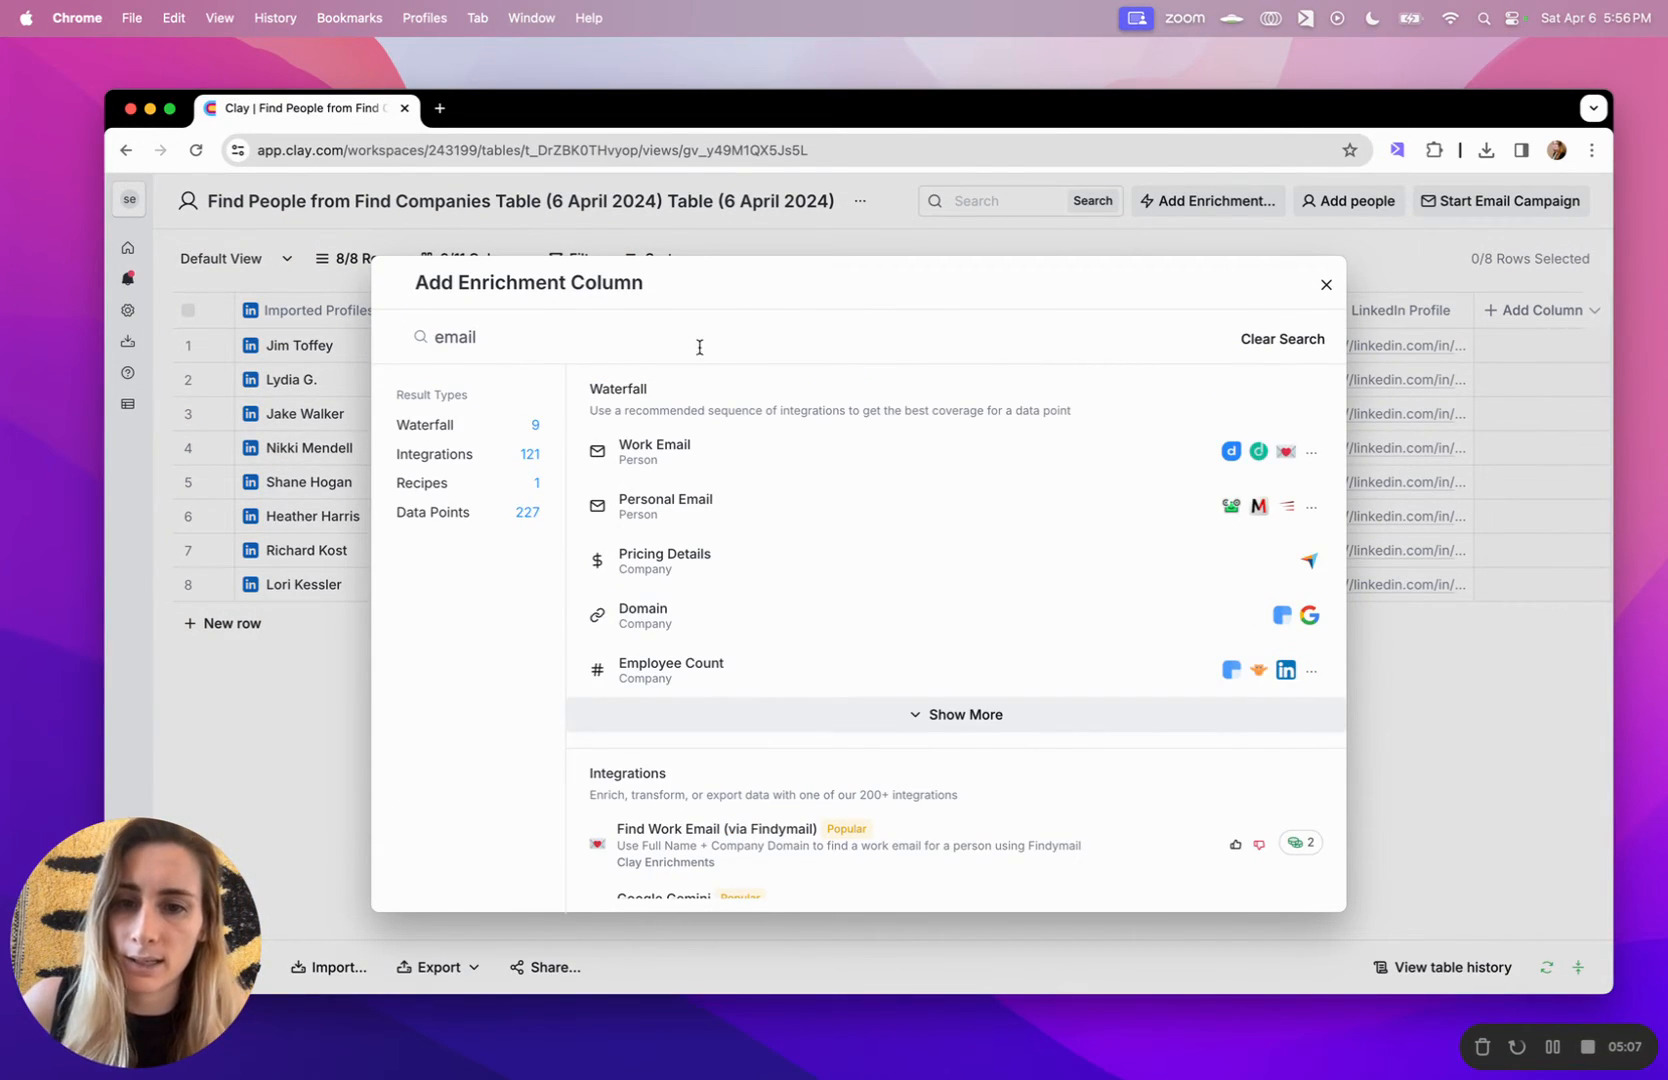
click(674, 460)
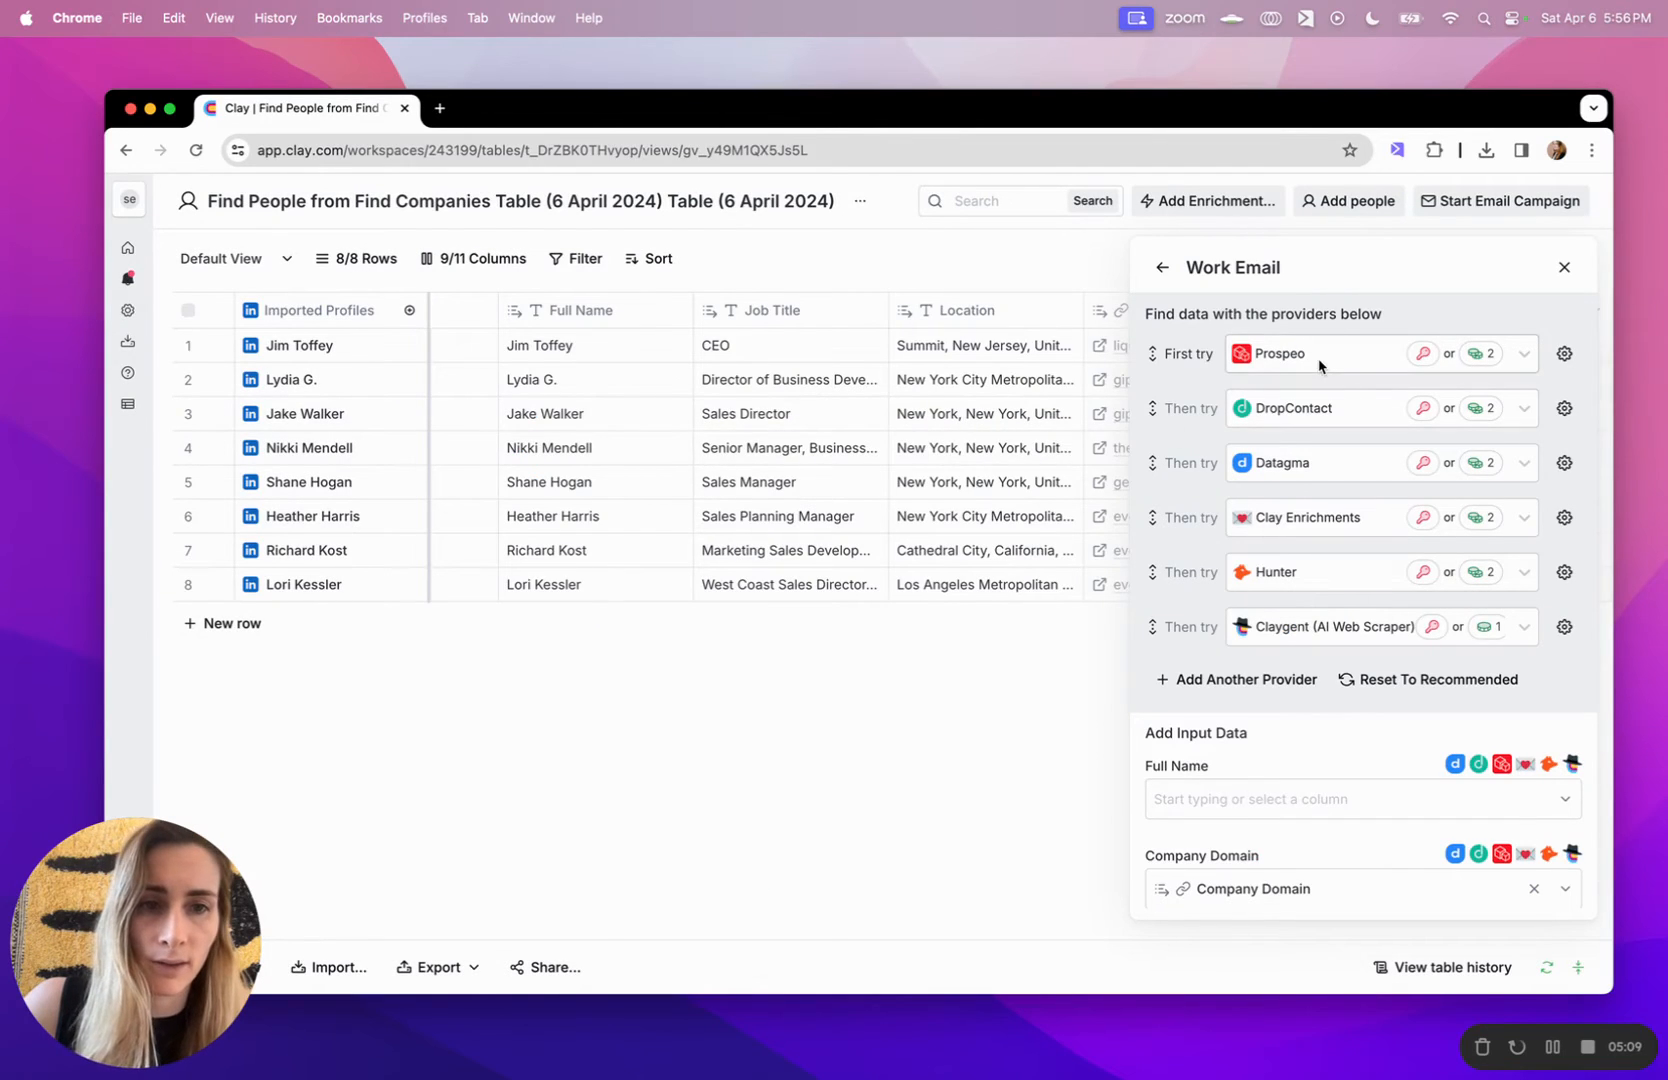
Map the Work Email waterfall's Full Name input to the table's Full Name column.
scroll(1338, 565, down, 5)
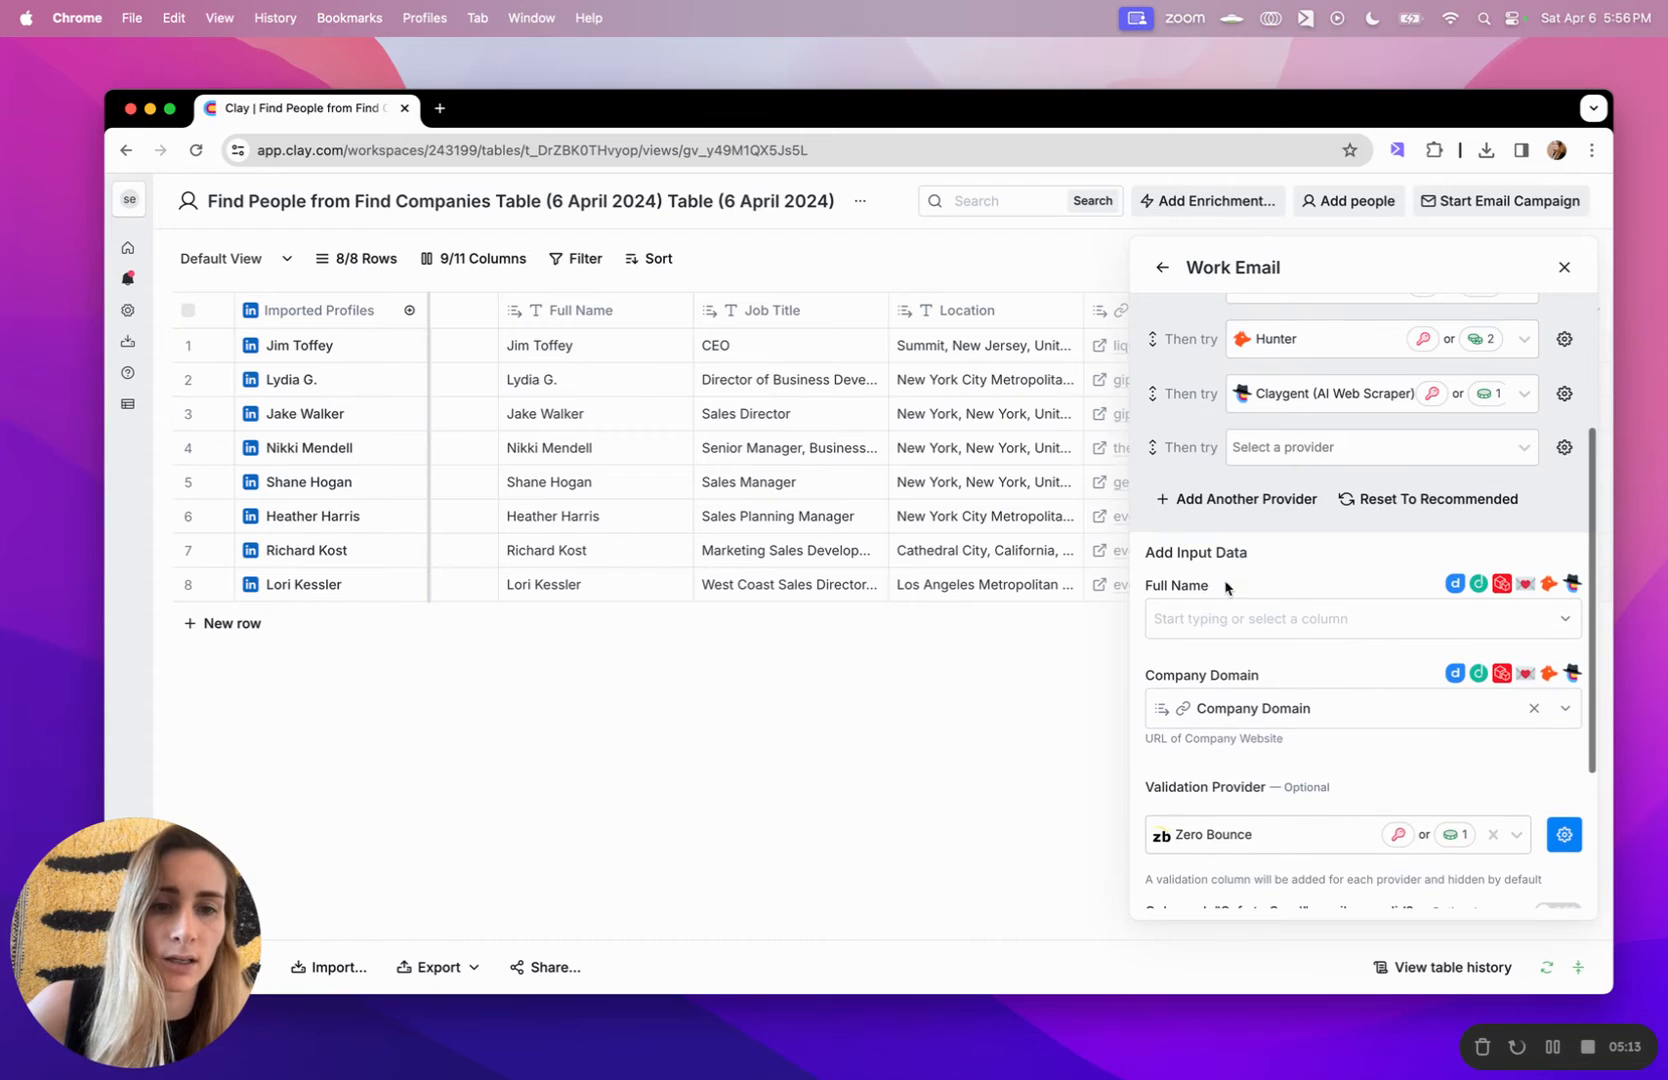
click(1222, 614)
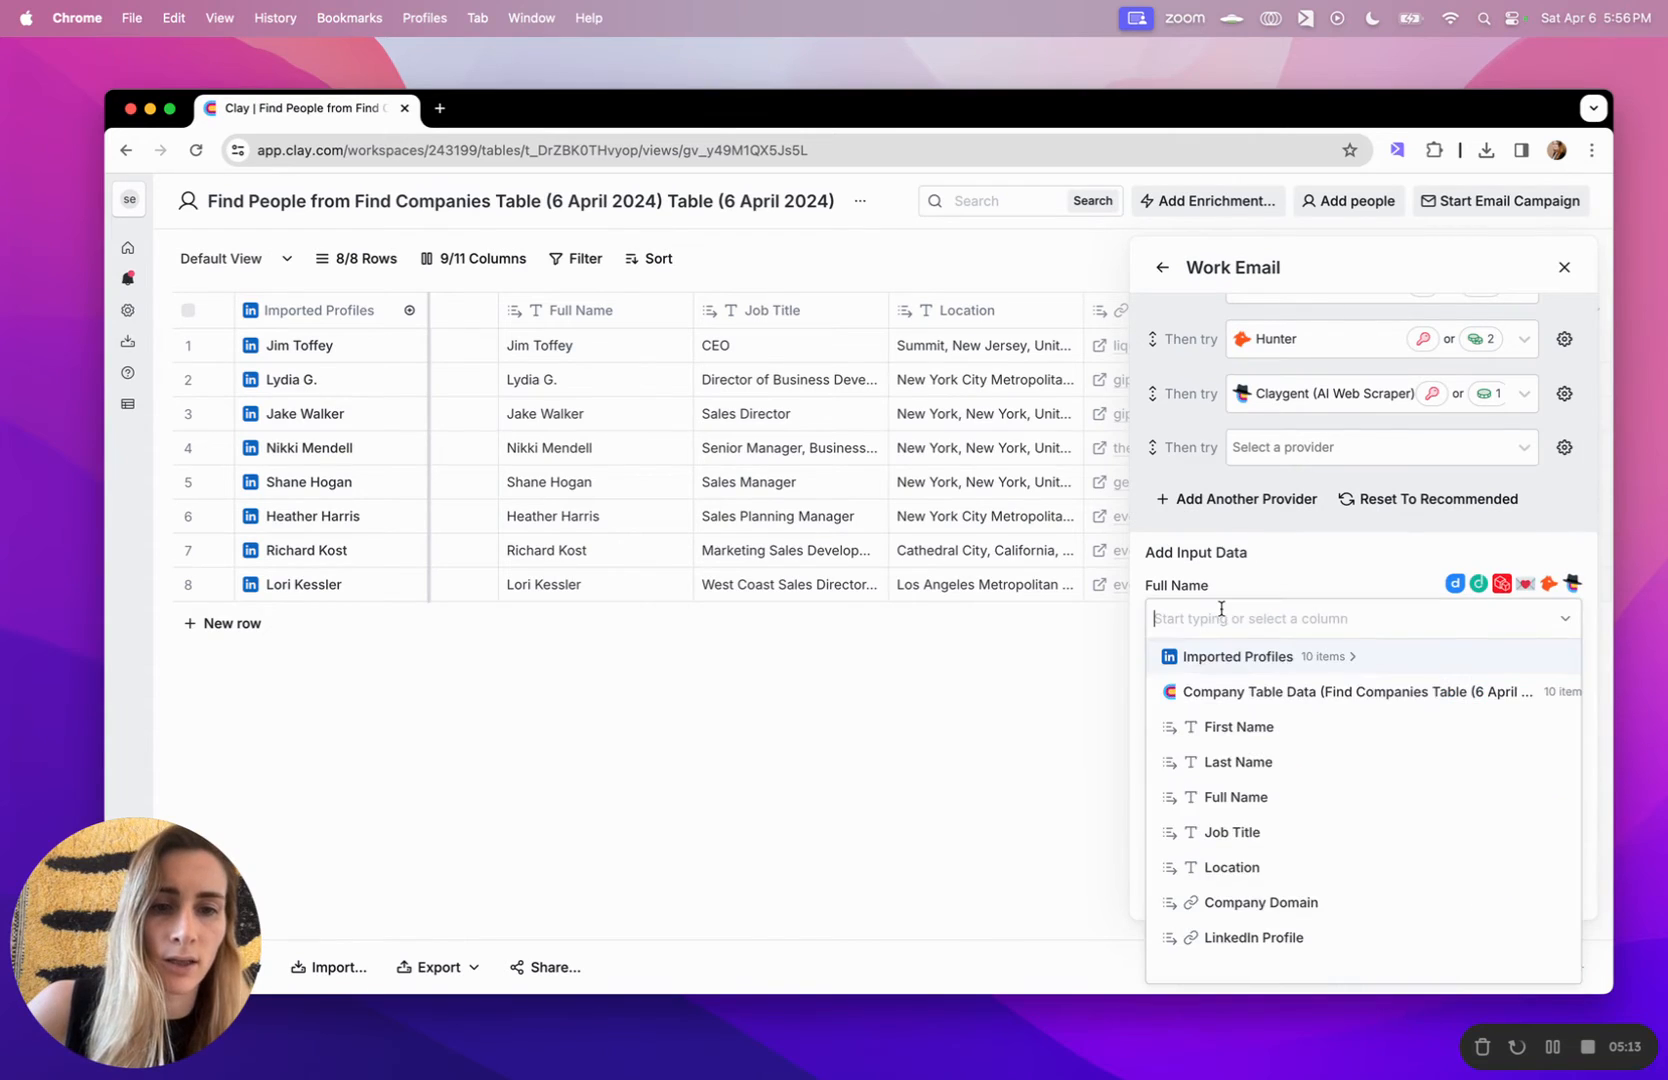
click(1236, 797)
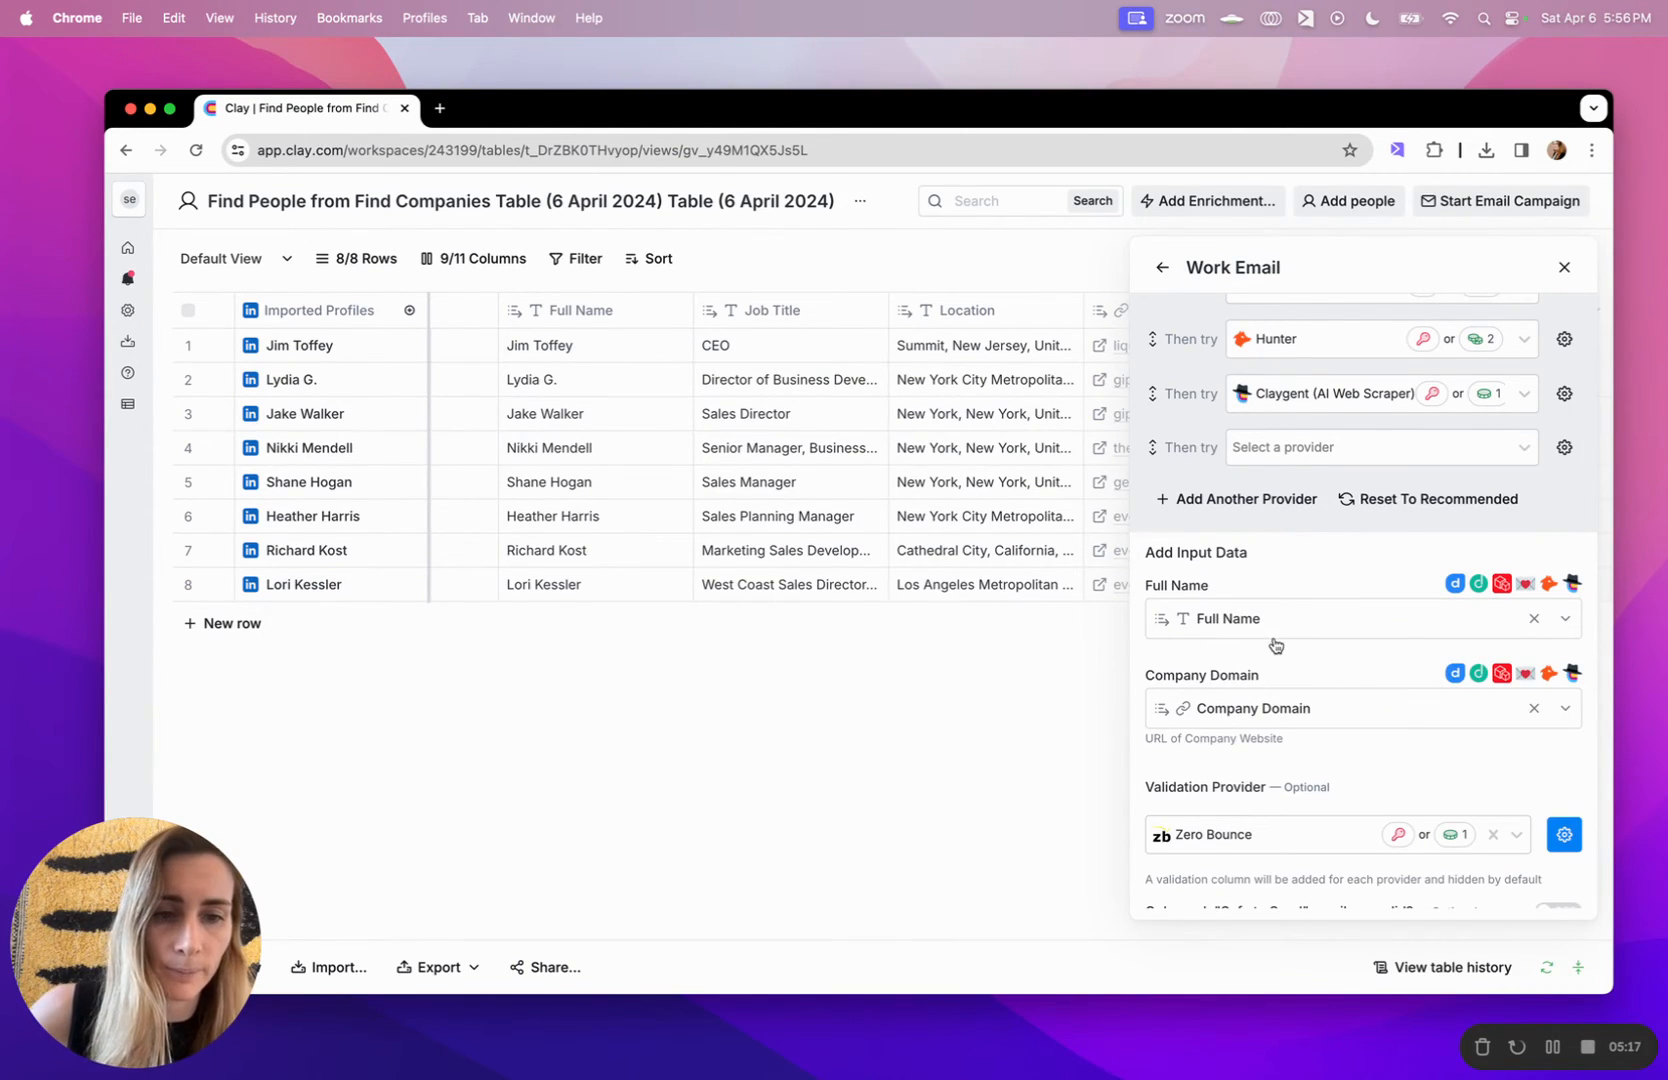
Save the Work Email waterfall with Zero Bounce validation and run it on the 8 rows in this view.
scroll(1275, 645, down, 3)
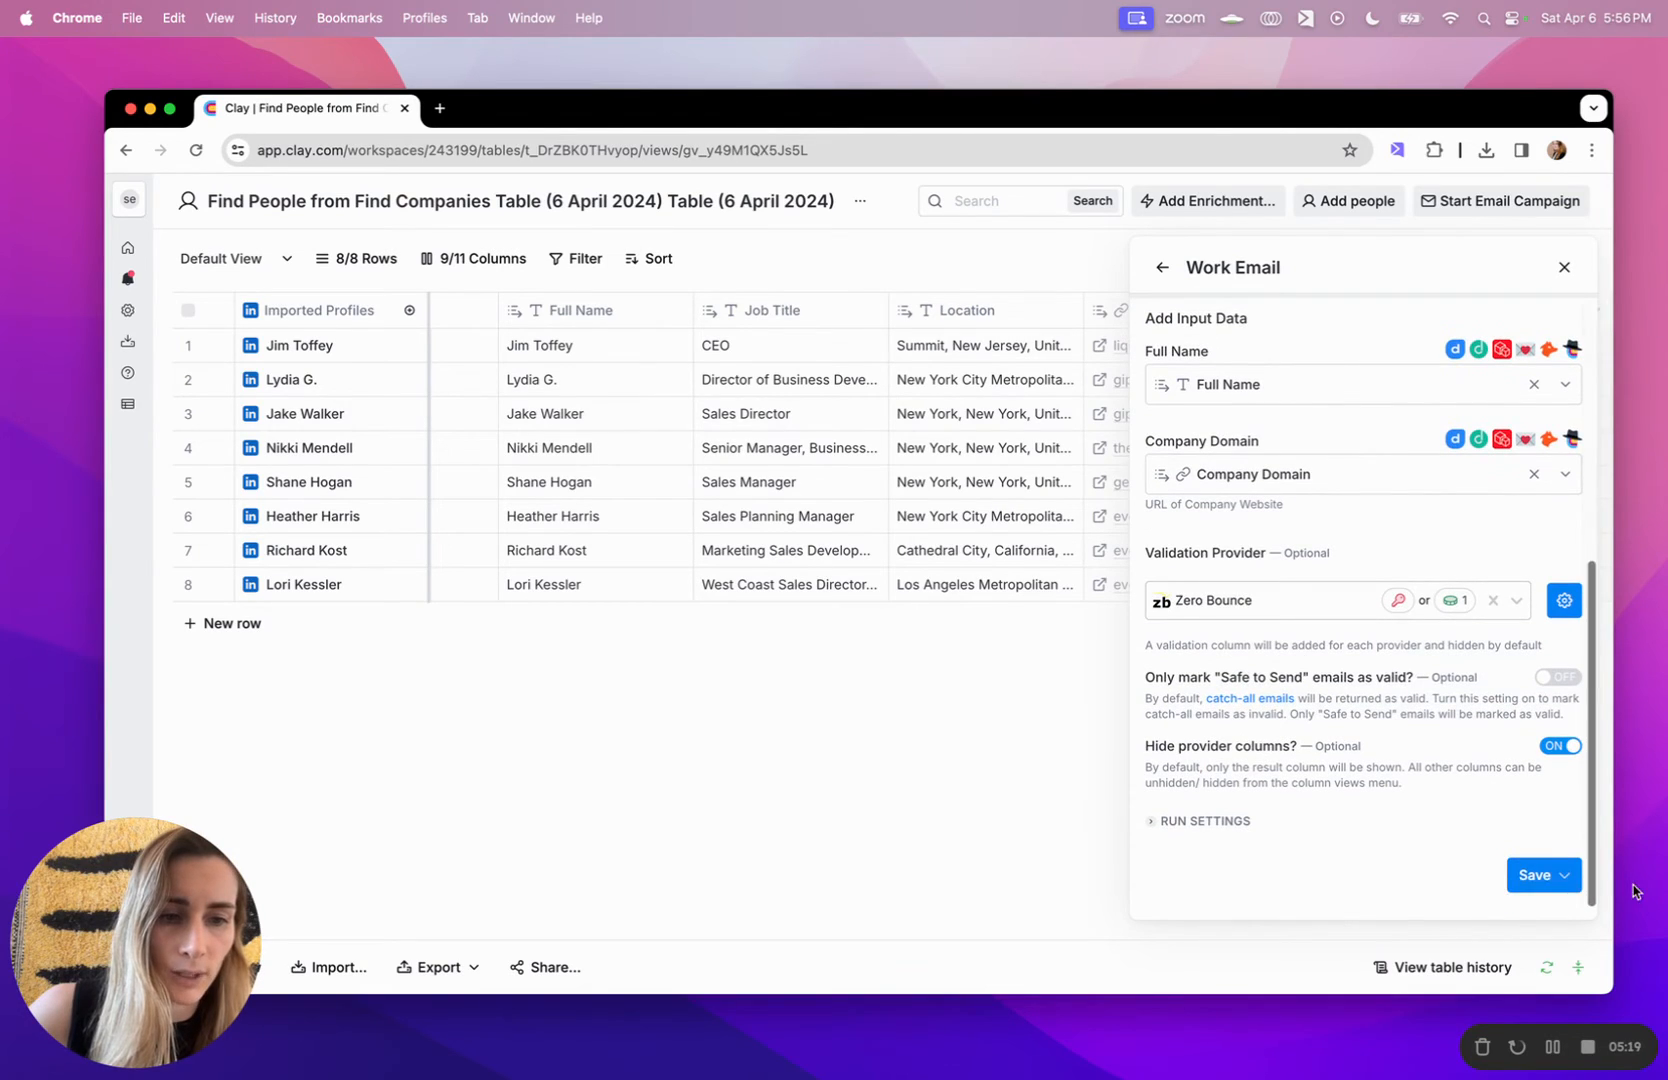
click(1532, 876)
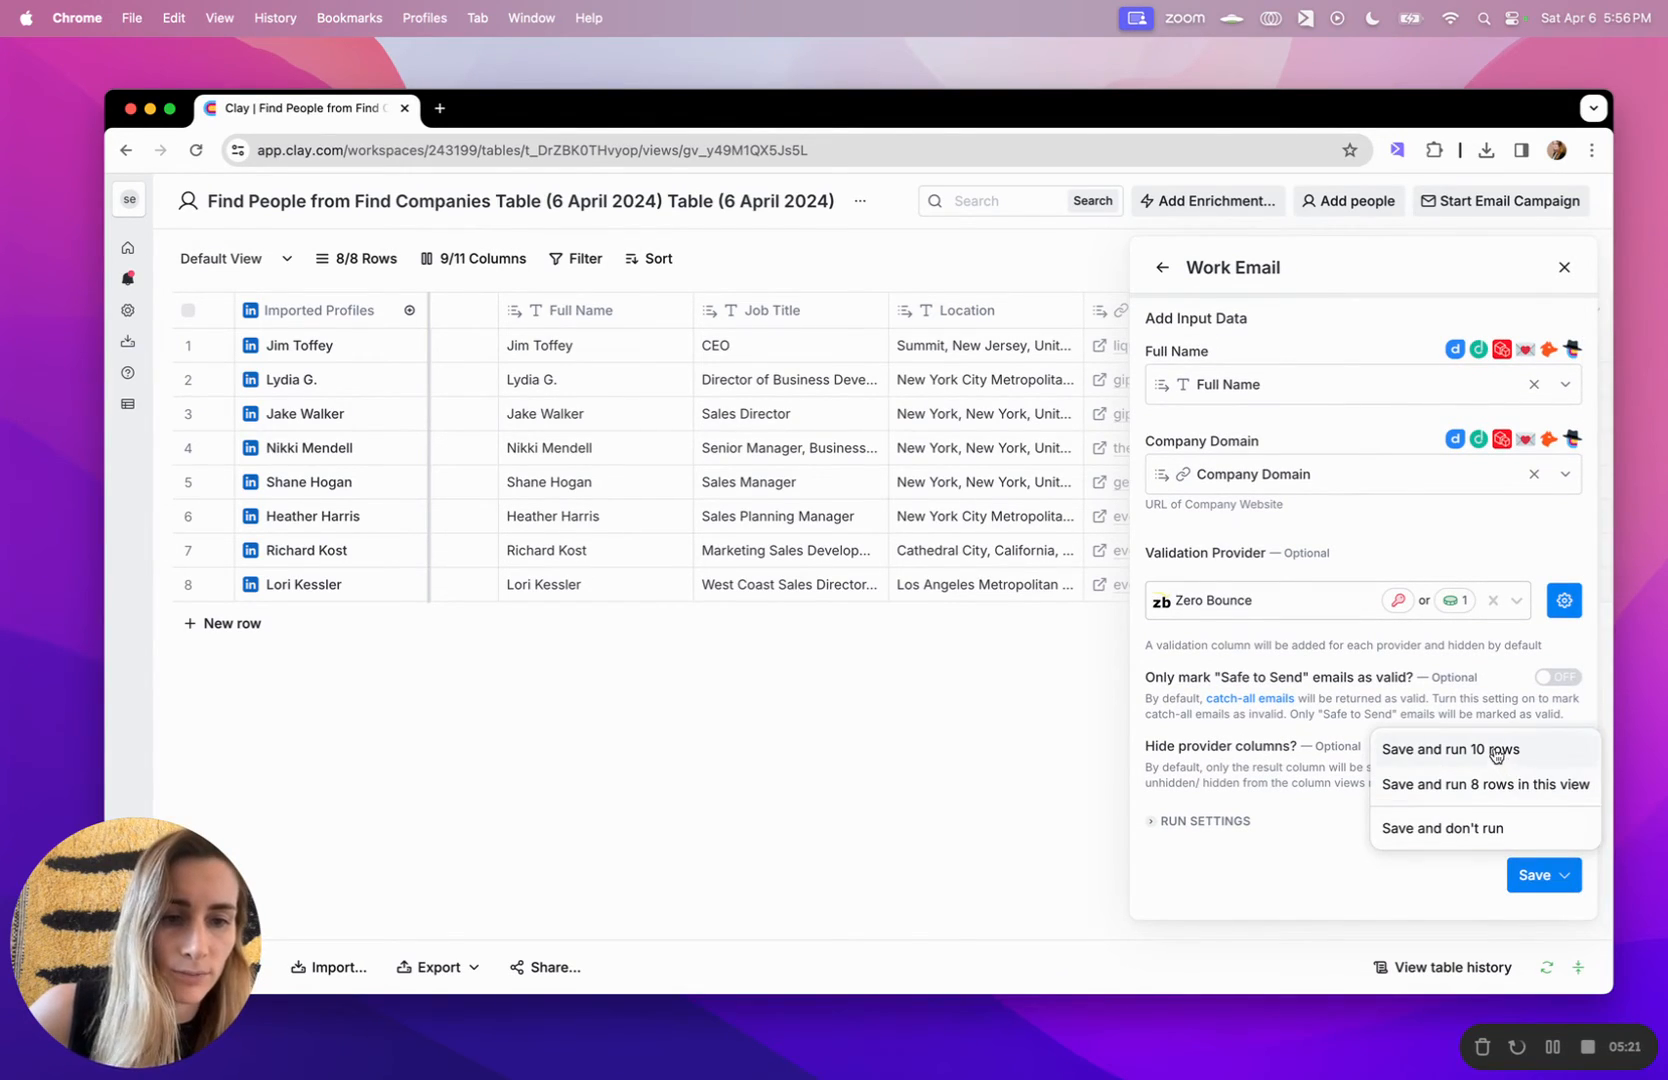
click(1508, 783)
click(1530, 872)
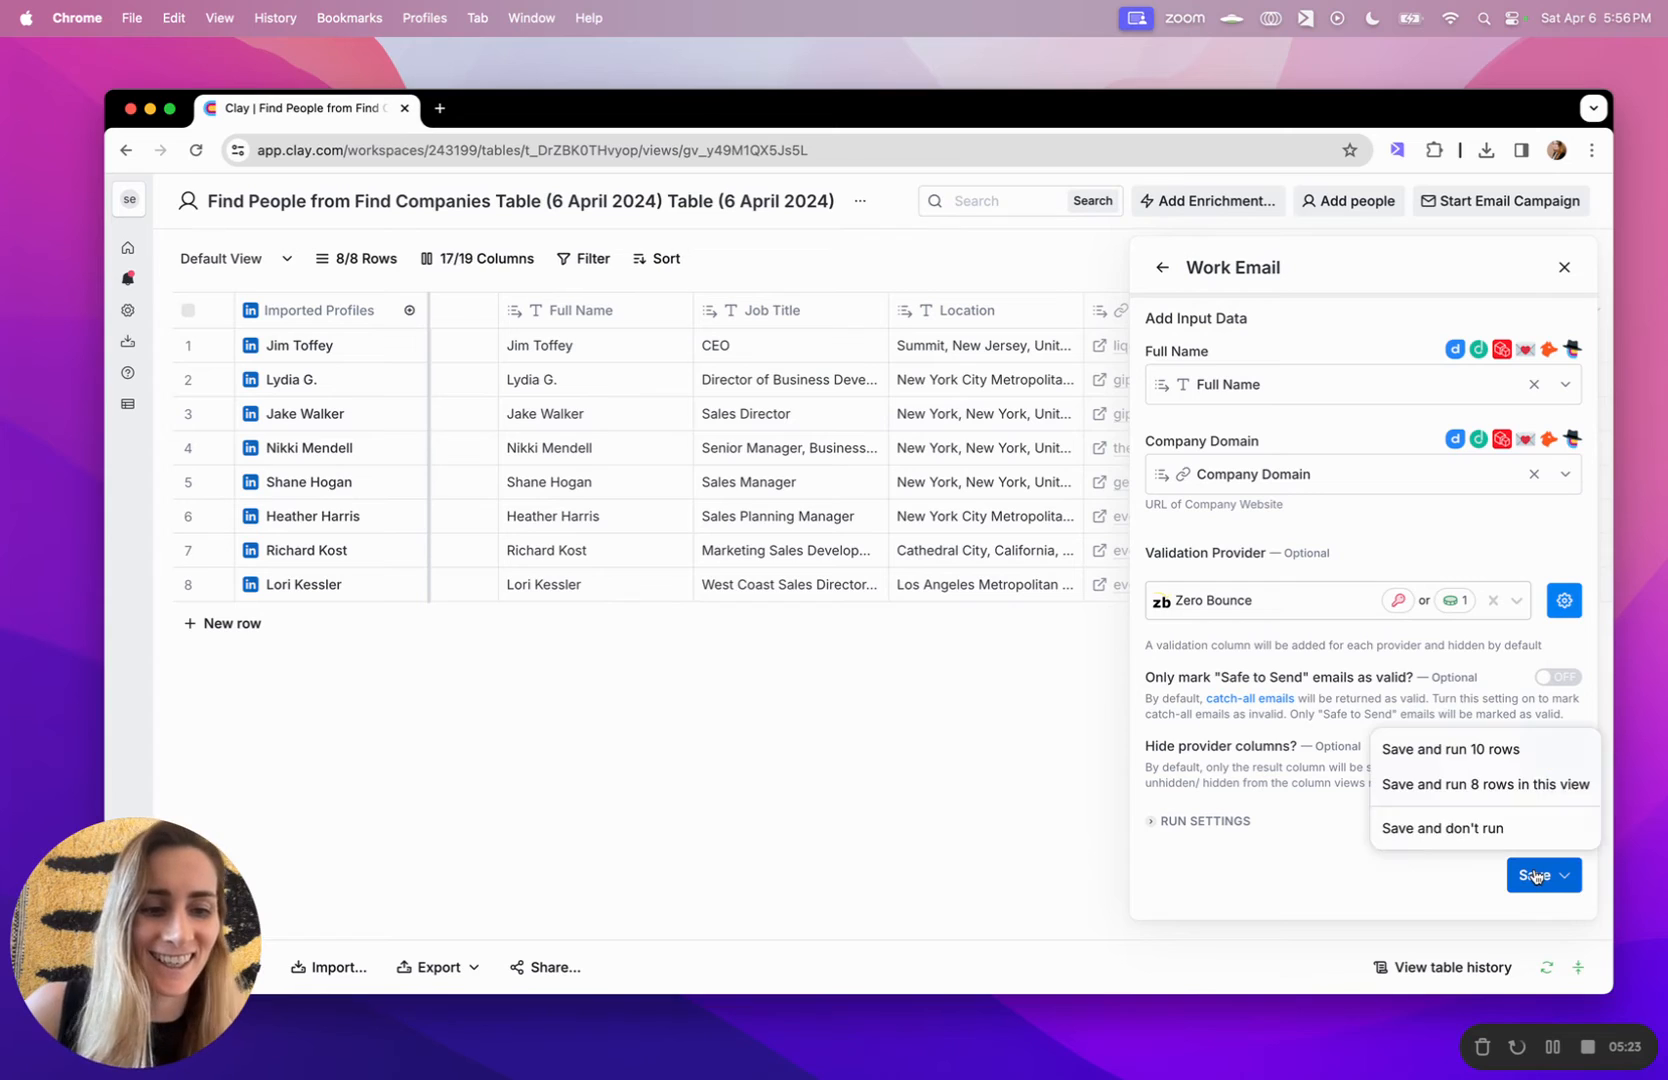
click(1491, 786)
scroll(1497, 596, right, 4)
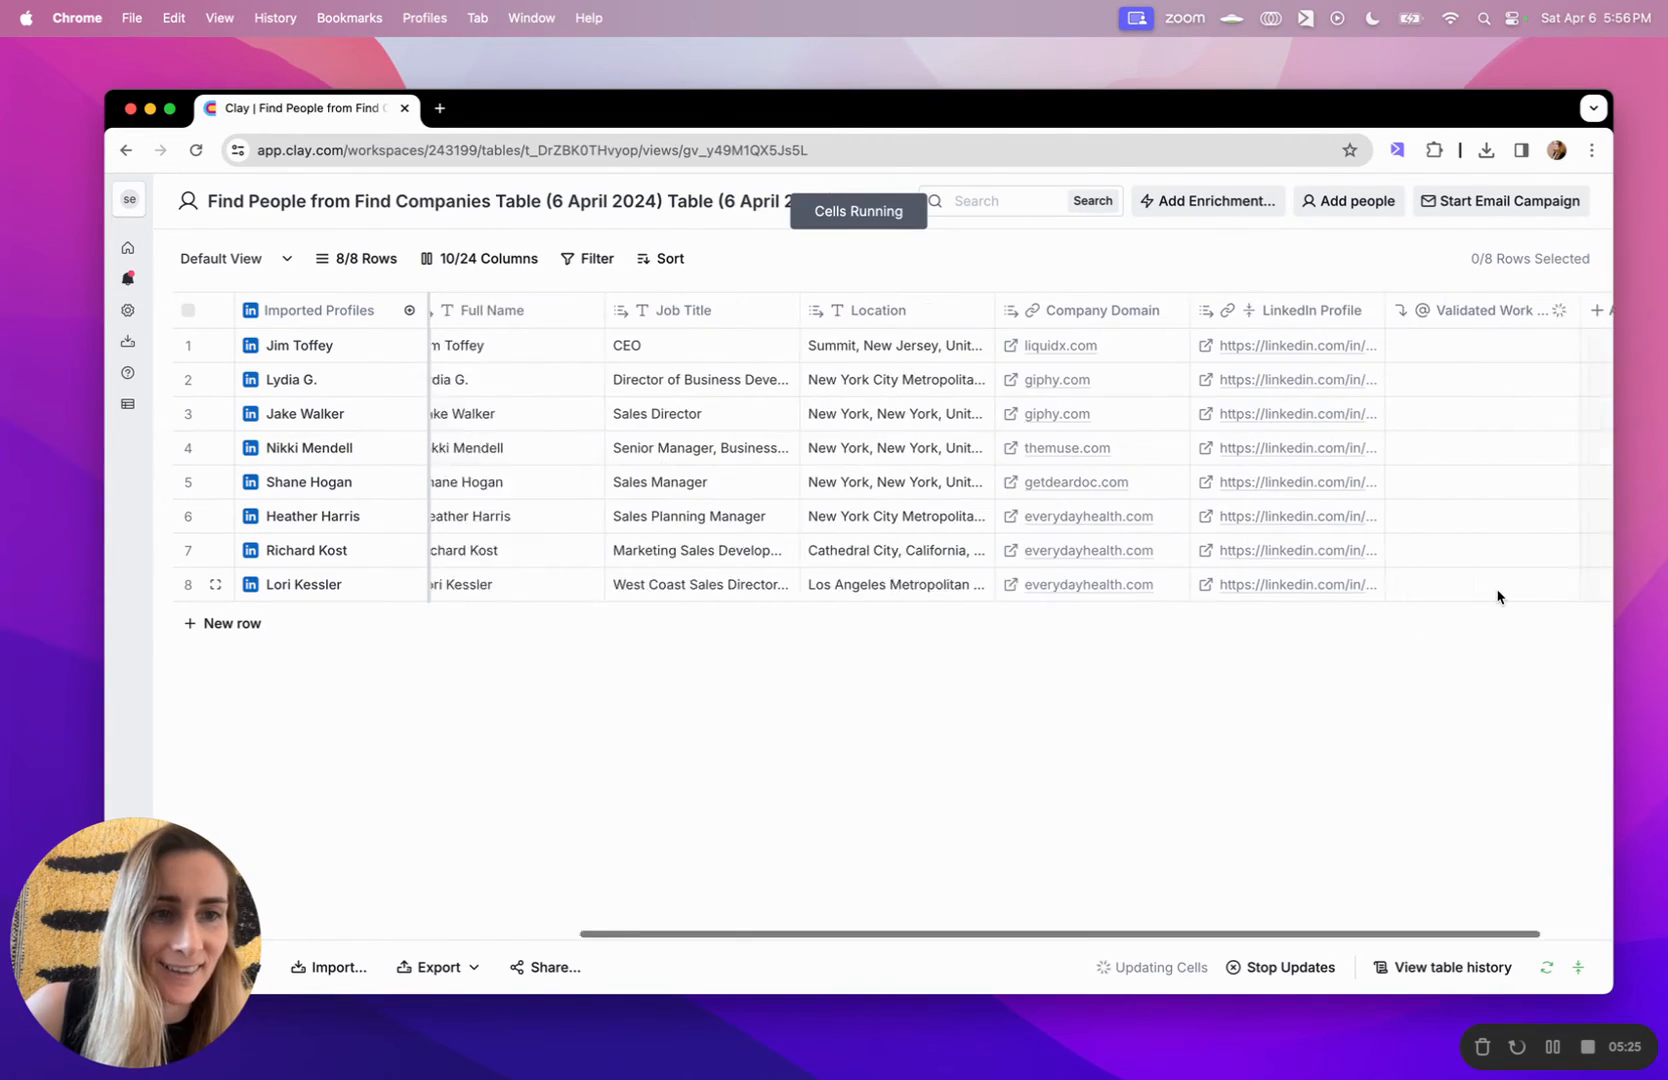